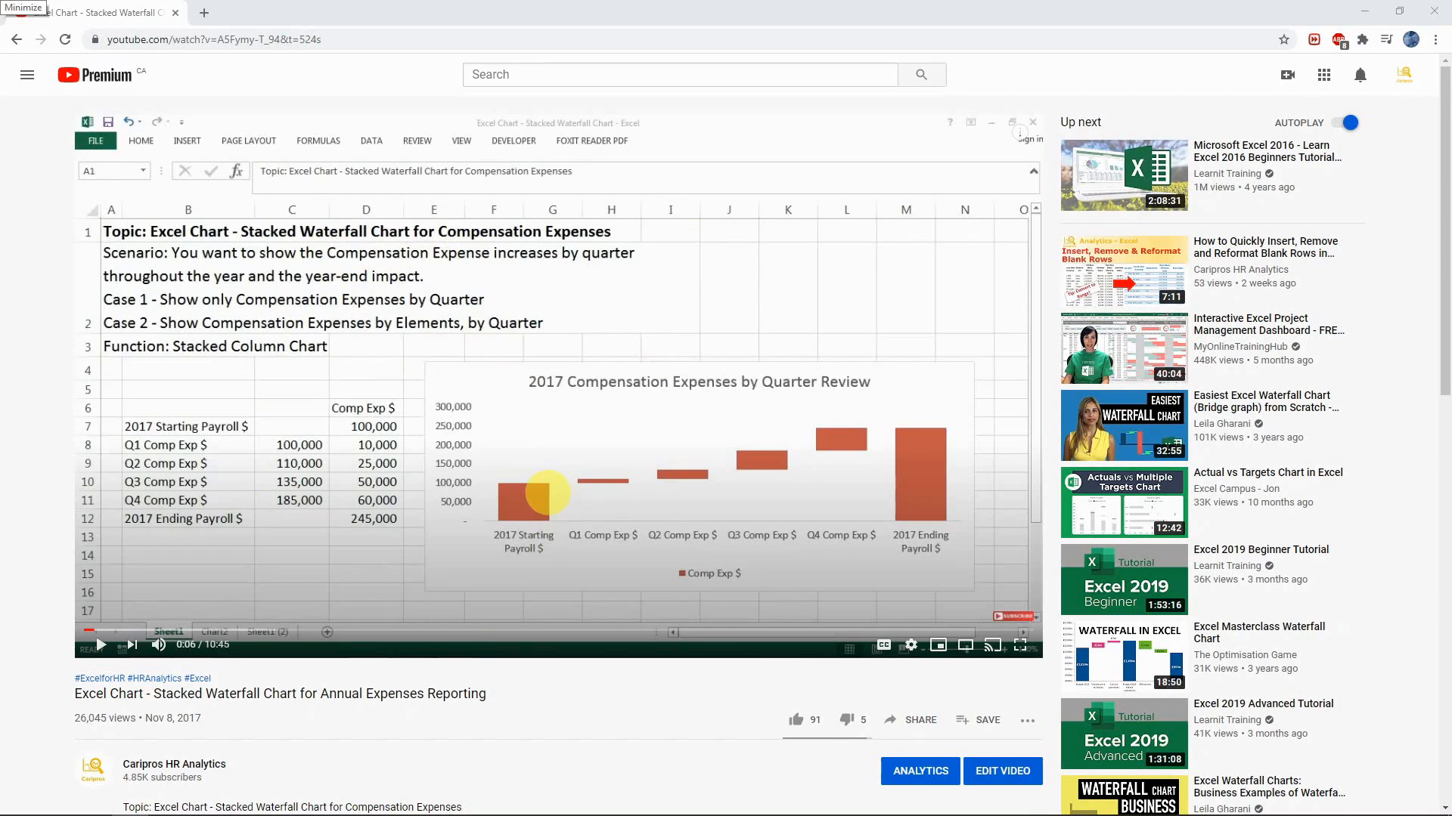
Switch to the Excel workbook and examine the waterfall chart on Sheet1, its invisible base series and the source values in C8:C11
click(983, 802)
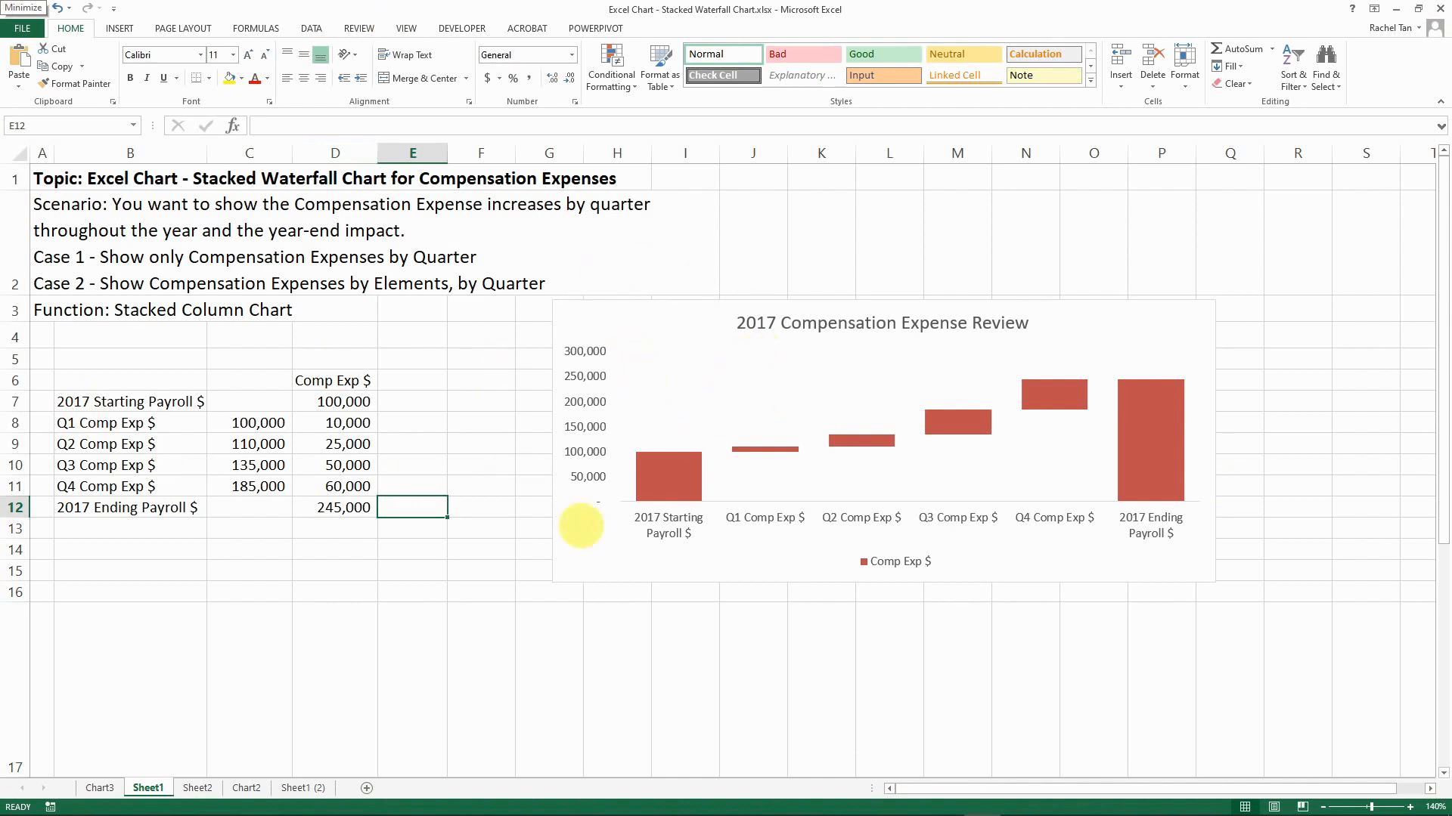
mouse_move(765, 446)
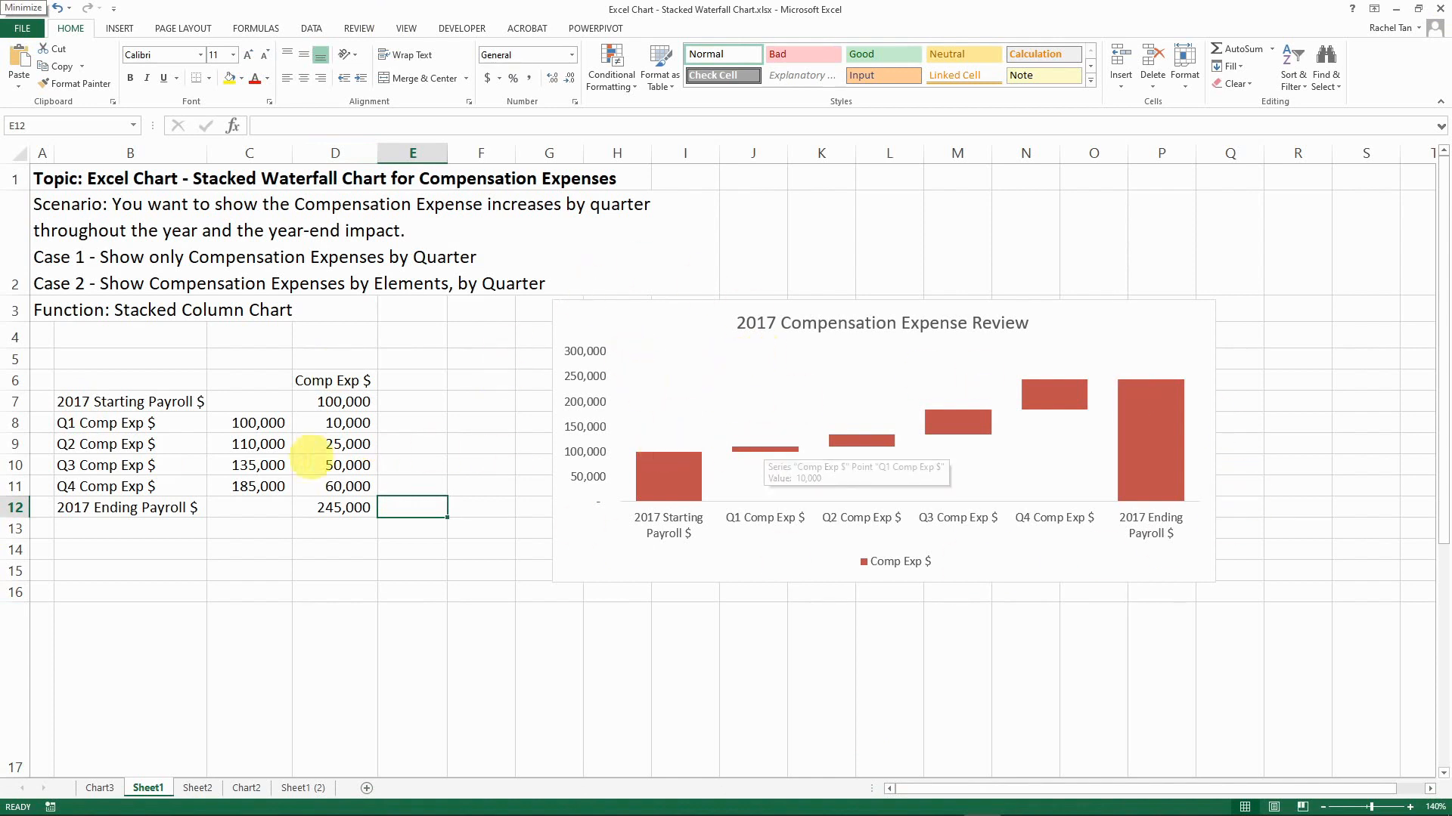
drag(259, 423, 257, 476)
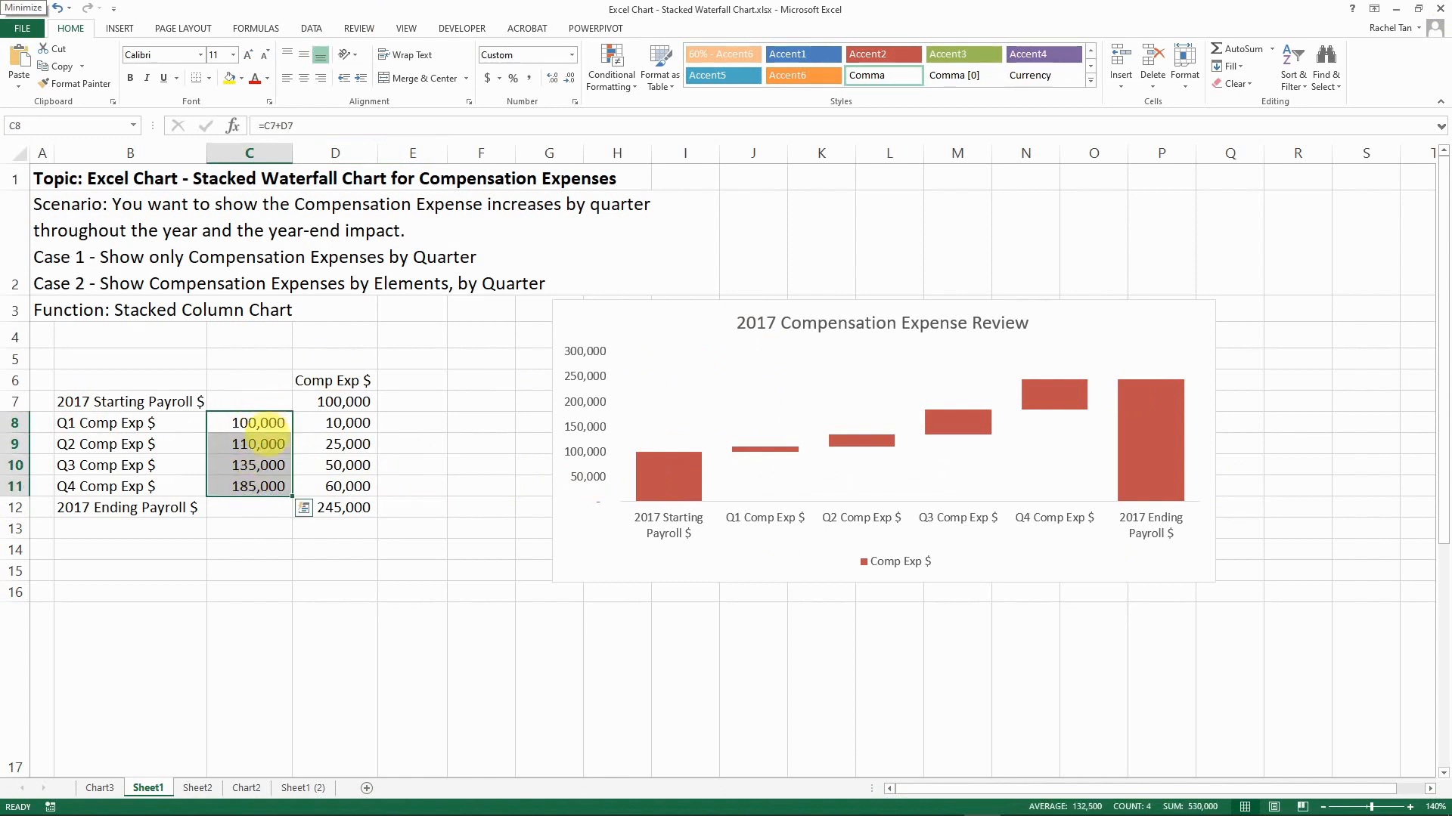
click(337, 465)
click(791, 474)
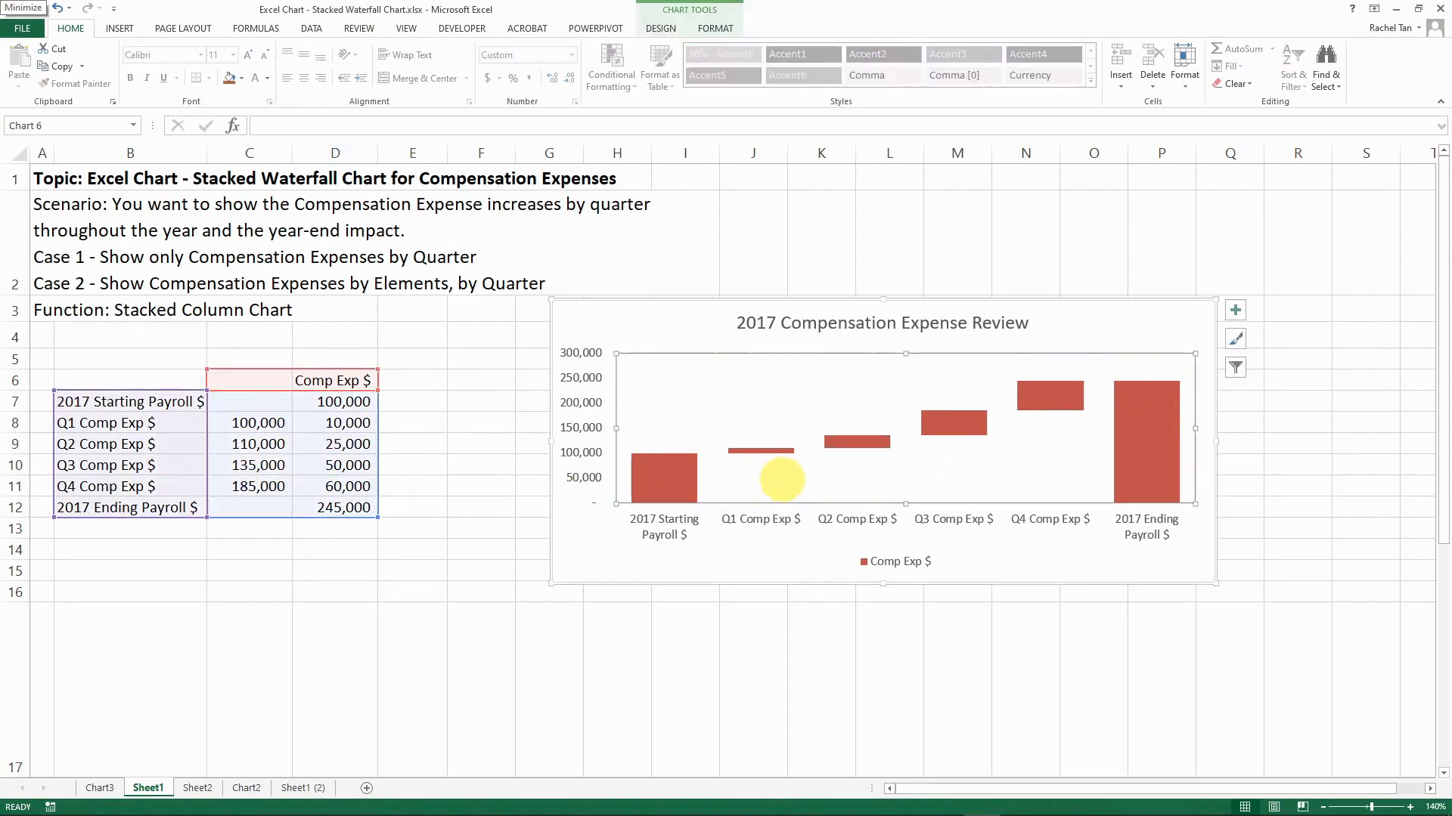
click(786, 465)
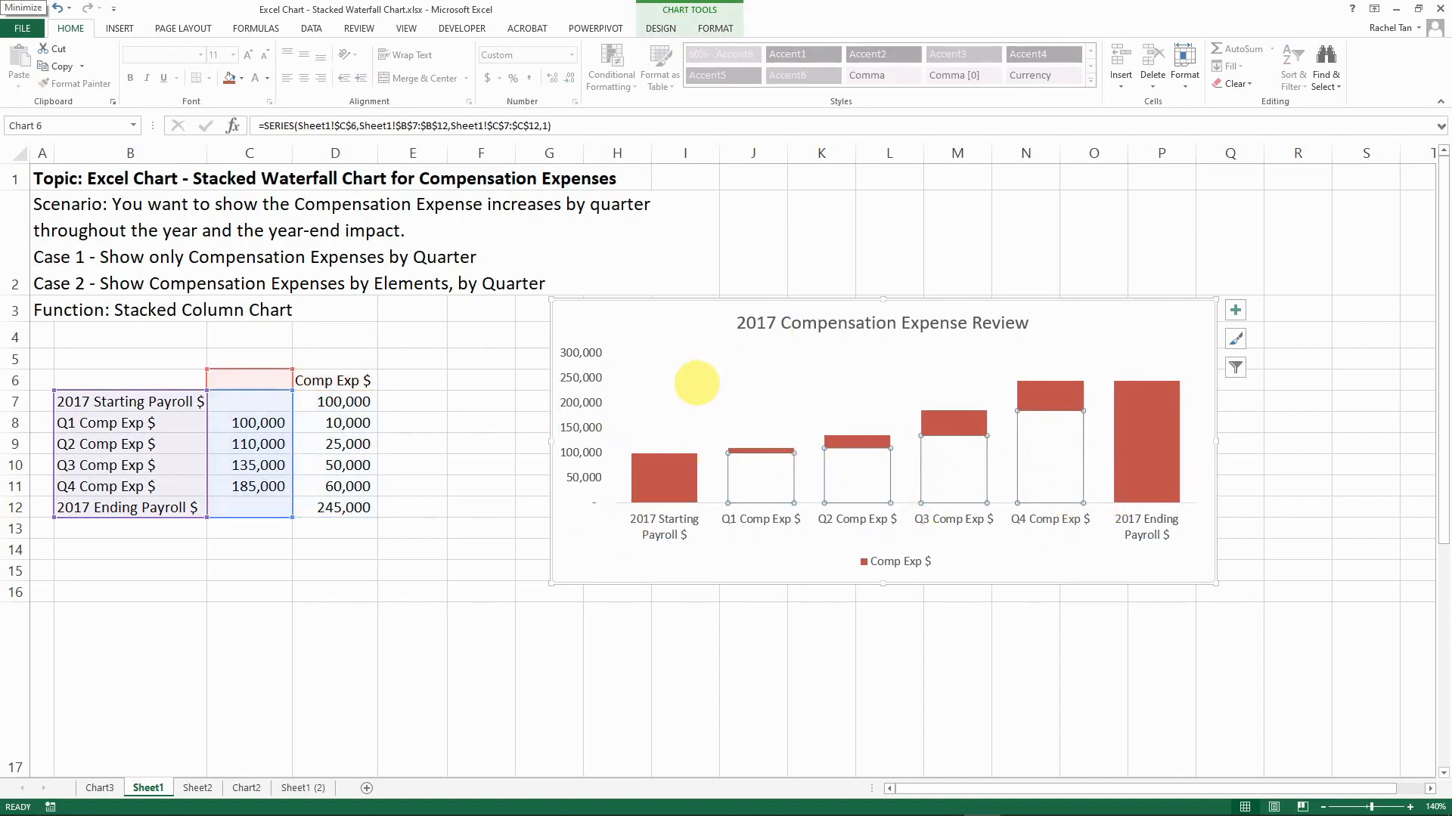
click(693, 383)
click(1316, 442)
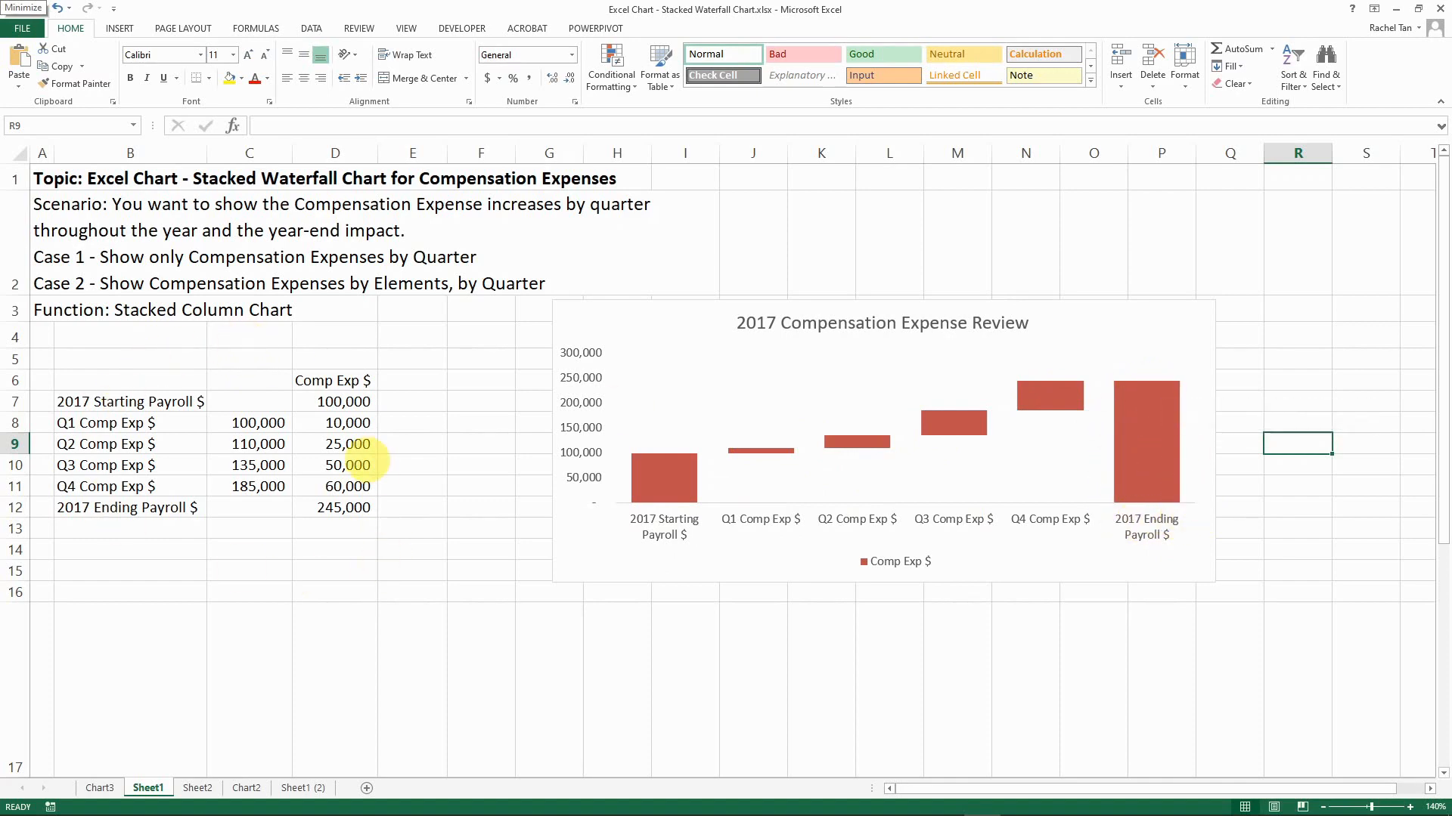
Compare Sheet1 with the restructured table on Sheet2, examining its Time, Total and Variance columns and the quarterly variance entries
click(202, 788)
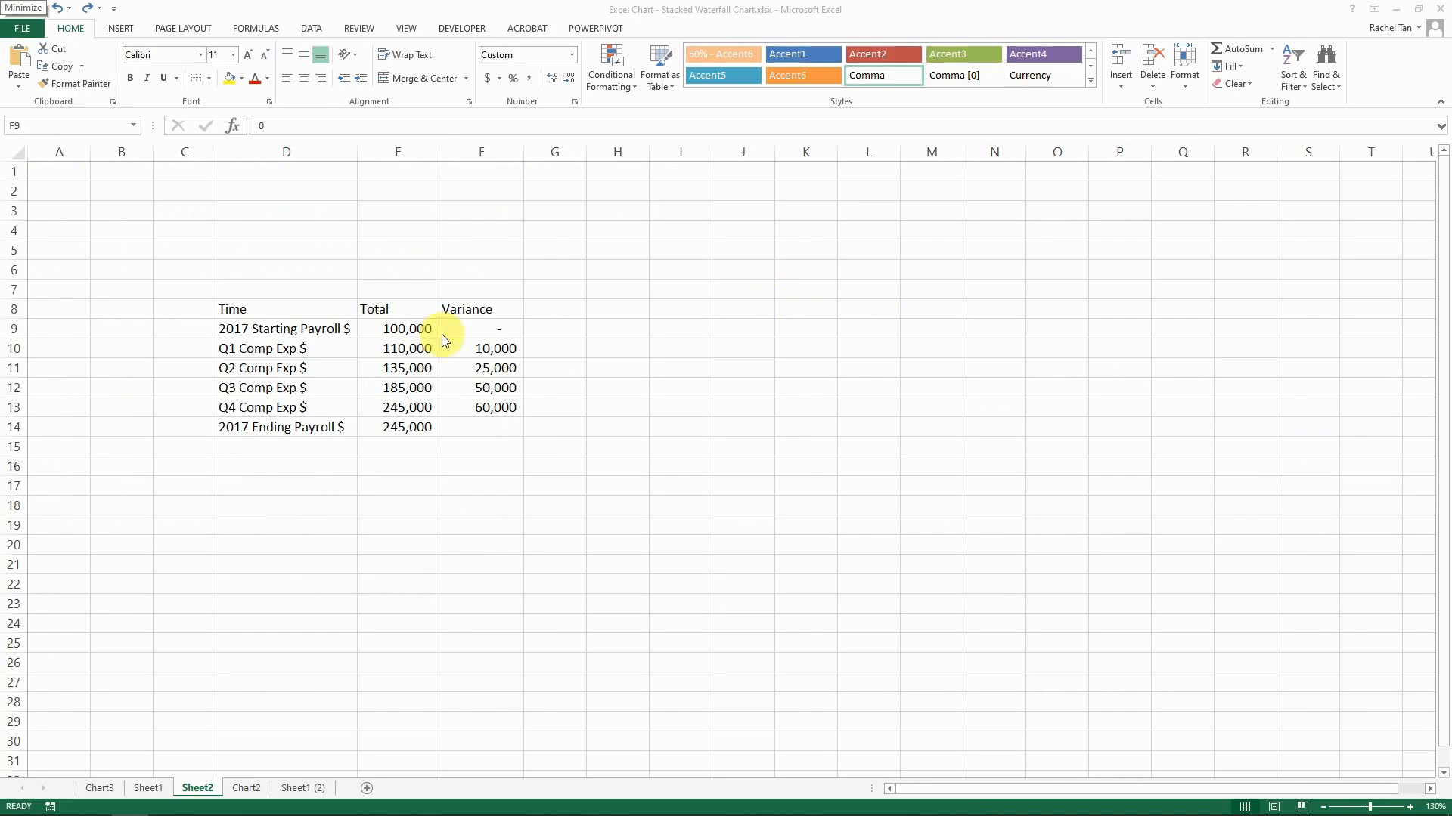
click(278, 308)
click(149, 788)
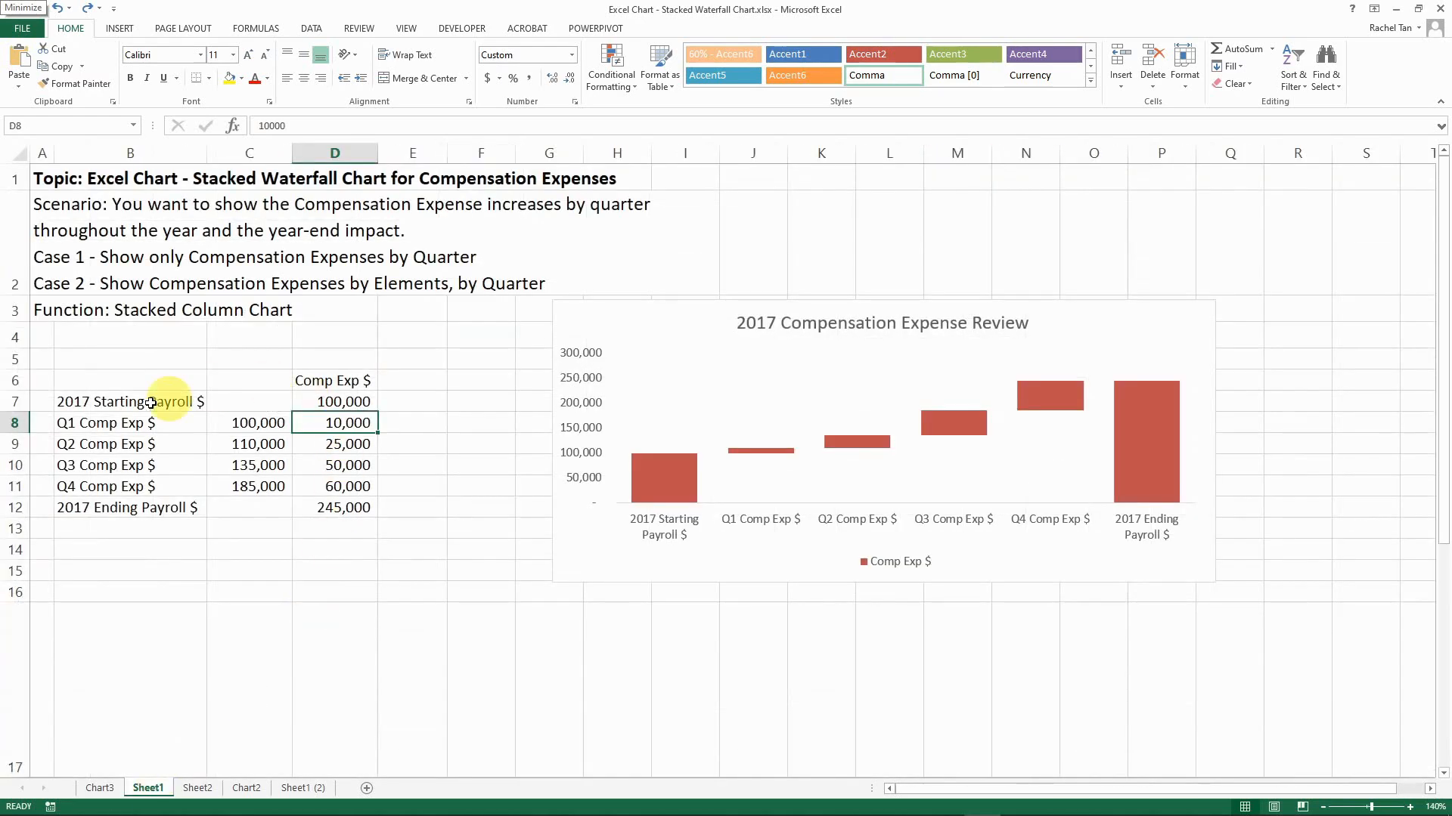
click(200, 788)
drag(292, 308, 344, 425)
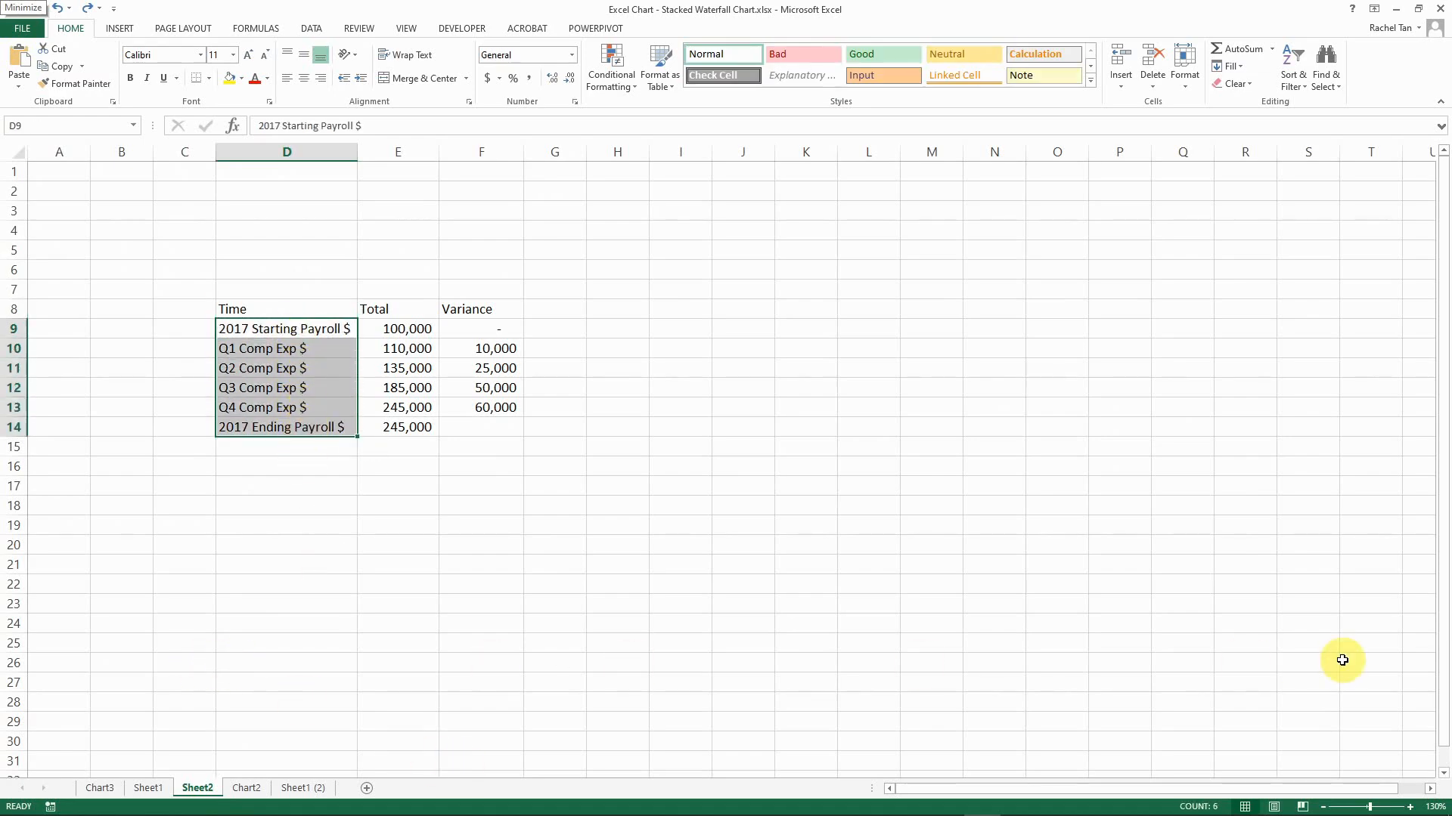
click(401, 366)
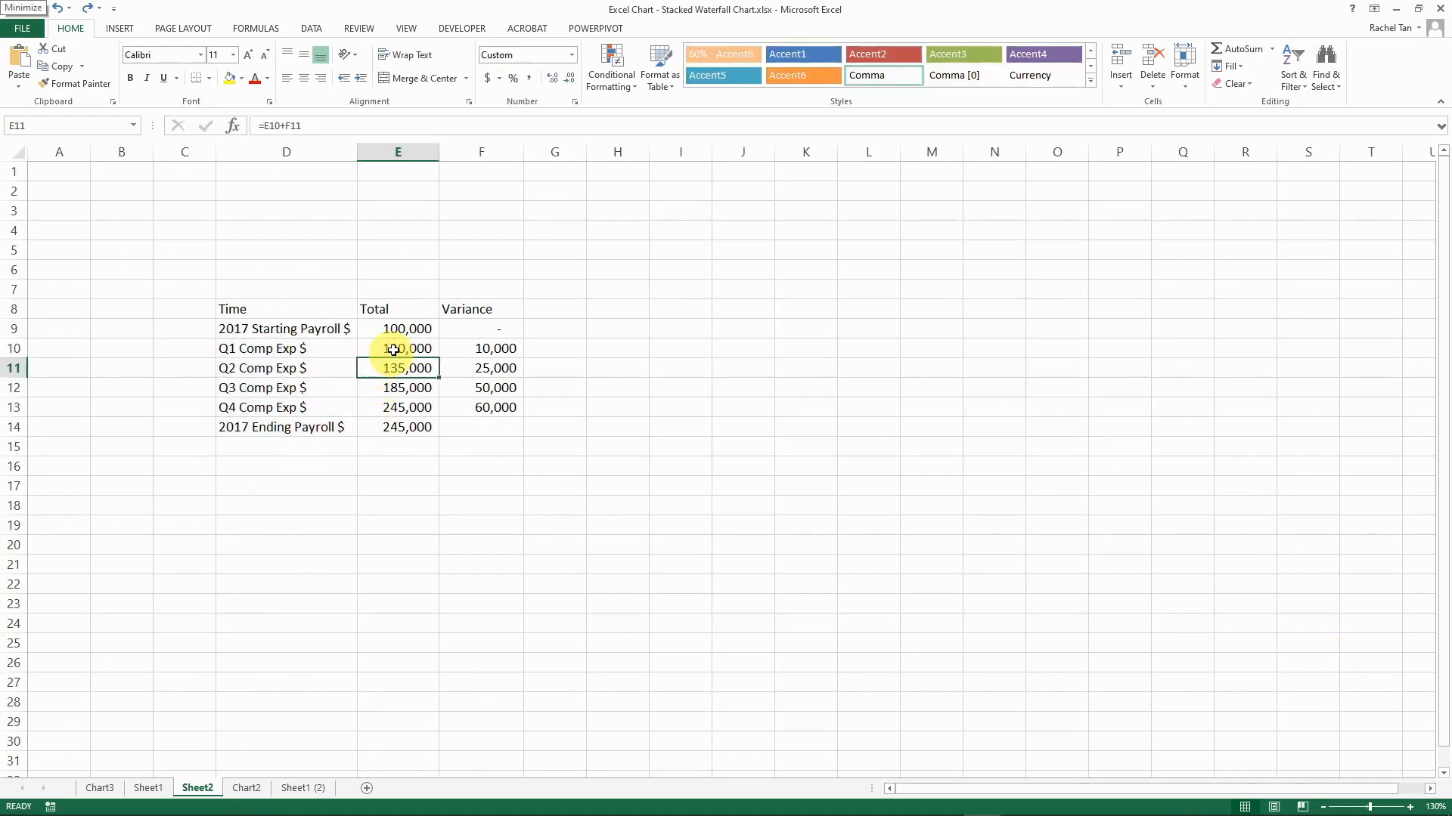
click(412, 307)
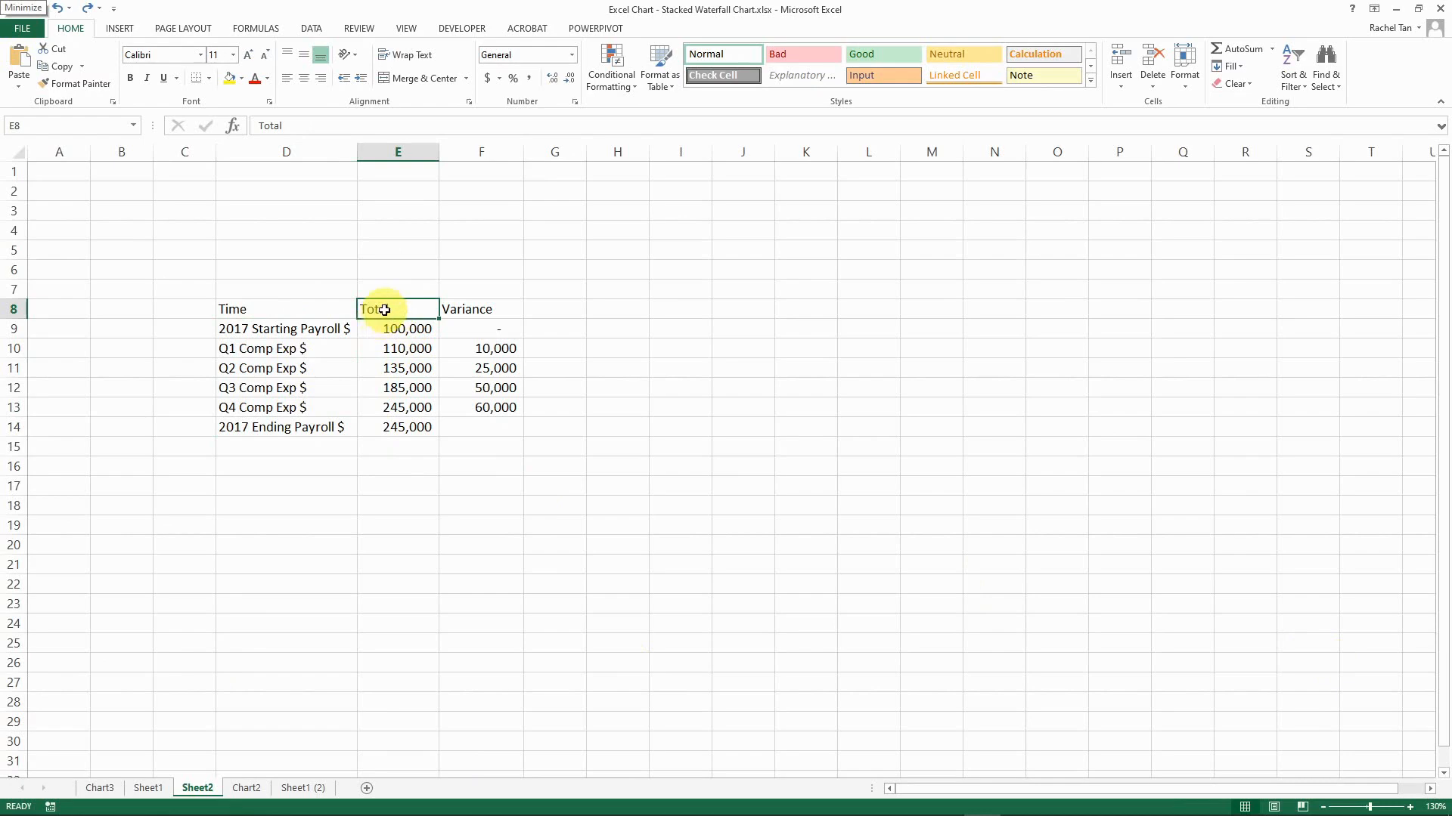
click(508, 309)
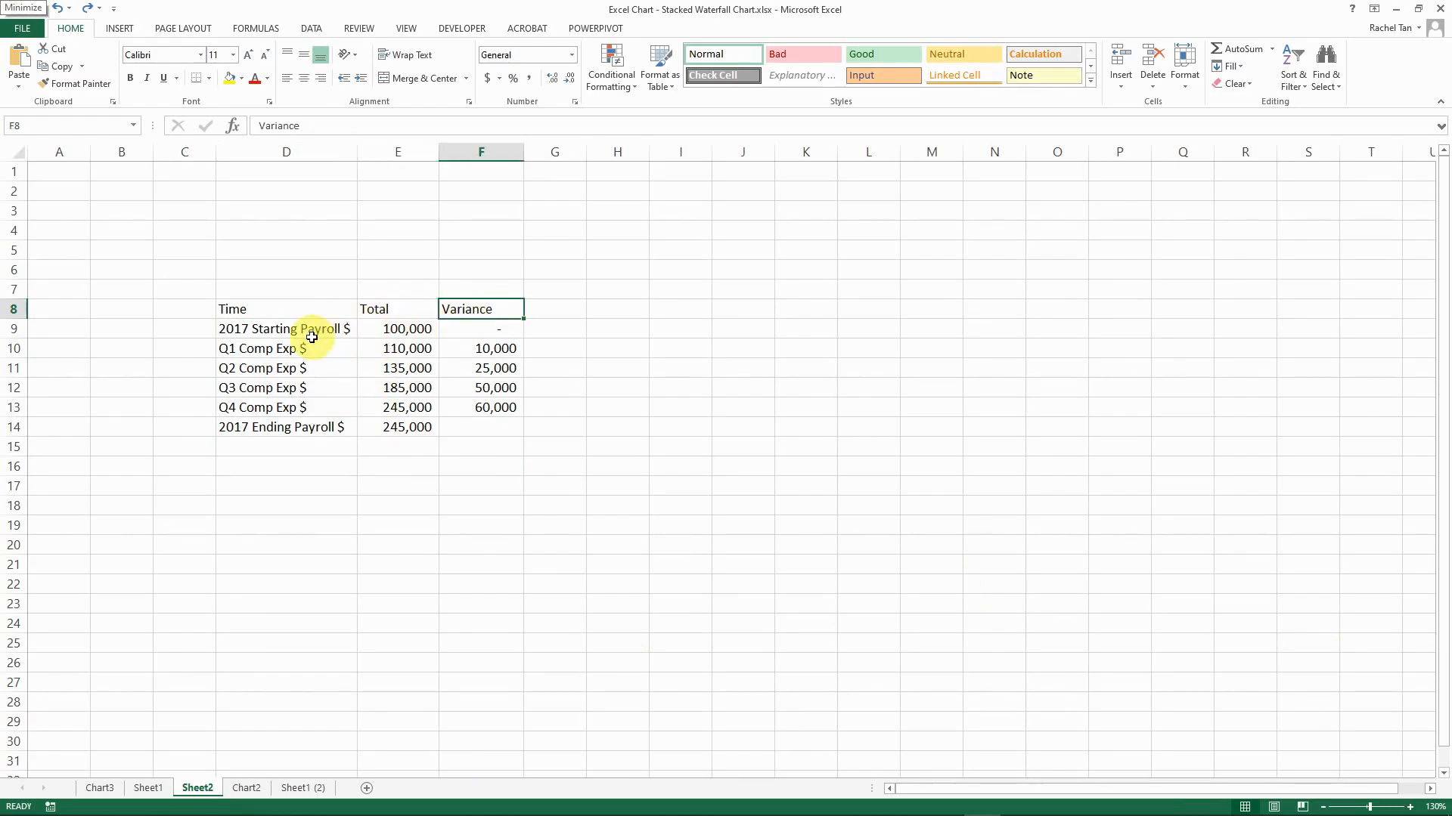
click(413, 328)
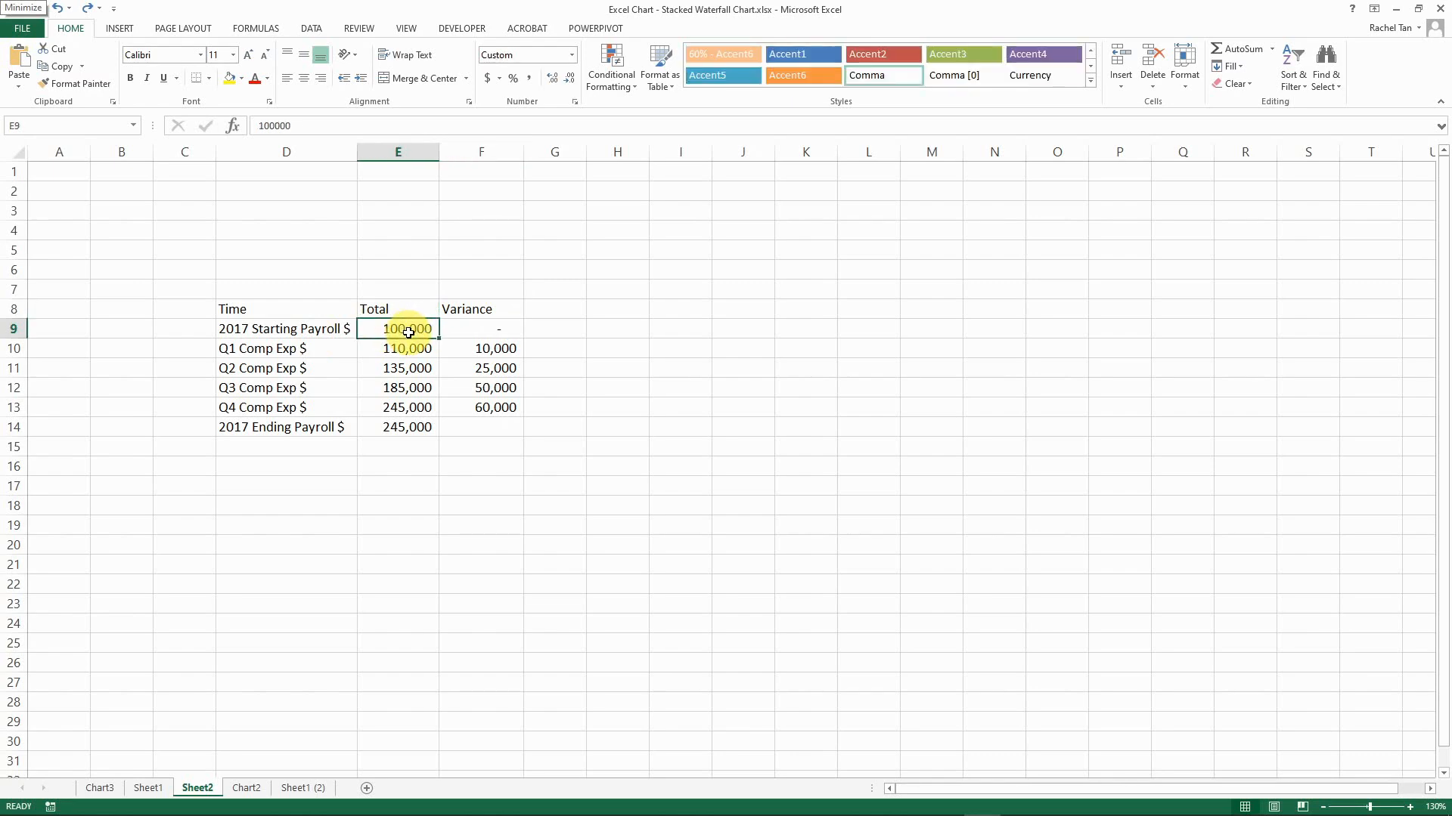
click(489, 348)
click(492, 369)
click(491, 387)
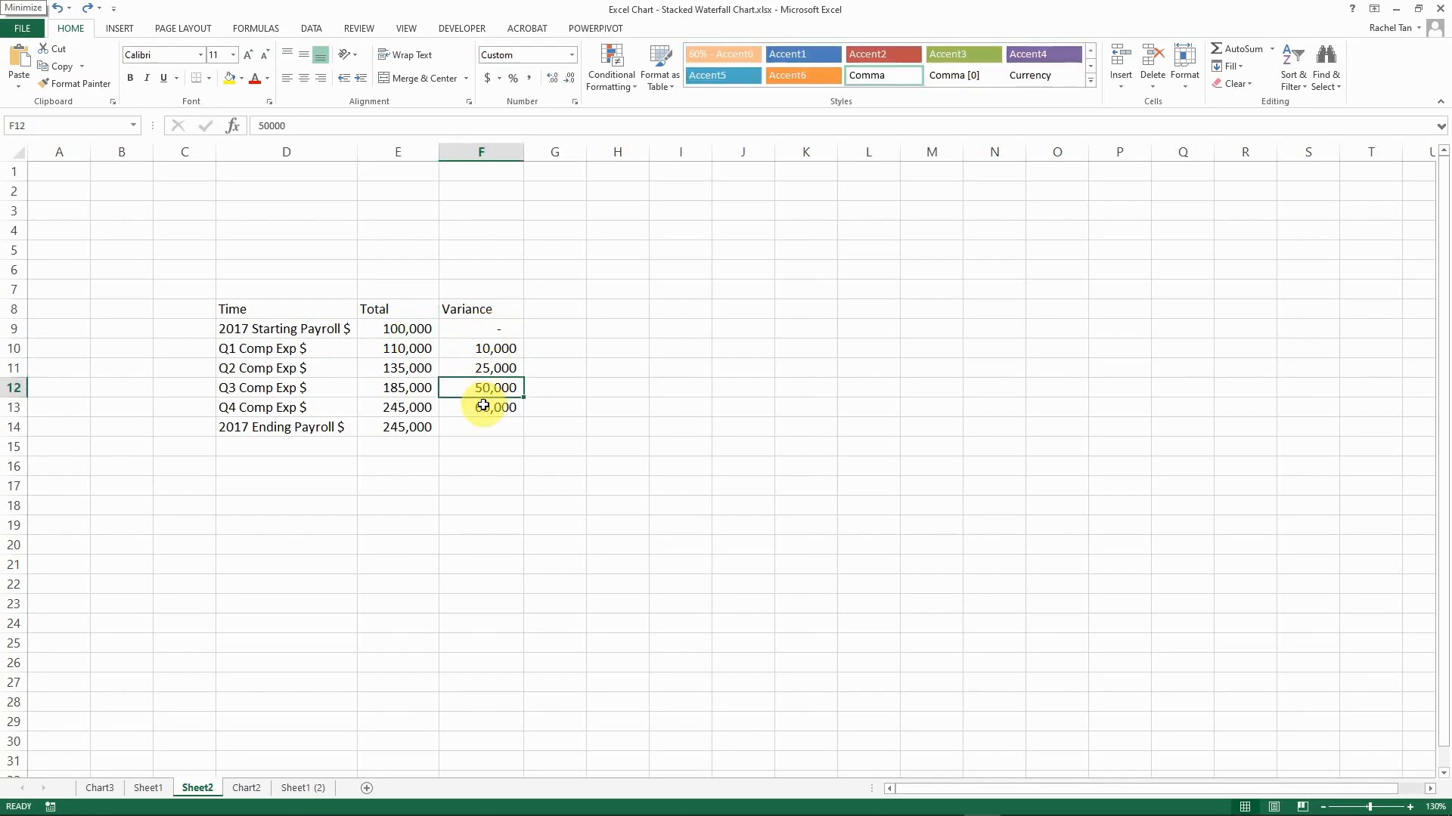
click(484, 406)
Inspect the running-total formulas in E10:E14 on Sheet2 against the quarterly variances they add
click(384, 349)
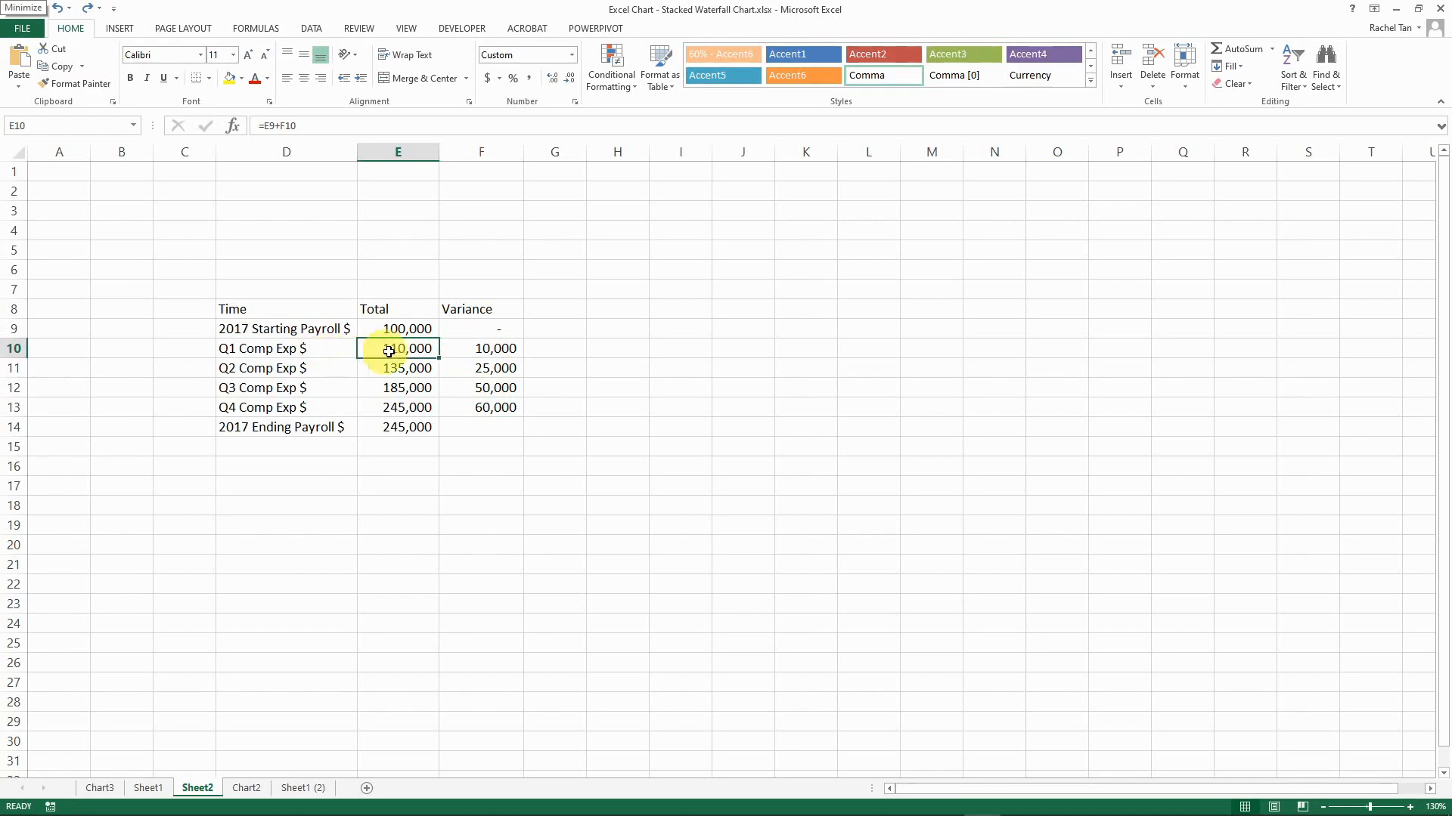
double_click(395, 349)
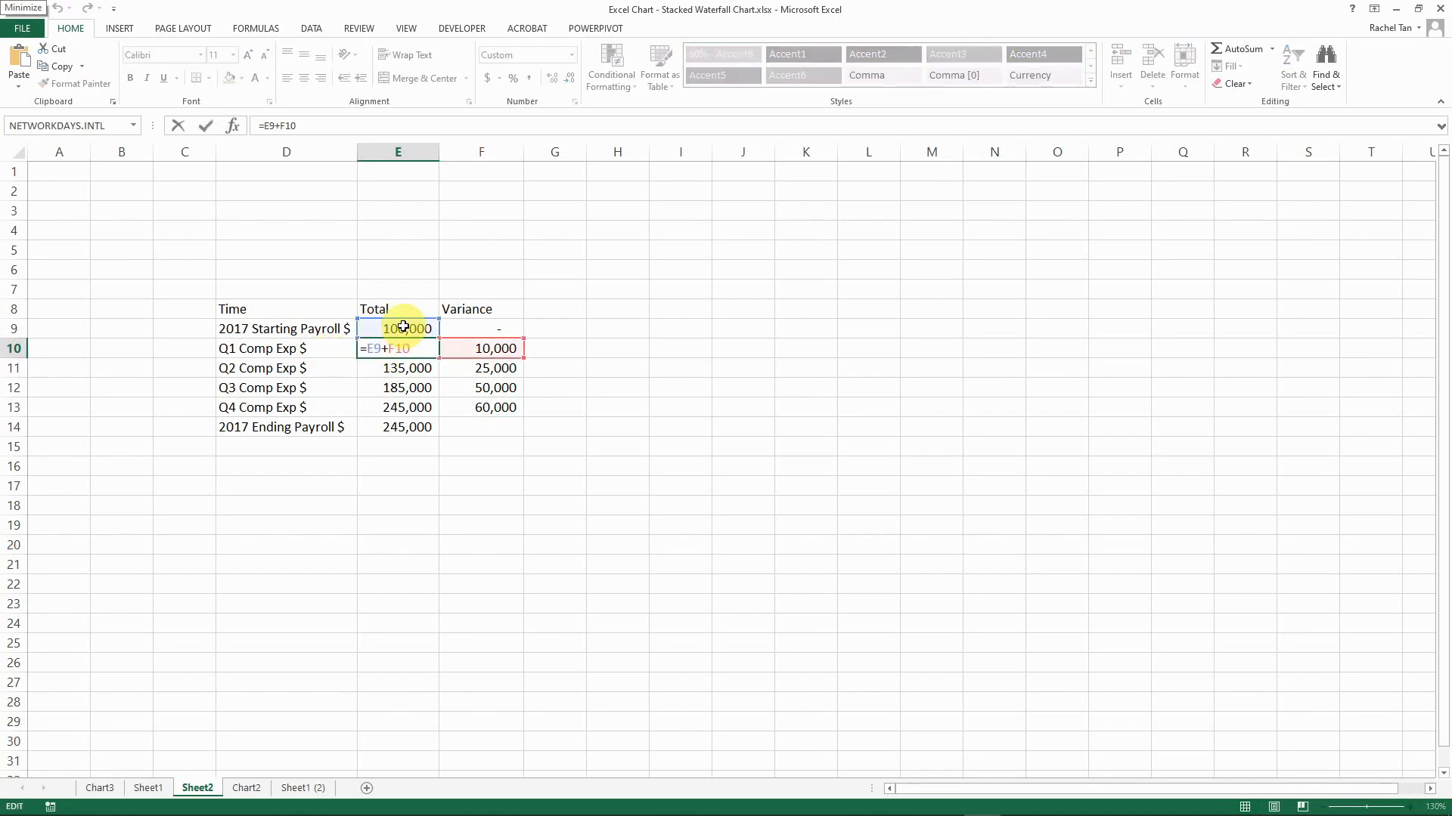
key(Escape)
double_click(411, 369)
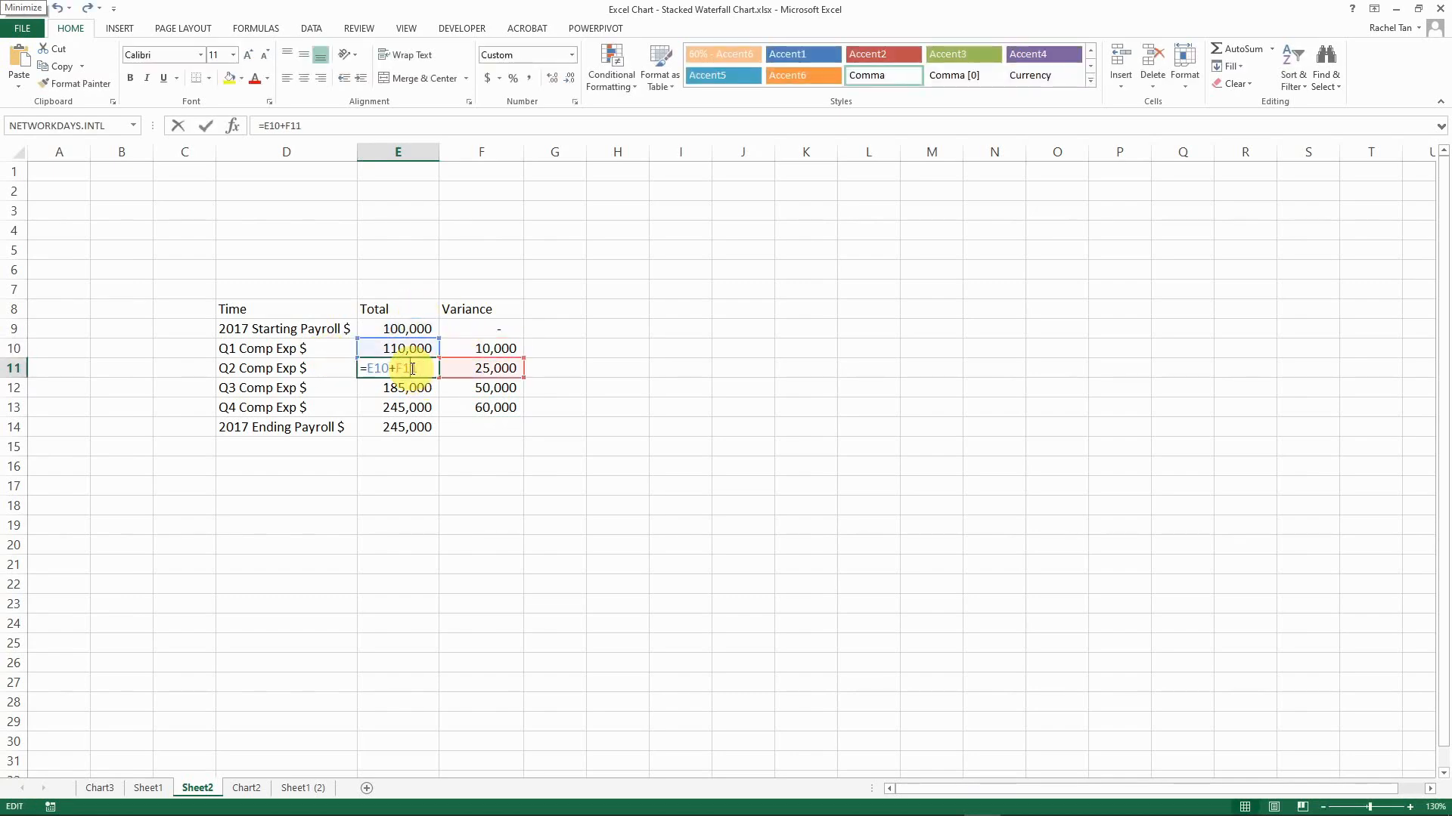
key(Escape)
double_click(418, 392)
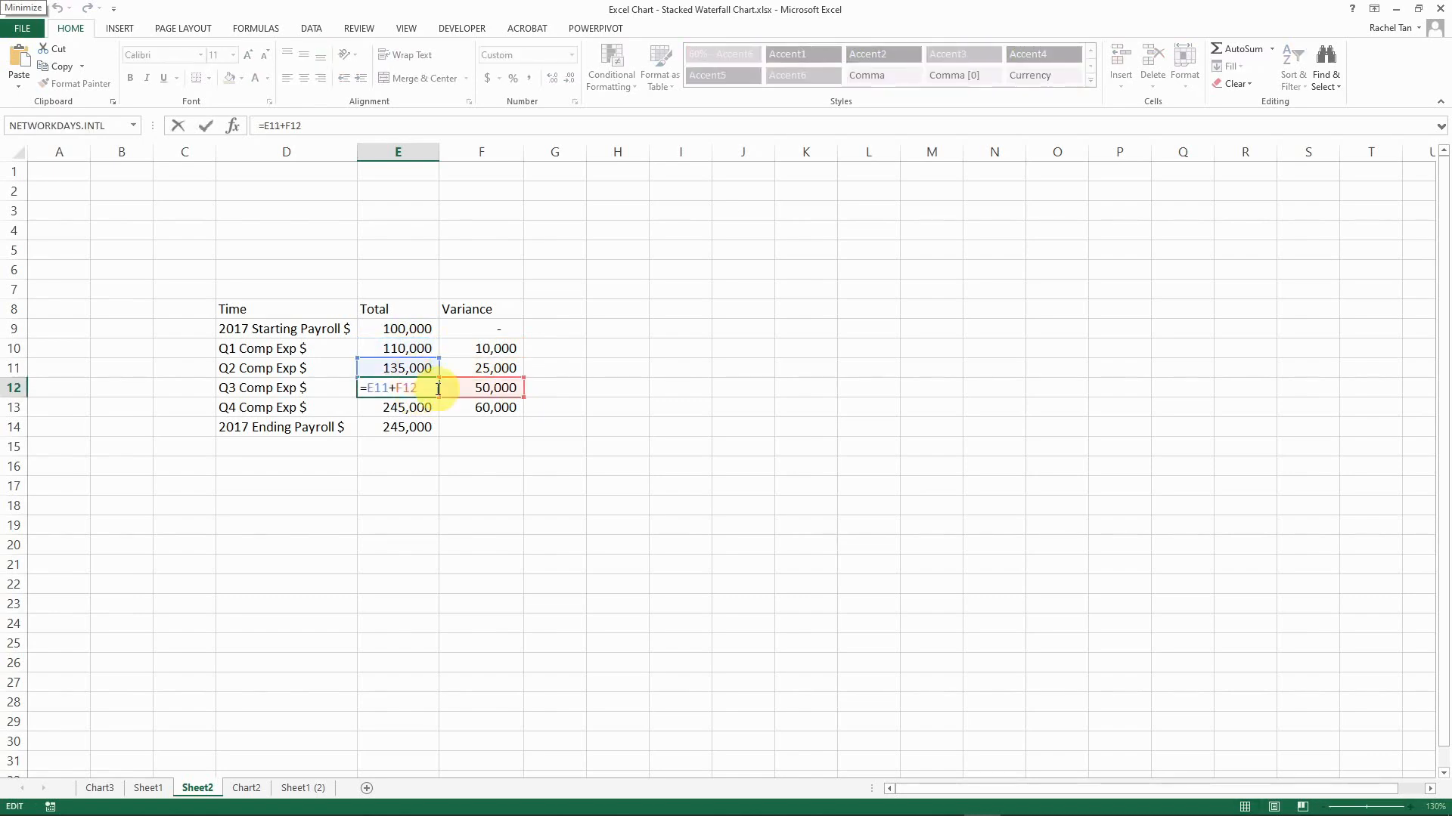
key(Escape)
click(408, 409)
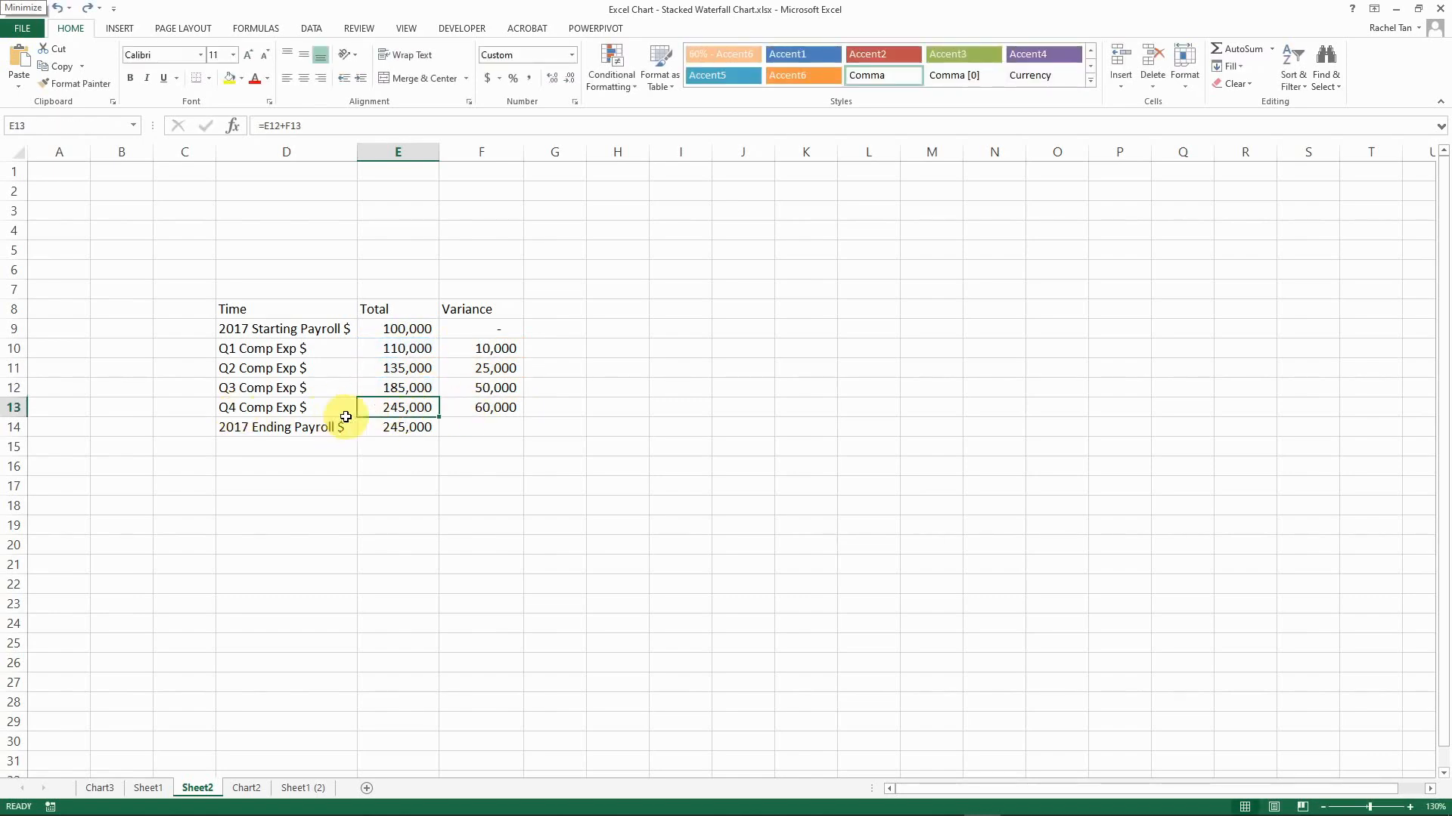
click(406, 426)
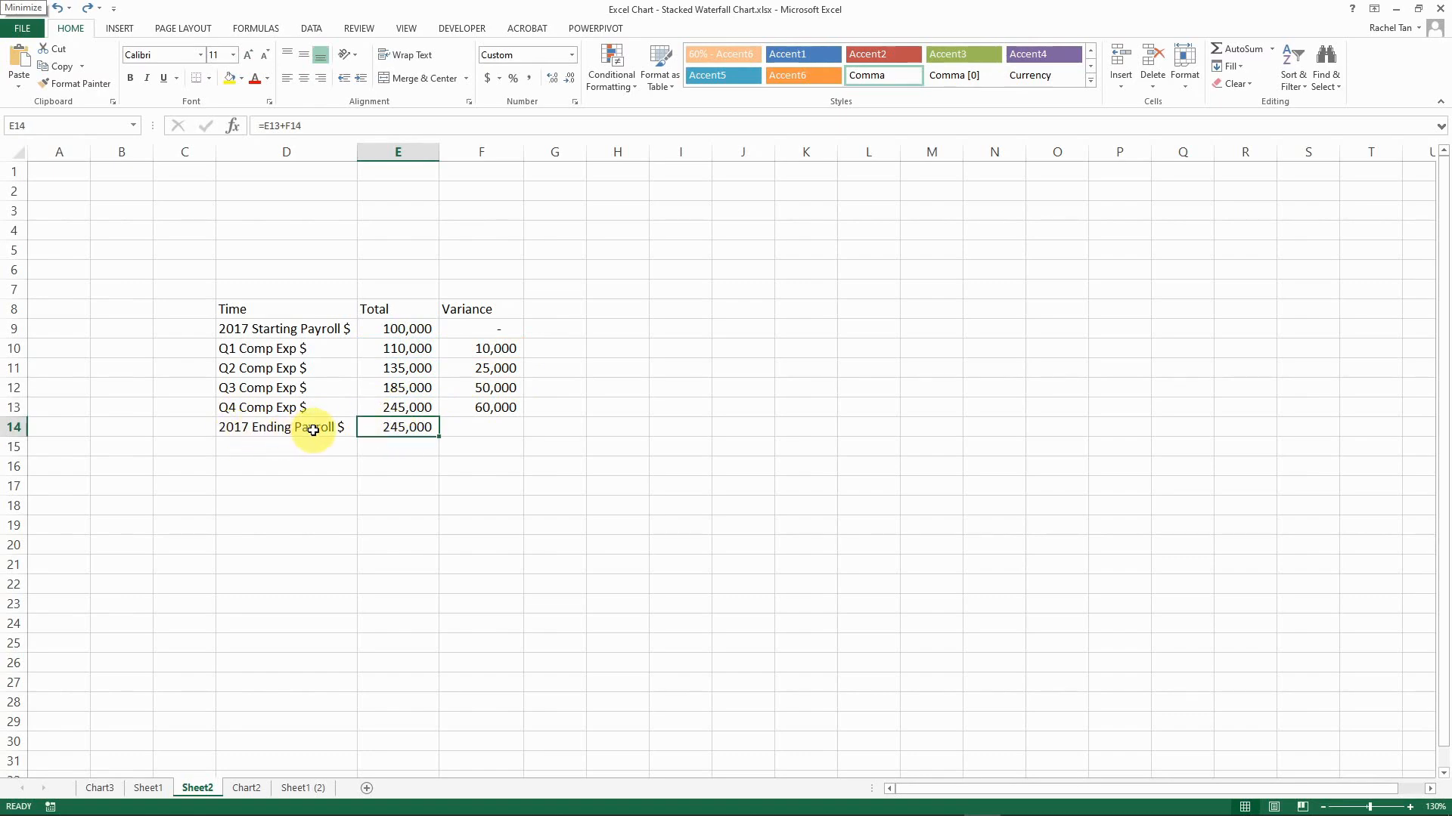
click(493, 412)
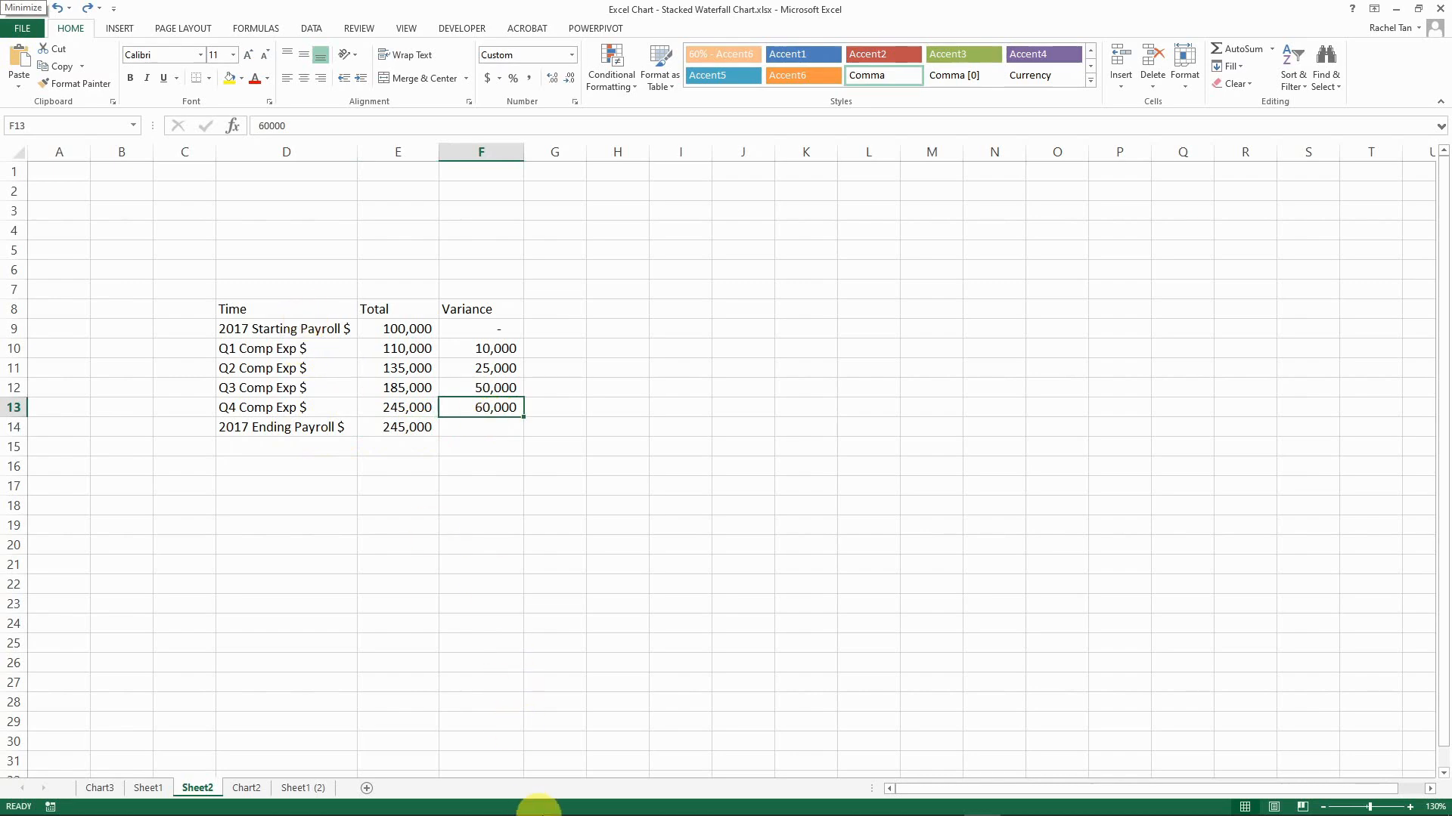
Copy the Time, Total and Variance table in D8:F14 on Sheet2, including its headers
click(915, 803)
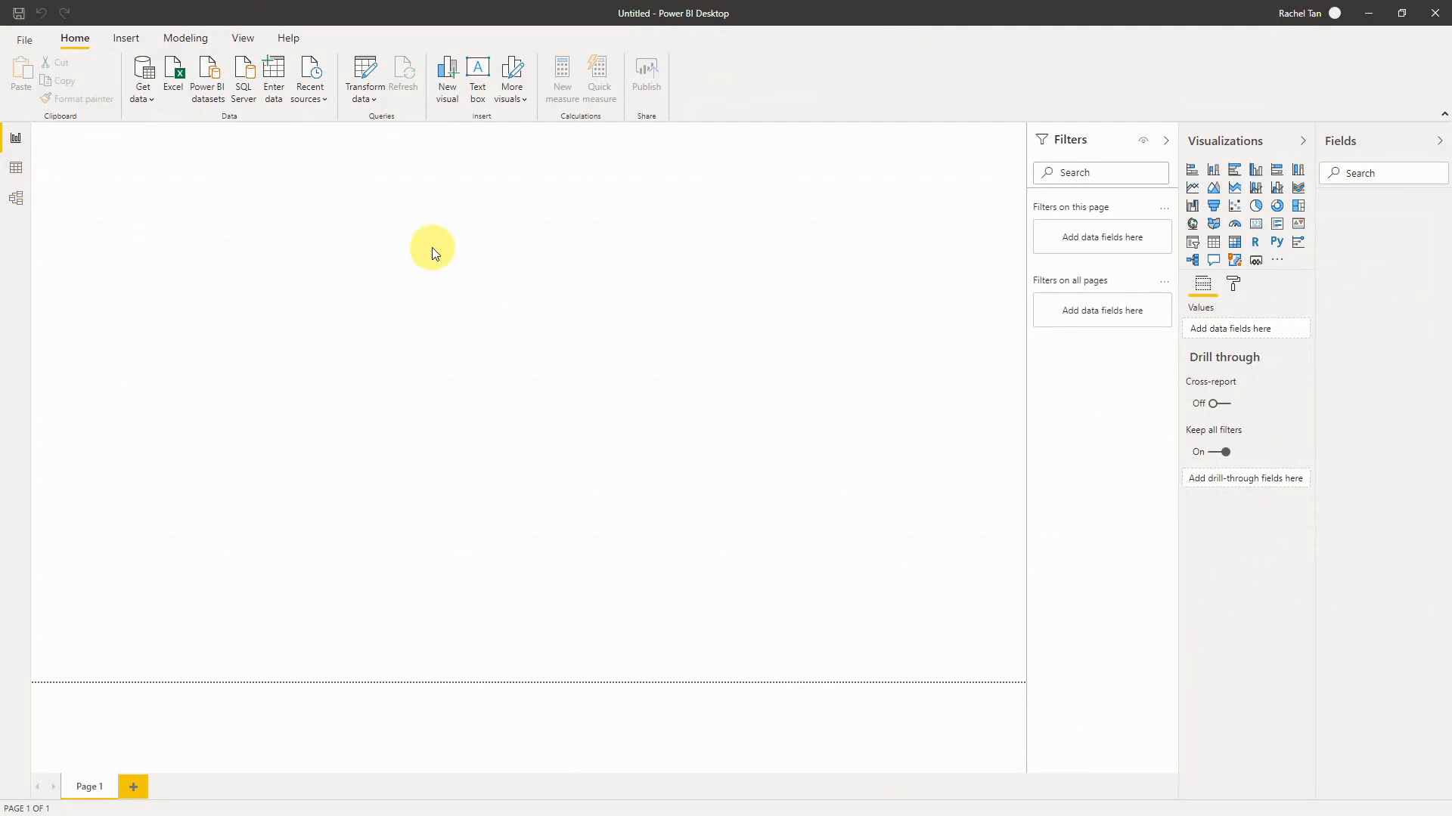
key(alt+Tab)
drag(288, 310, 481, 427)
key(ctrl+c)
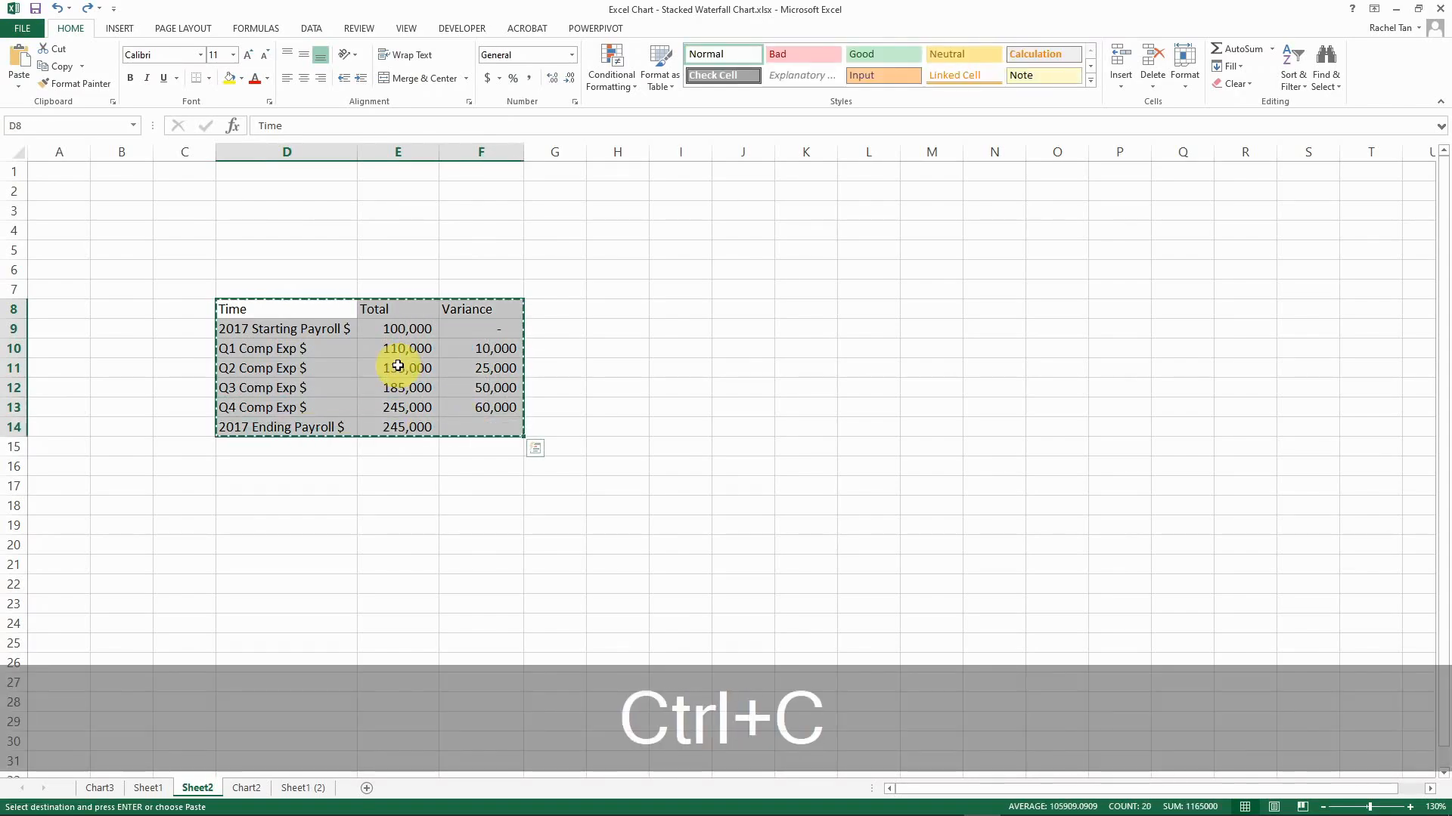
Switch to Power BI Desktop, paste the copied data with its headers into a new manually entered table, and widen the Time column
key(alt+Tab)
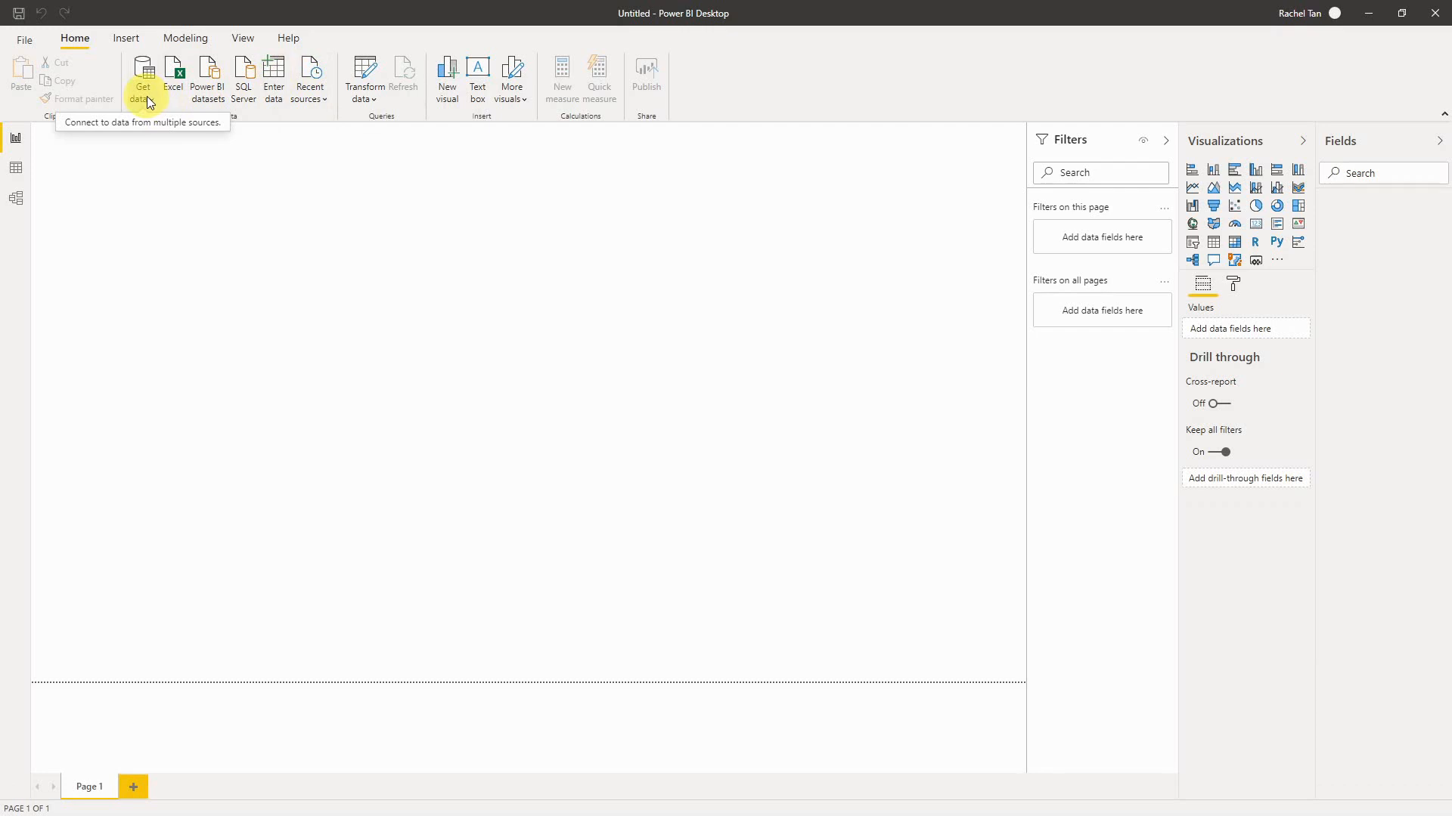
click(281, 83)
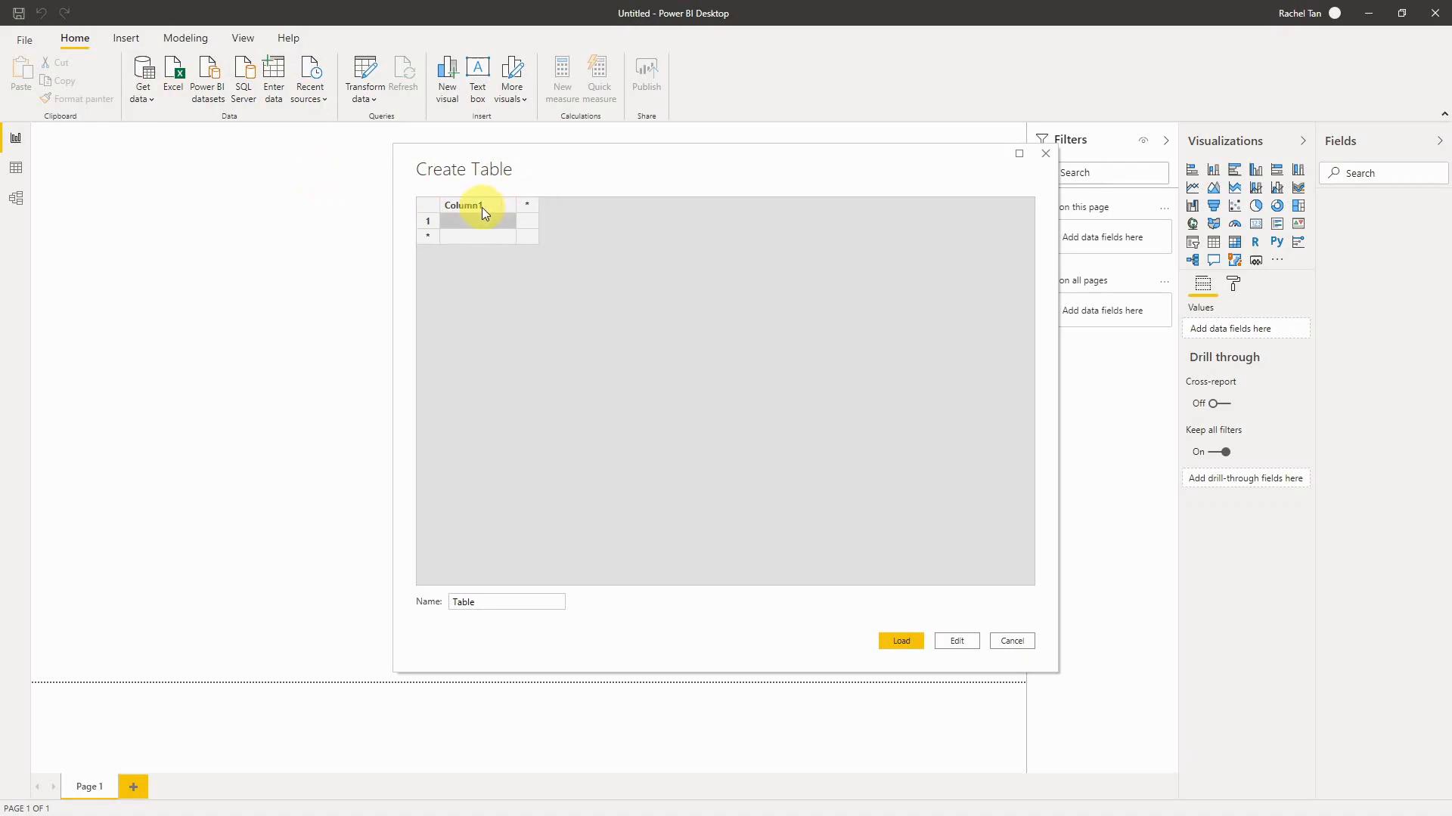
key(alt+Tab)
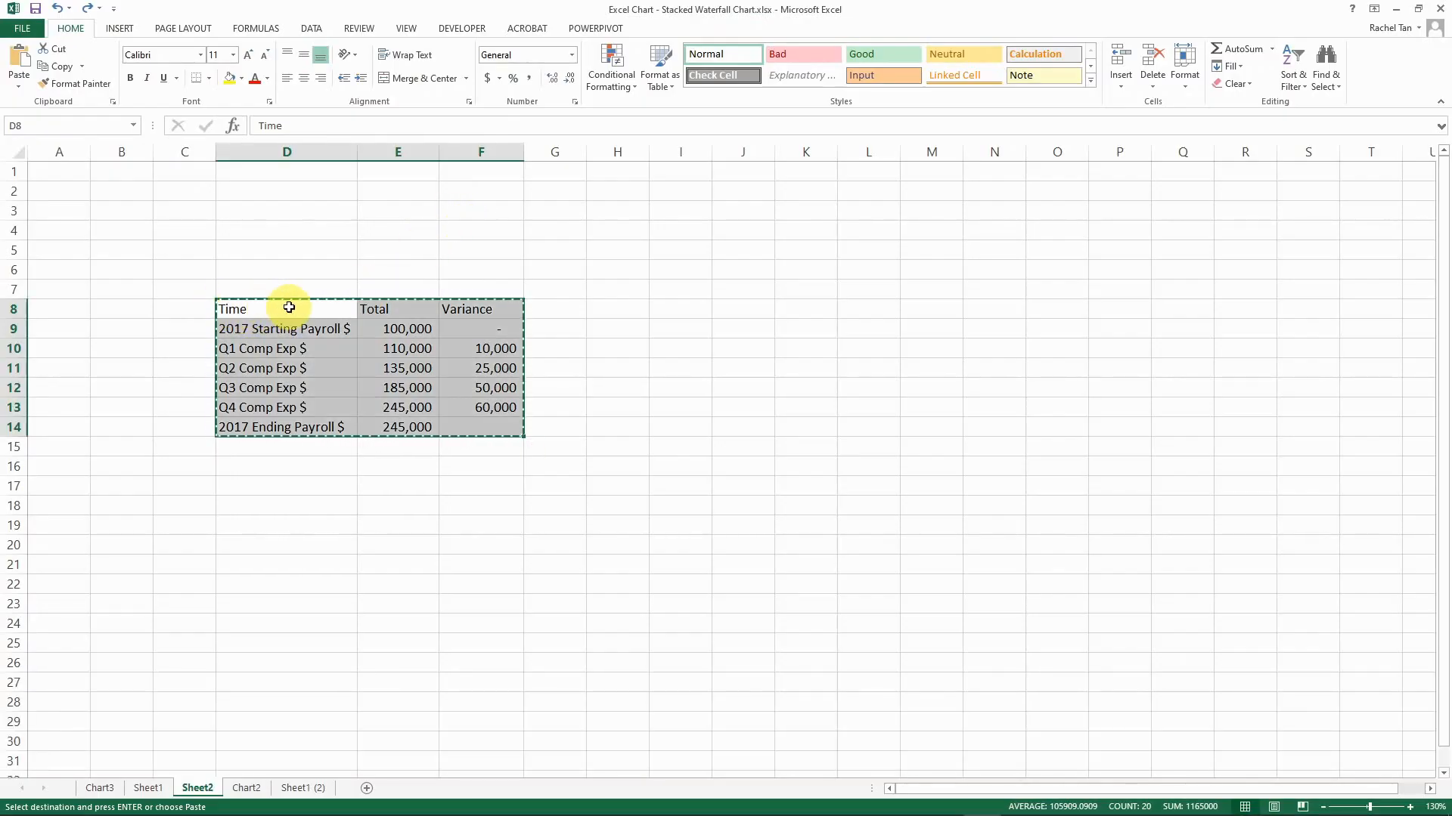
key(alt+Tab)
click(448, 206)
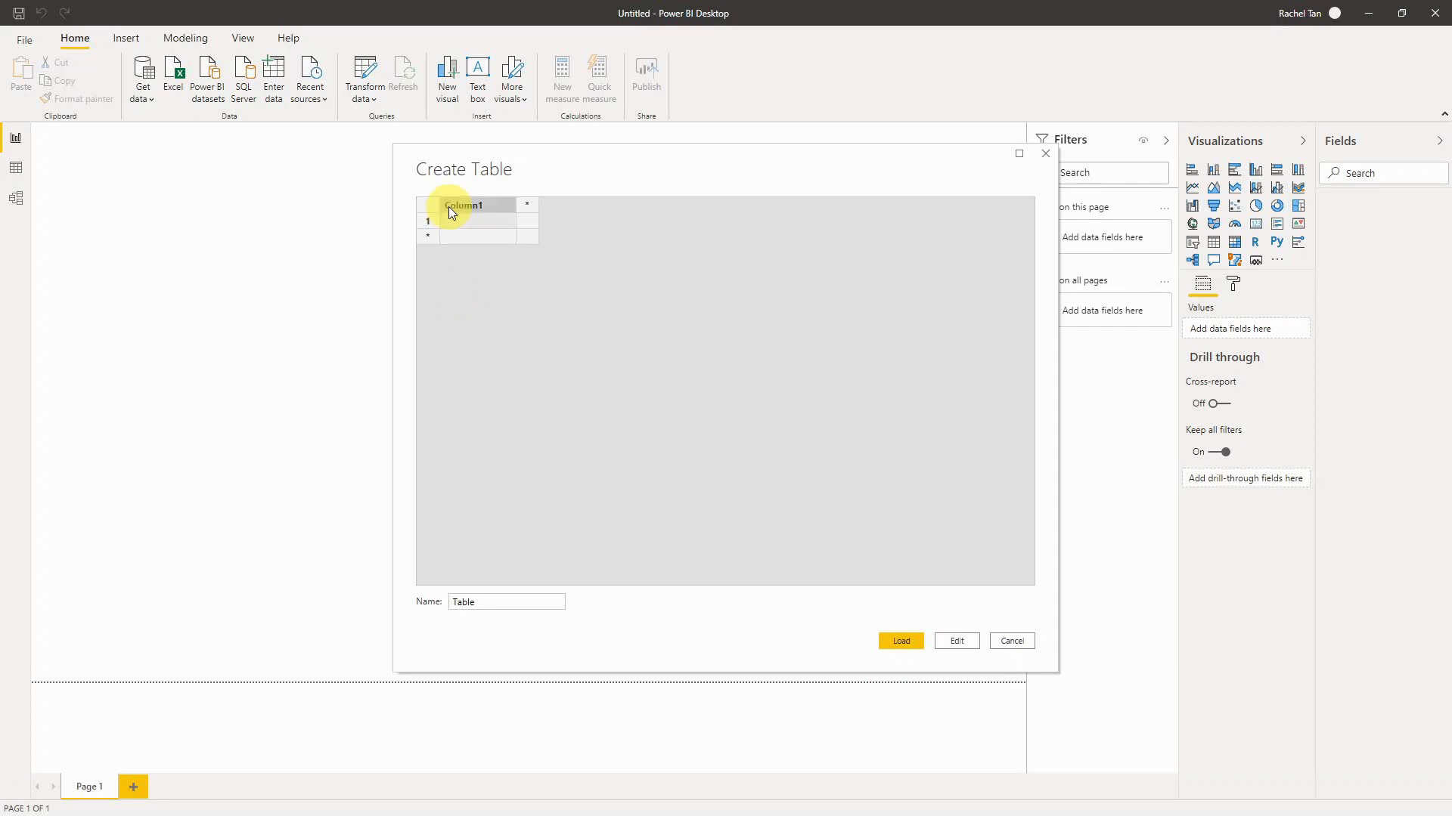
key(ctrl+v)
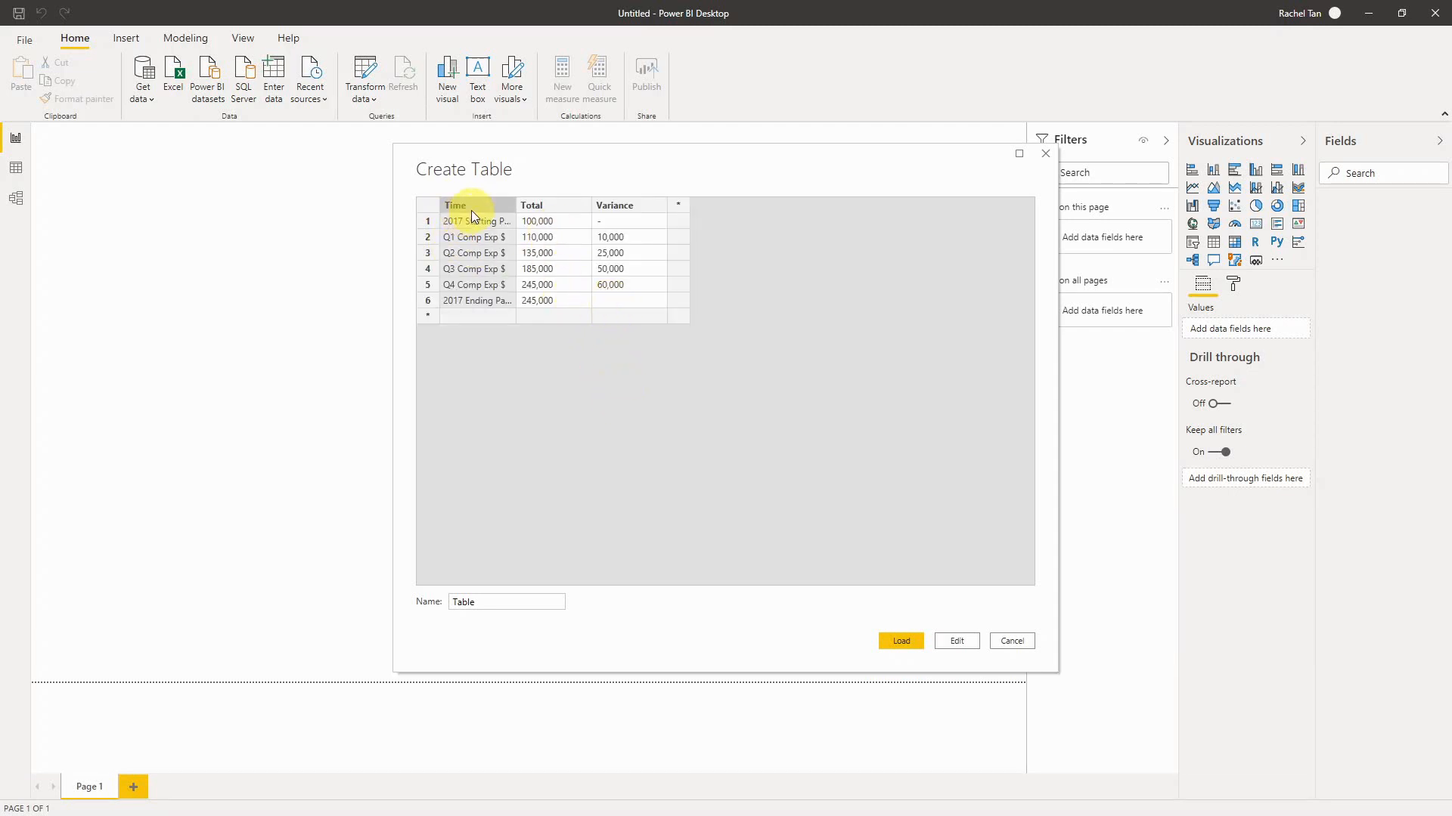
drag(512, 205, 556, 205)
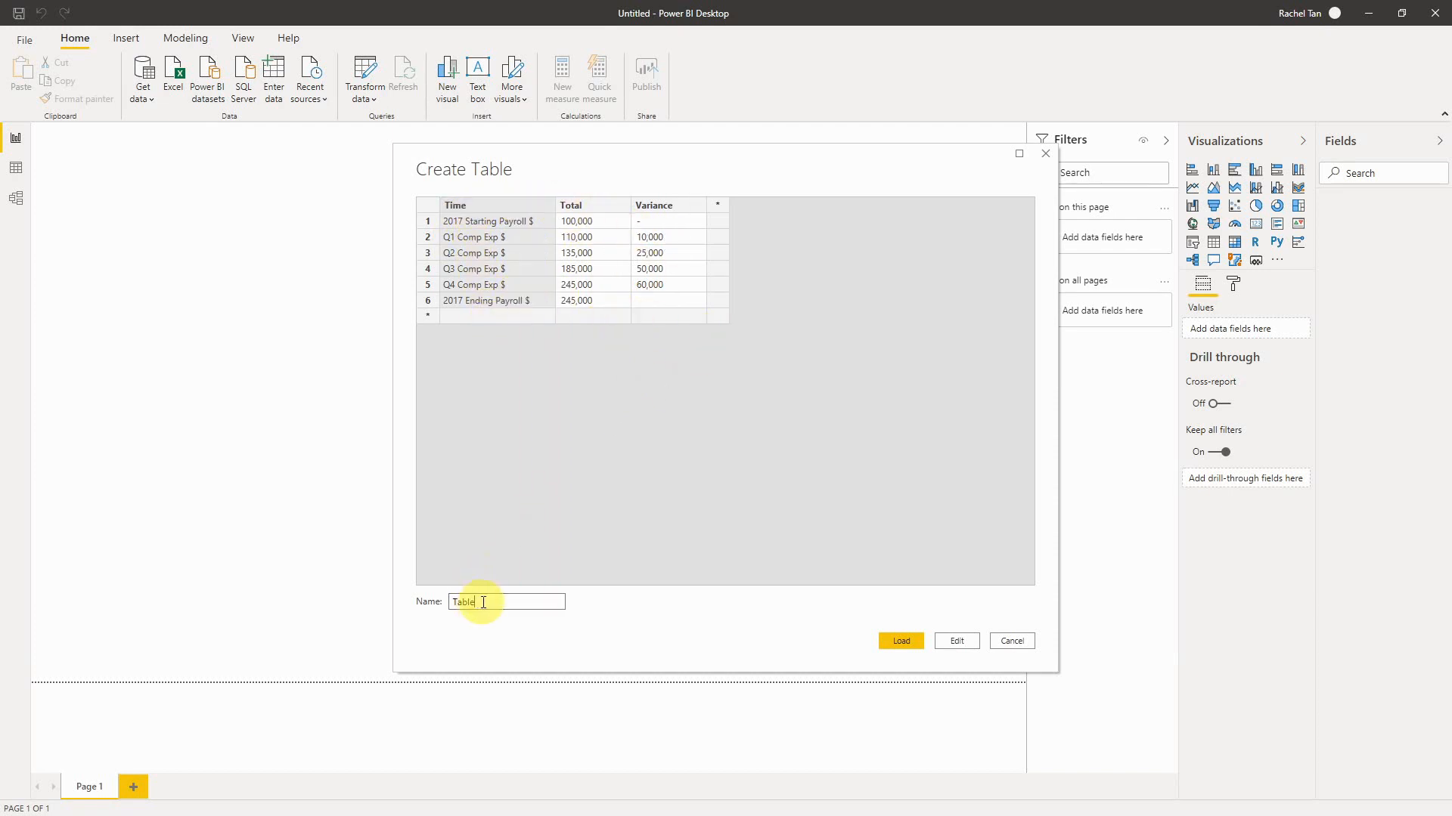
Name the new table "Compensation Expenses" and load it into the report
drag(499, 602, 451, 603)
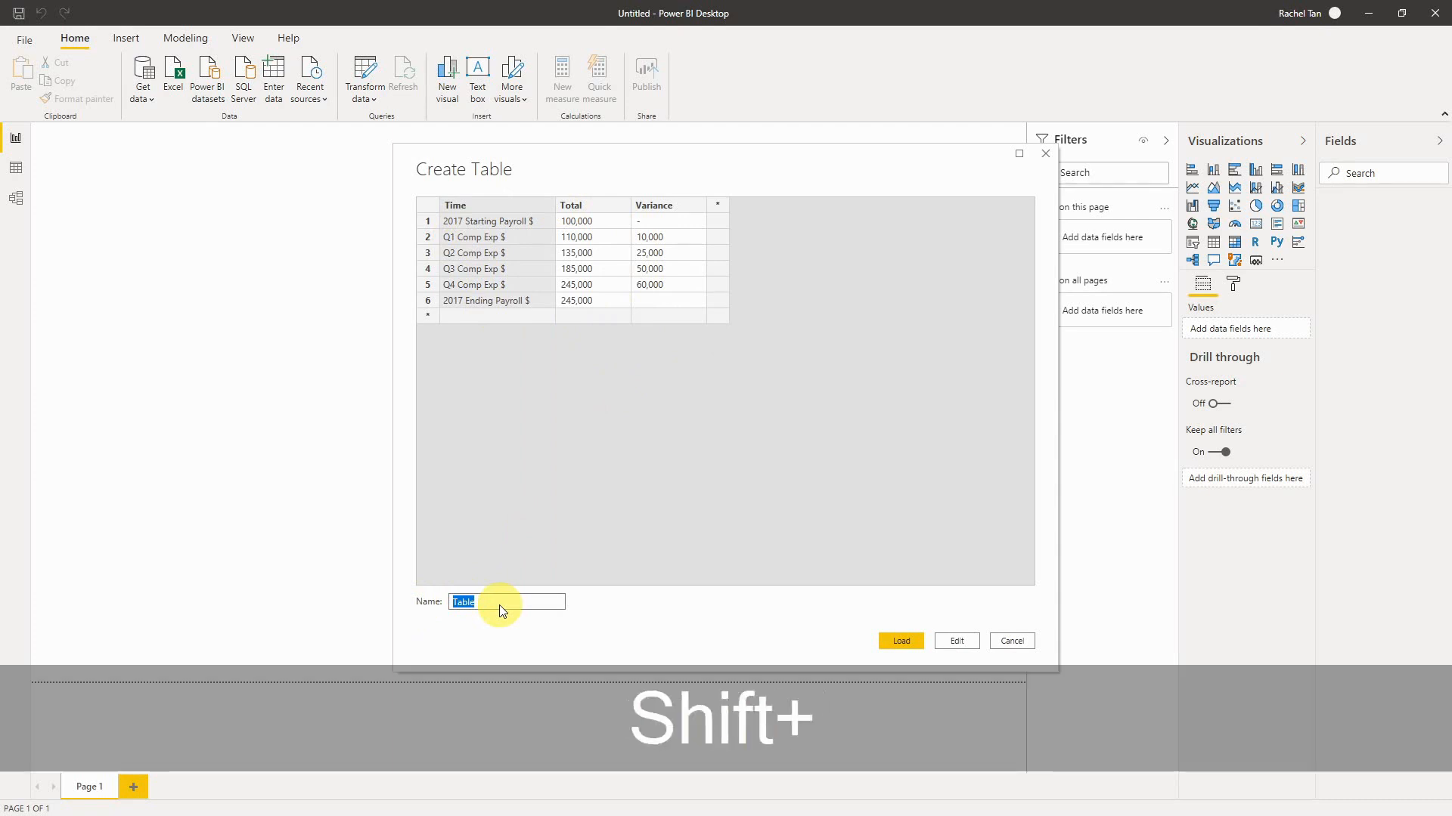
text(Compensation Exep)
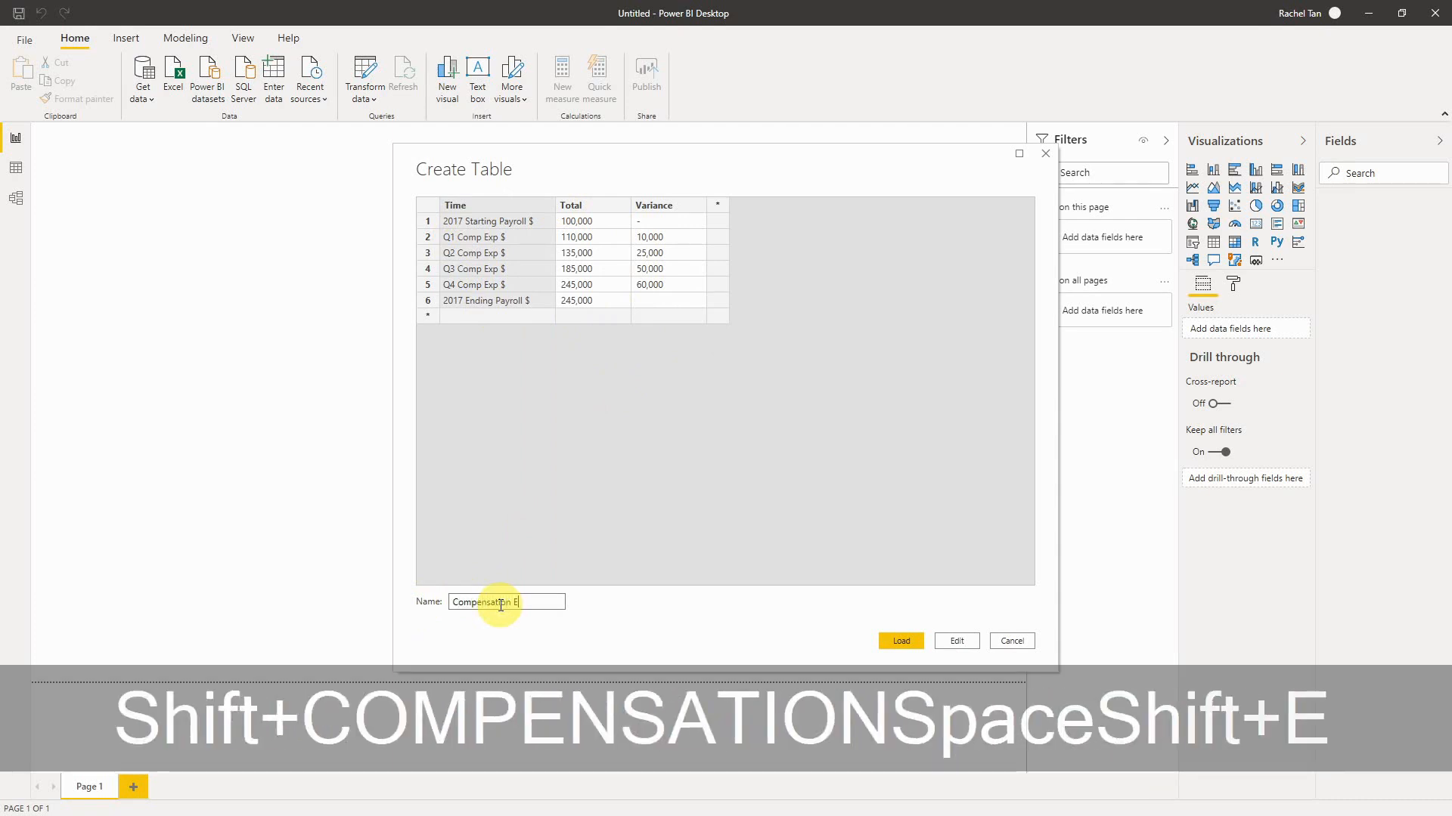
key(BackSpace)
key(BackSpace)
text(penses)
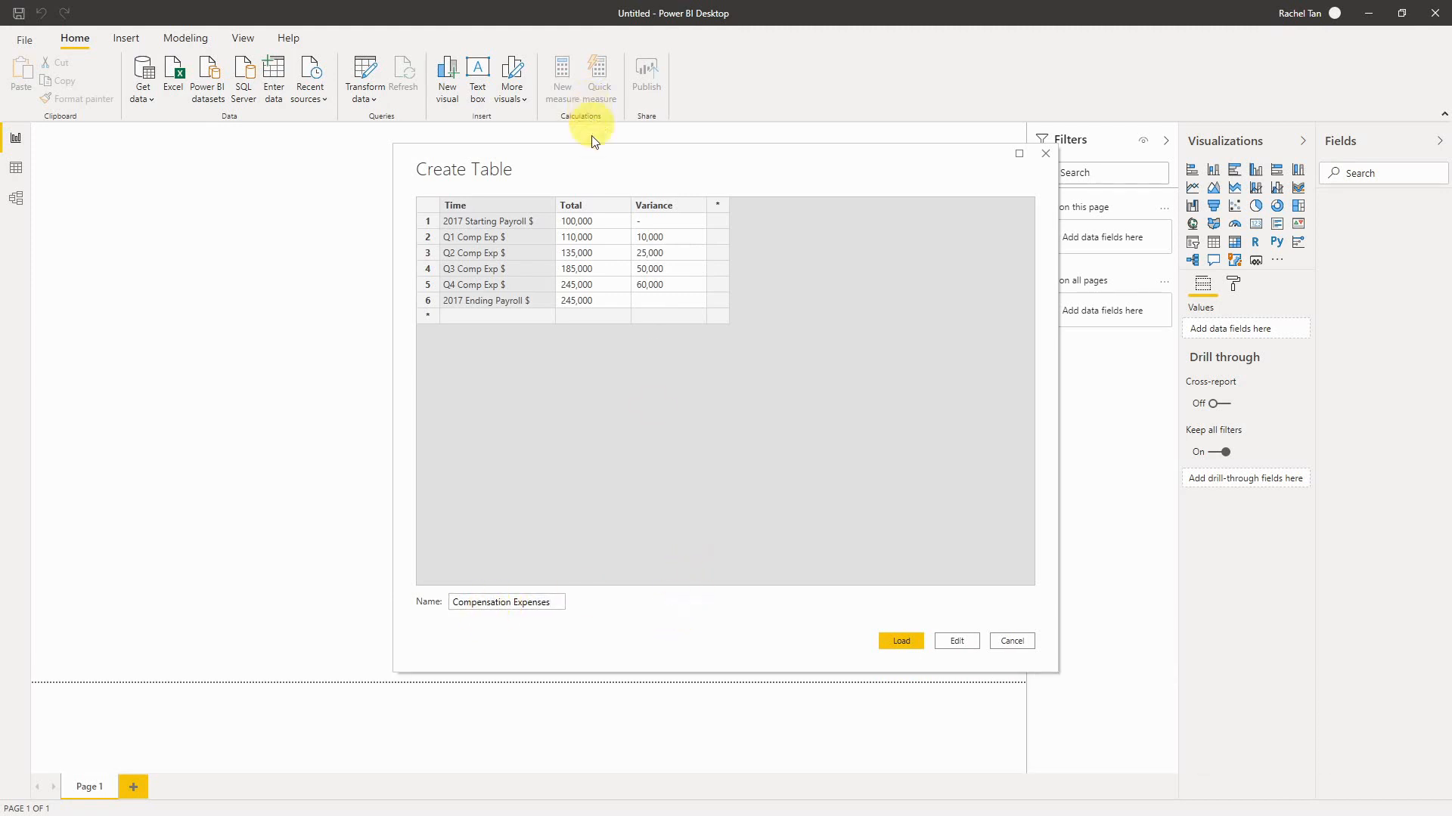
click(901, 641)
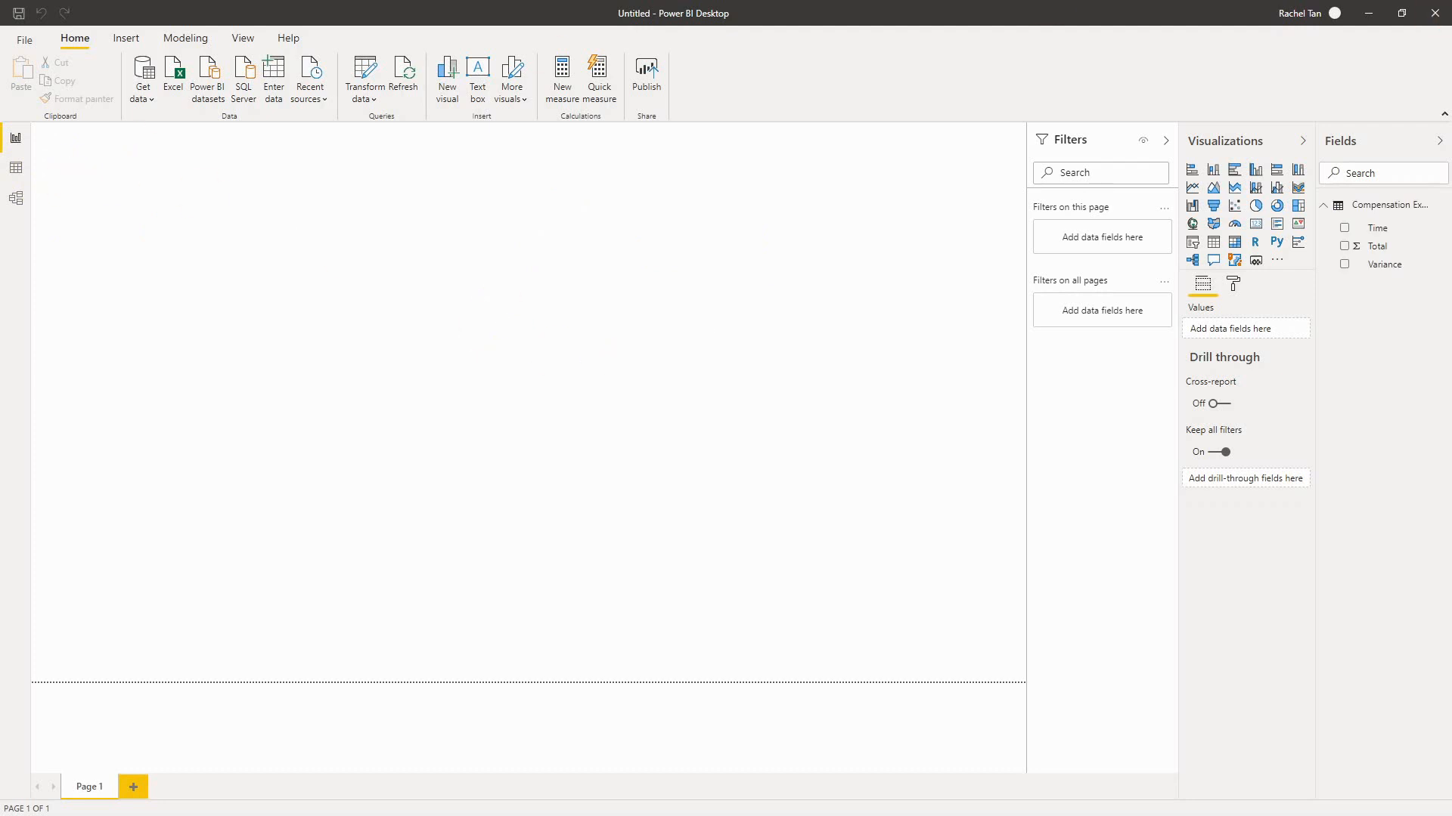
Open the Compensation Expenses table in Data view and widen its Time, Total and Variance columns
click(16, 169)
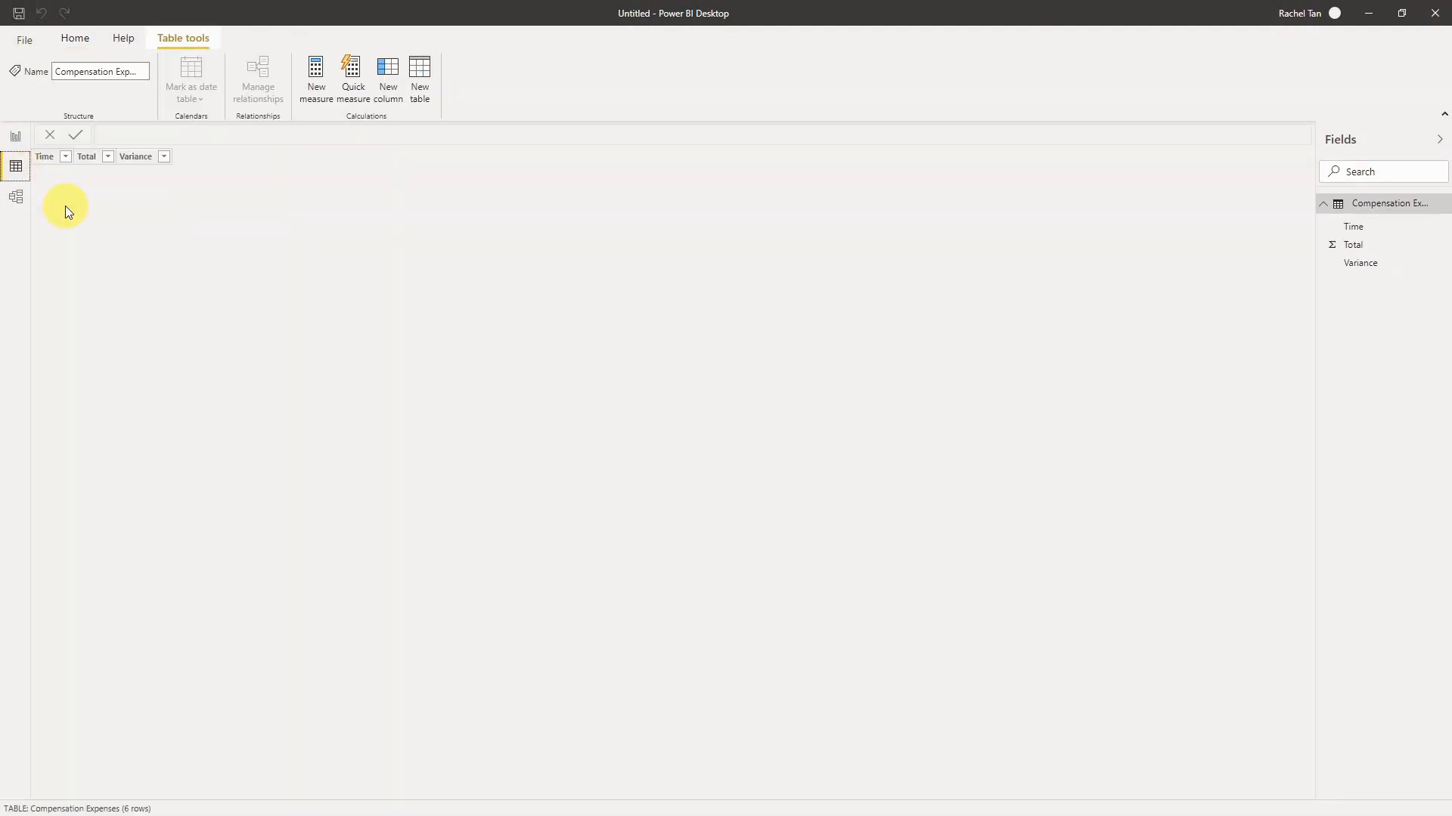
drag(161, 159, 308, 206)
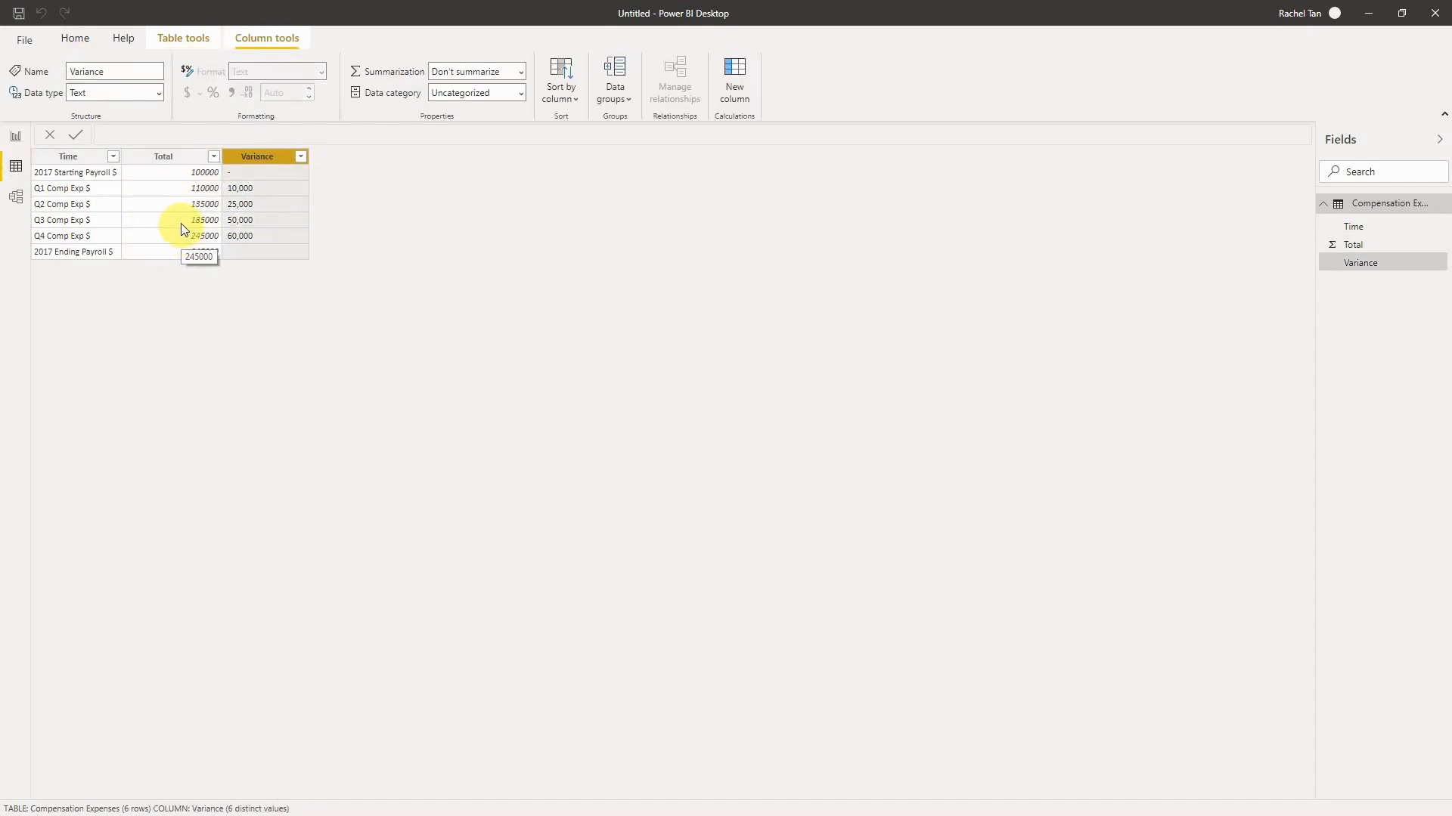
Display the Total column's whole-number values with thousands separators, and widen the field list to fit the full table name
click(155, 164)
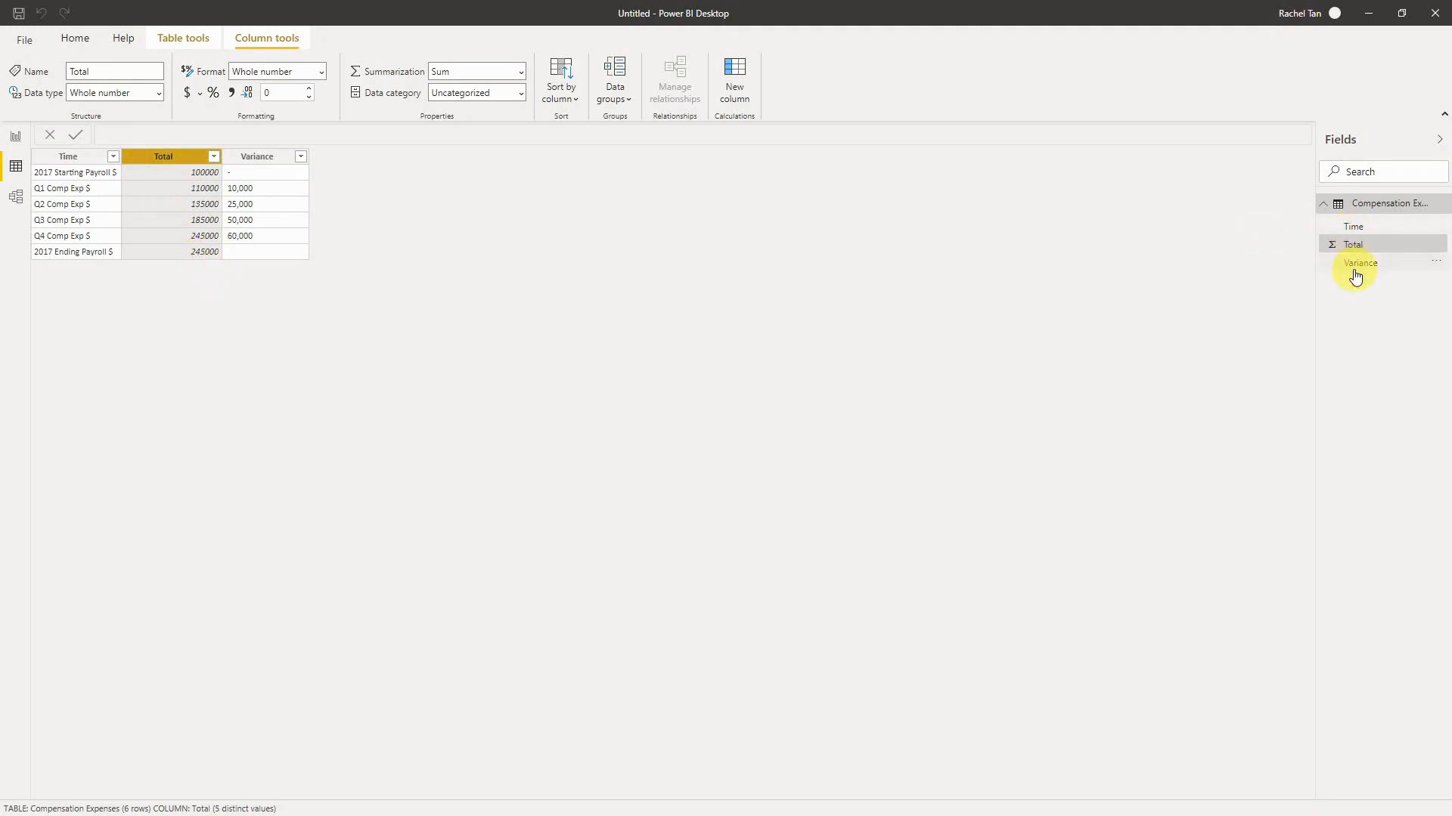
drag(1317, 209, 1255, 213)
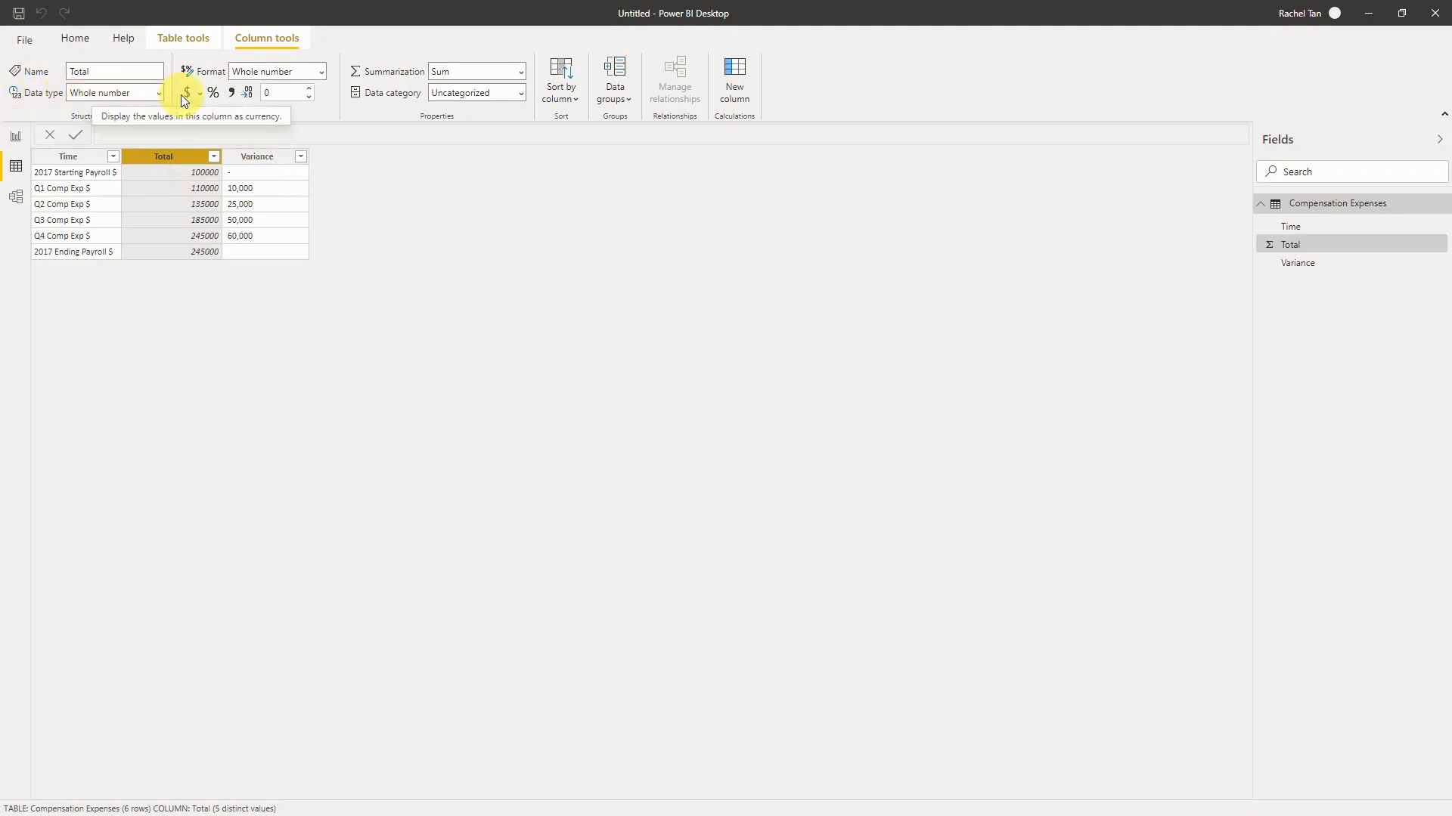
click(157, 94)
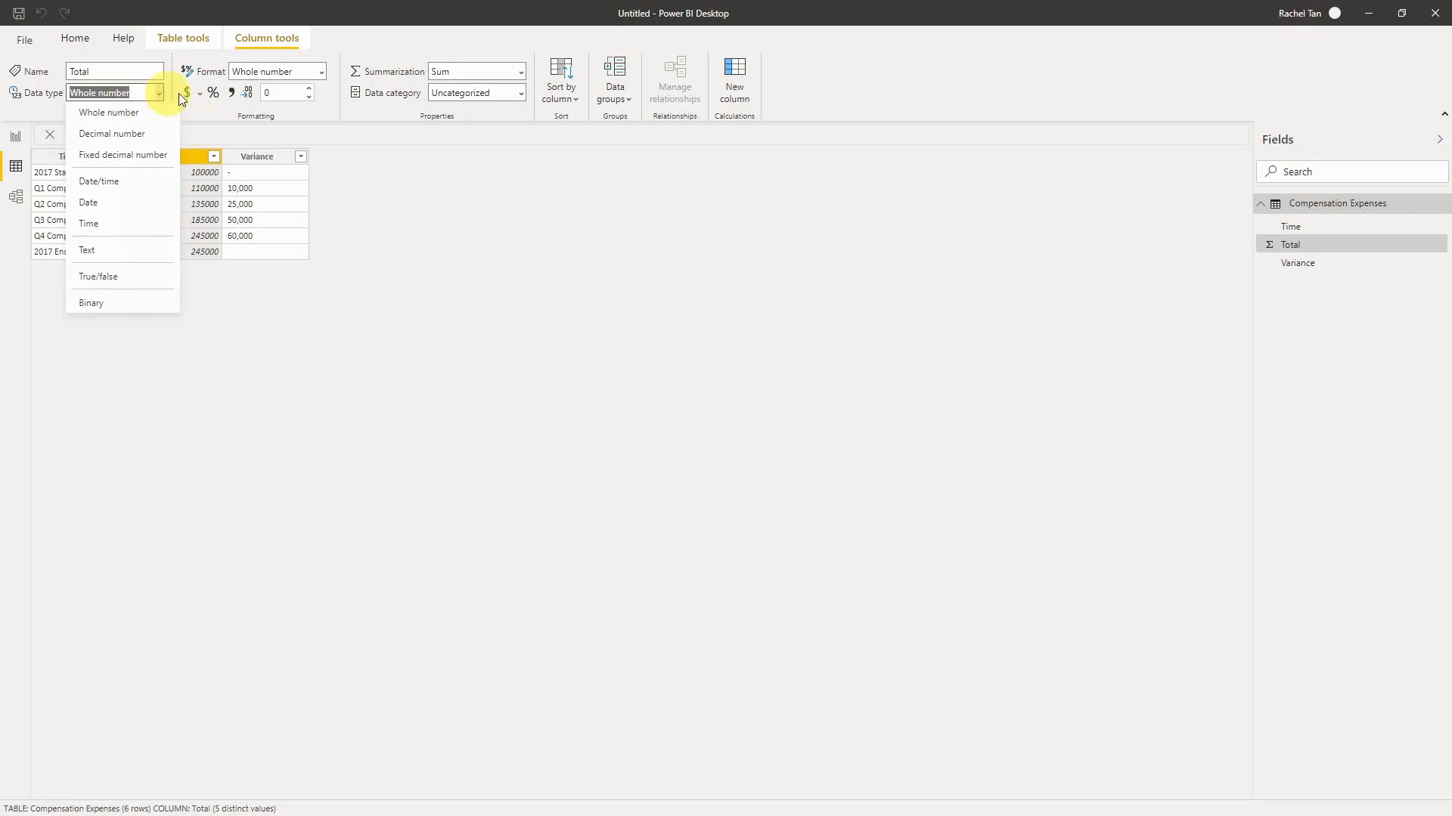
click(192, 112)
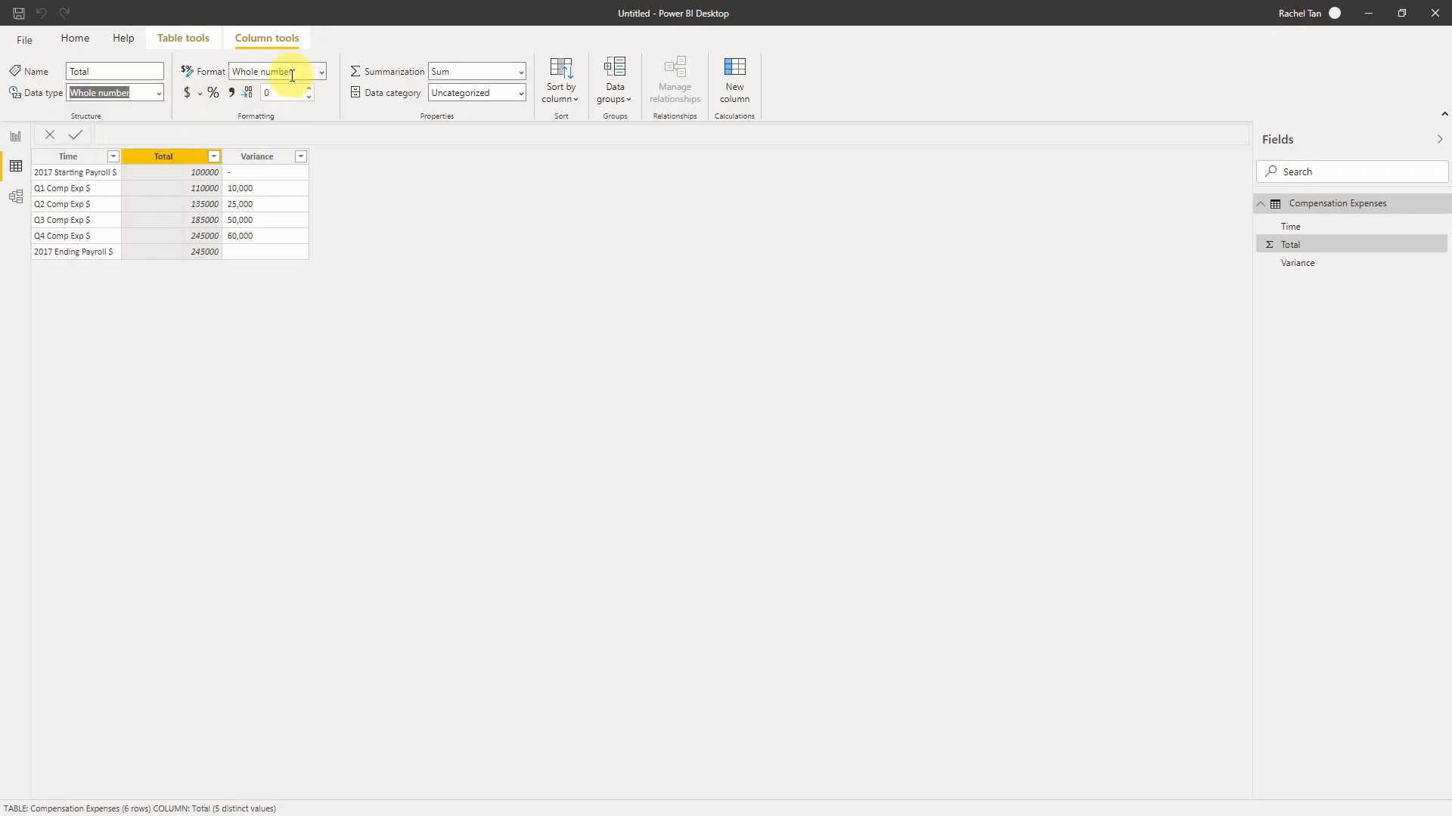
click(232, 92)
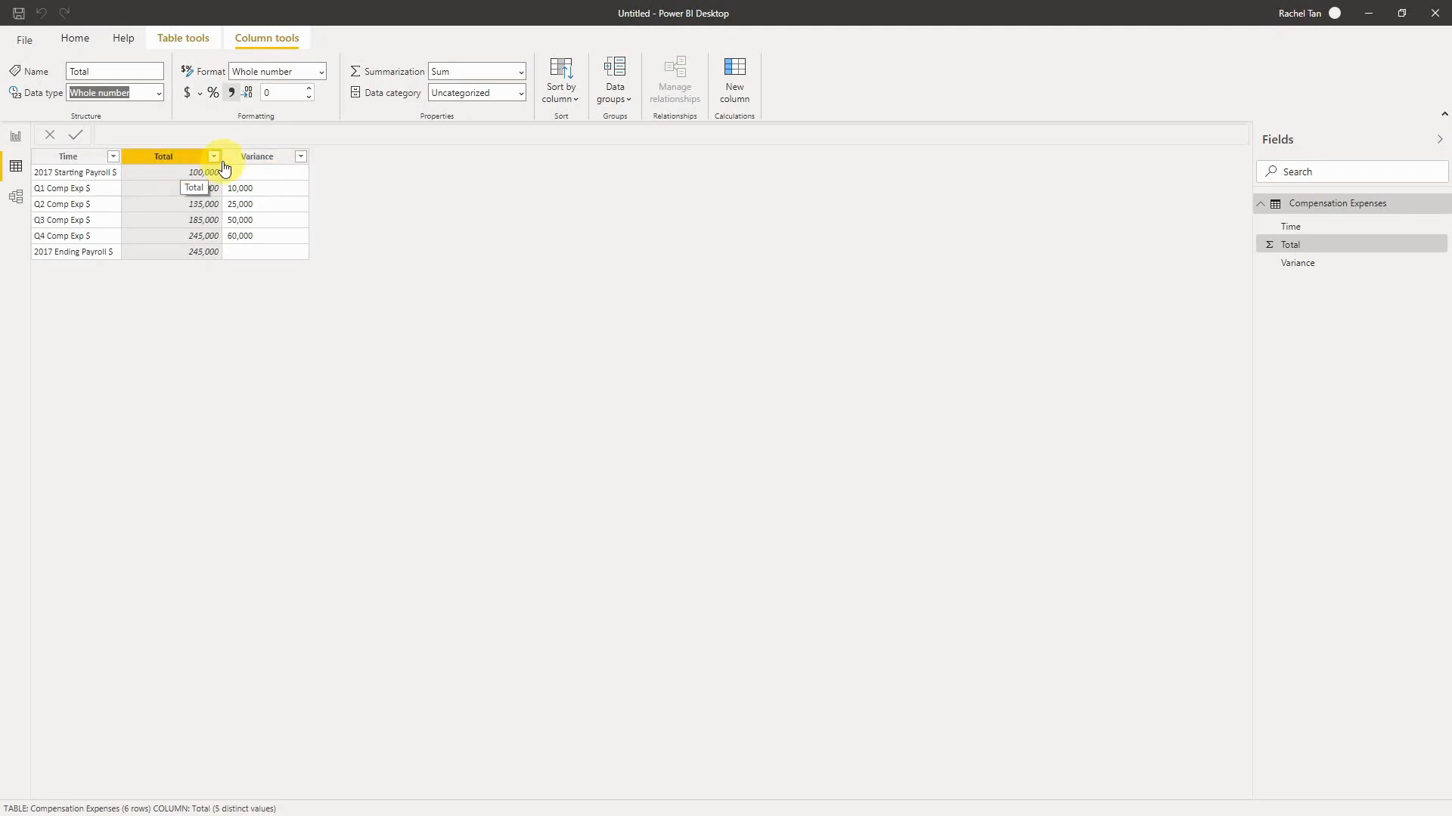
Try to change the Variance column's data type from Data view to Whole number
click(261, 161)
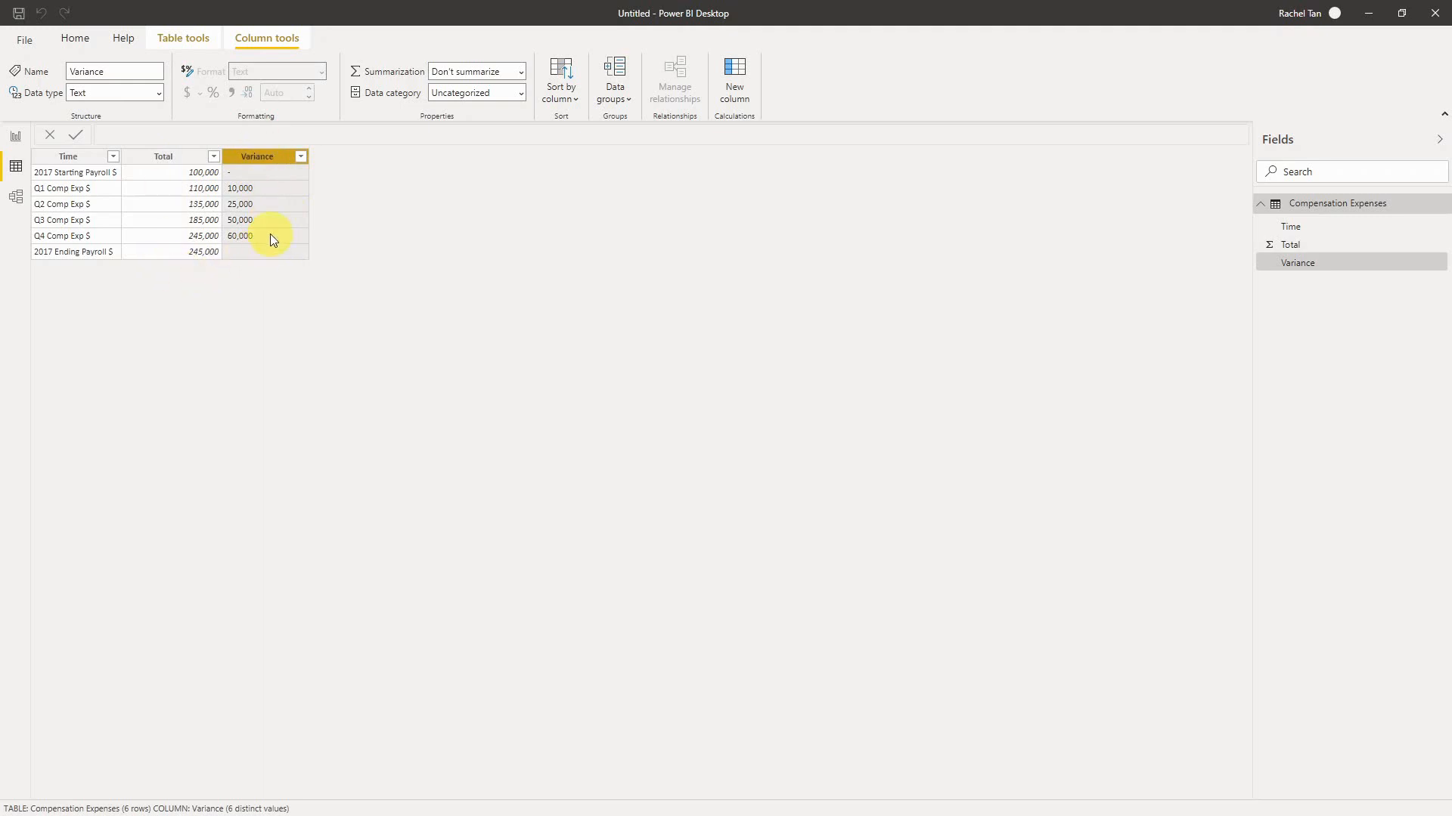
click(162, 97)
click(151, 111)
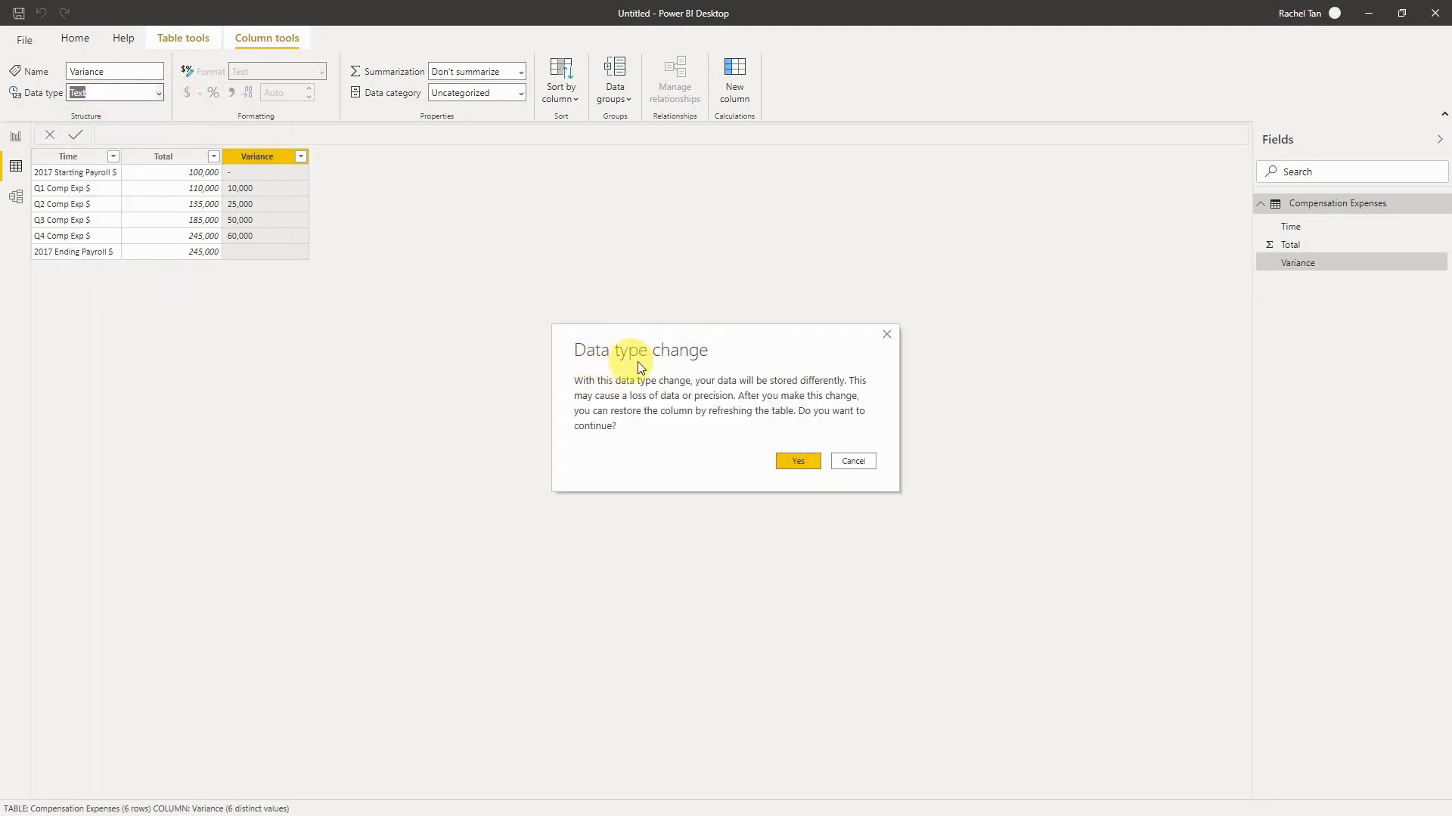
click(788, 461)
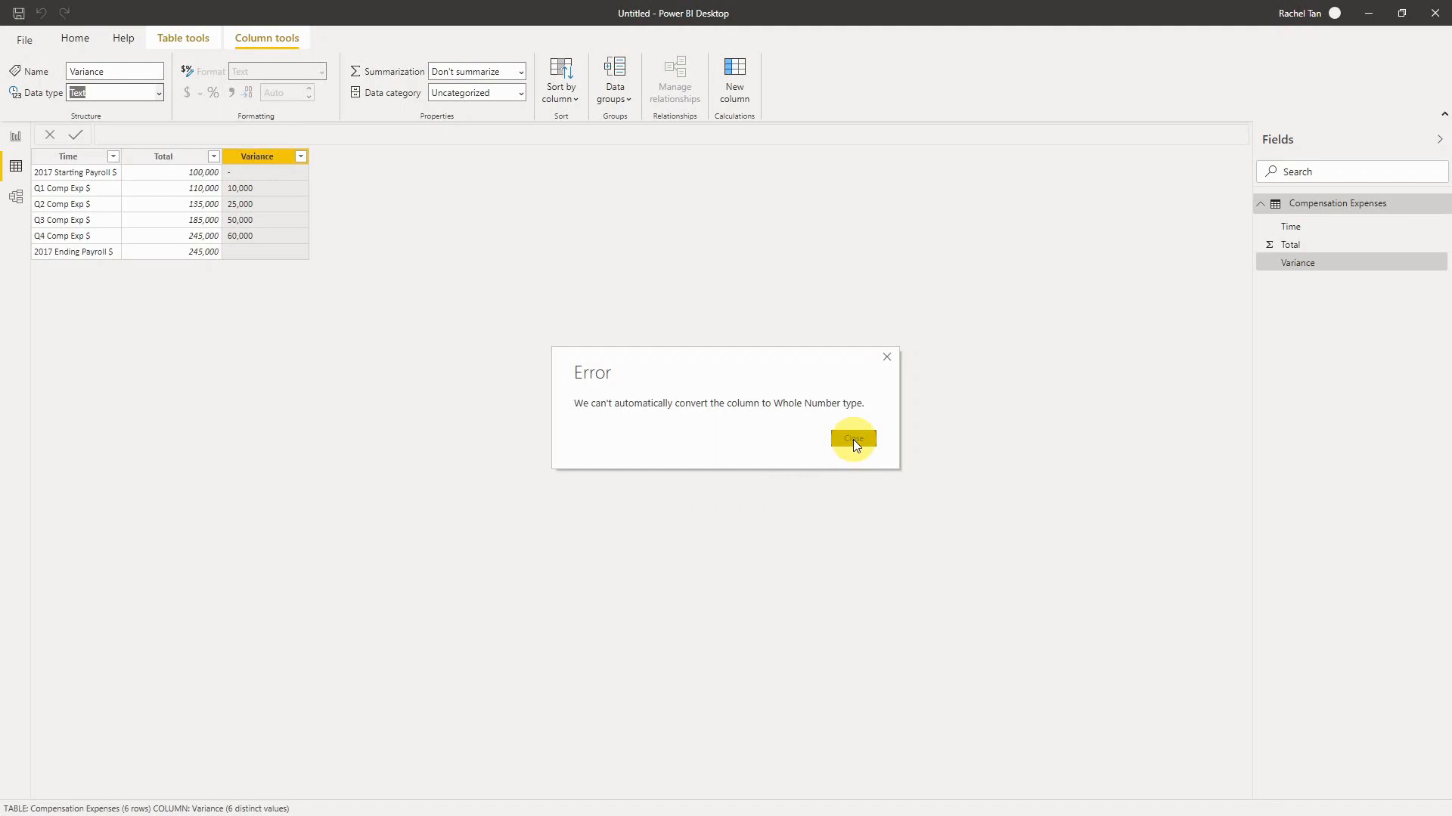
click(852, 439)
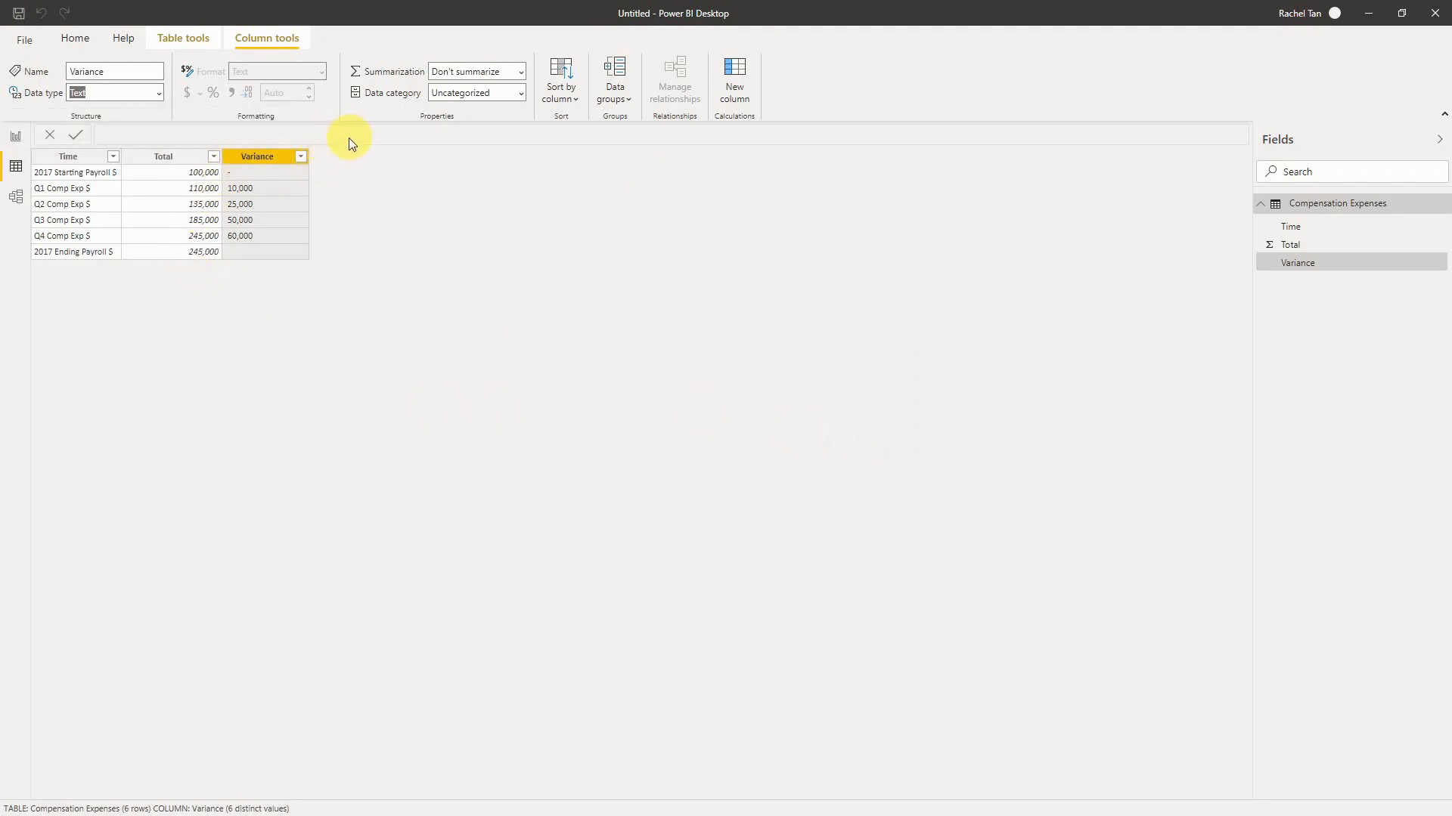
In the Power Query Editor, change the Variance column's type to Whole Number, adding the conversion as a new step
click(16, 141)
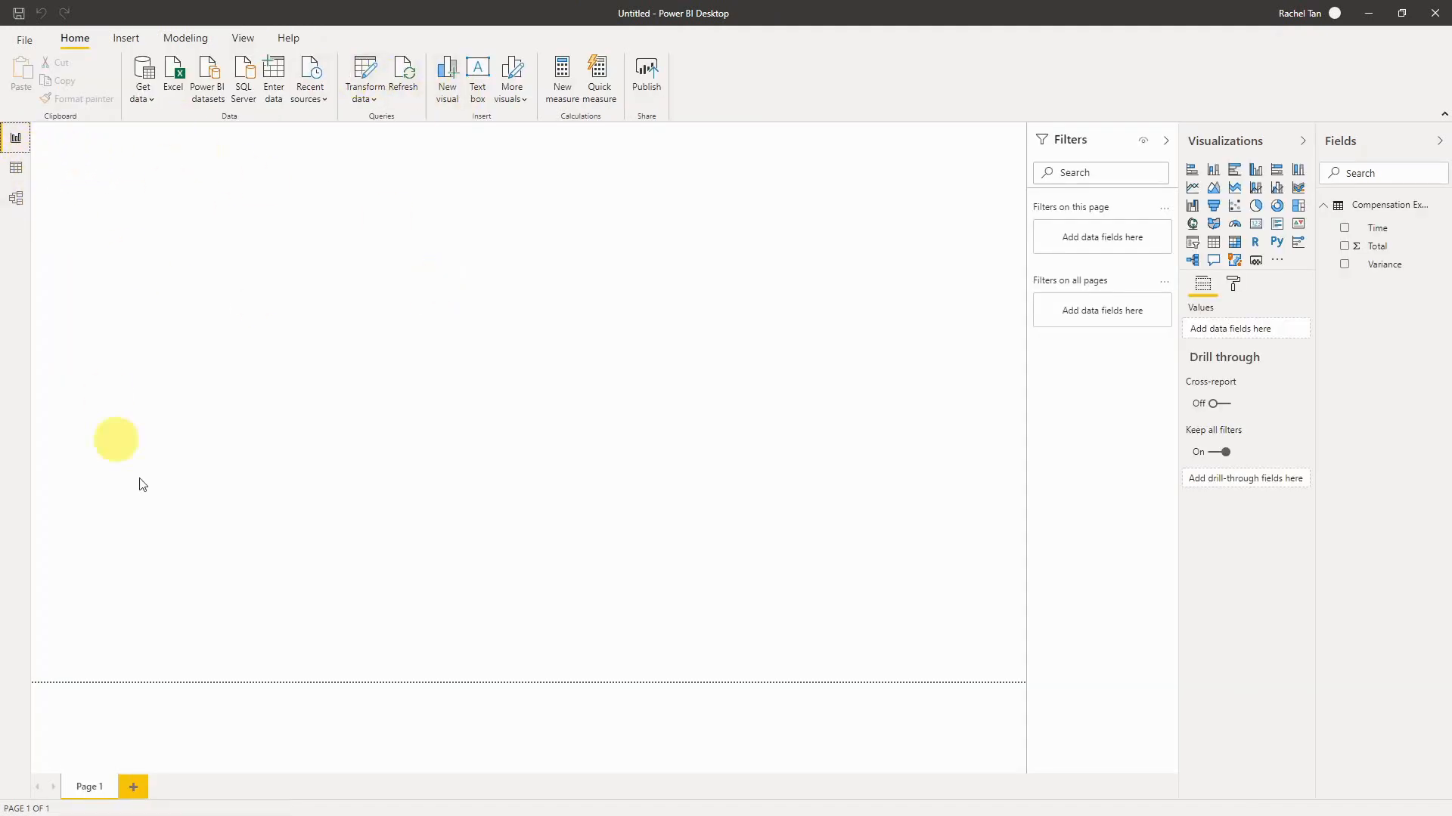
click(361, 71)
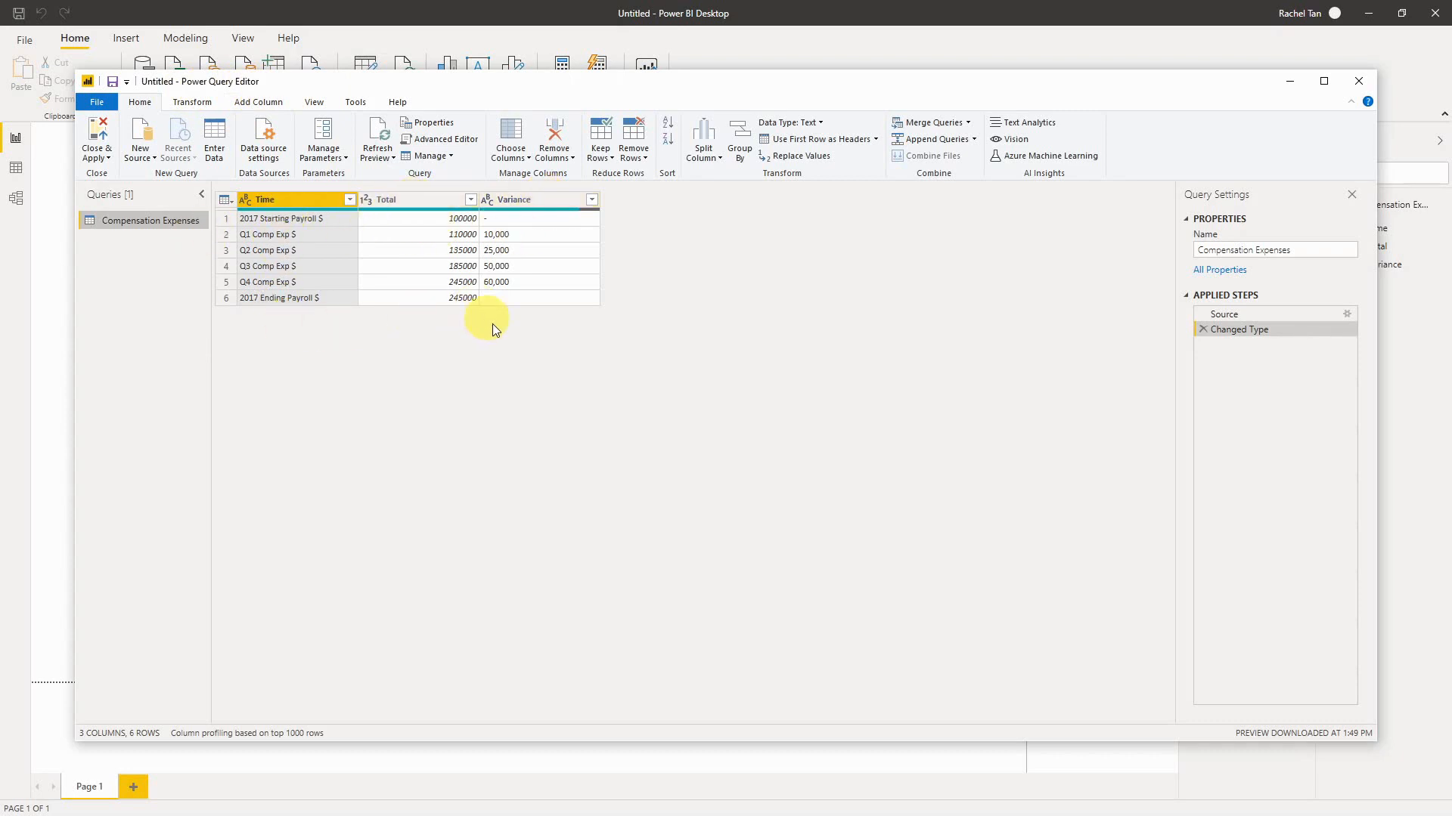
click(411, 199)
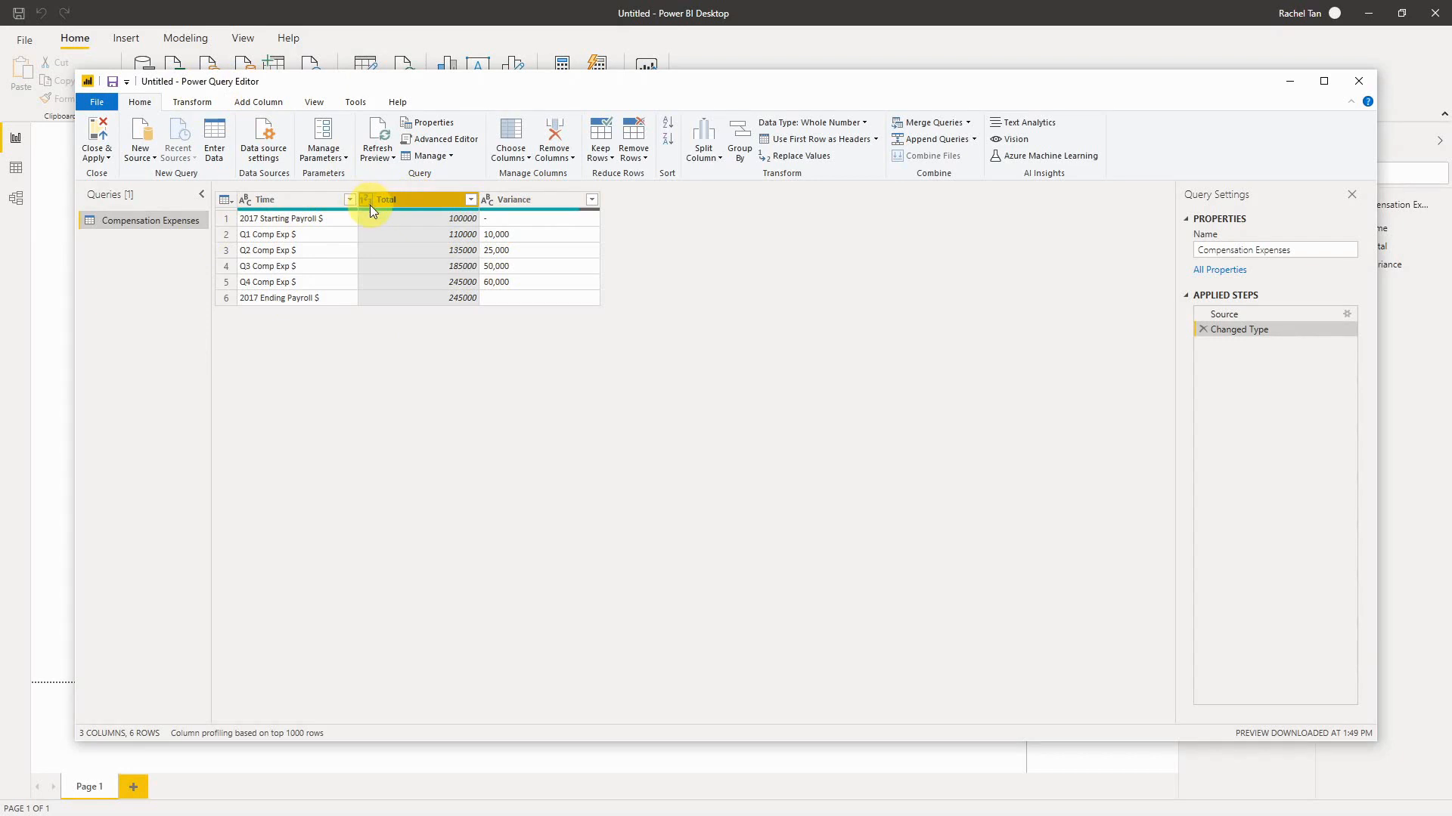
click(547, 201)
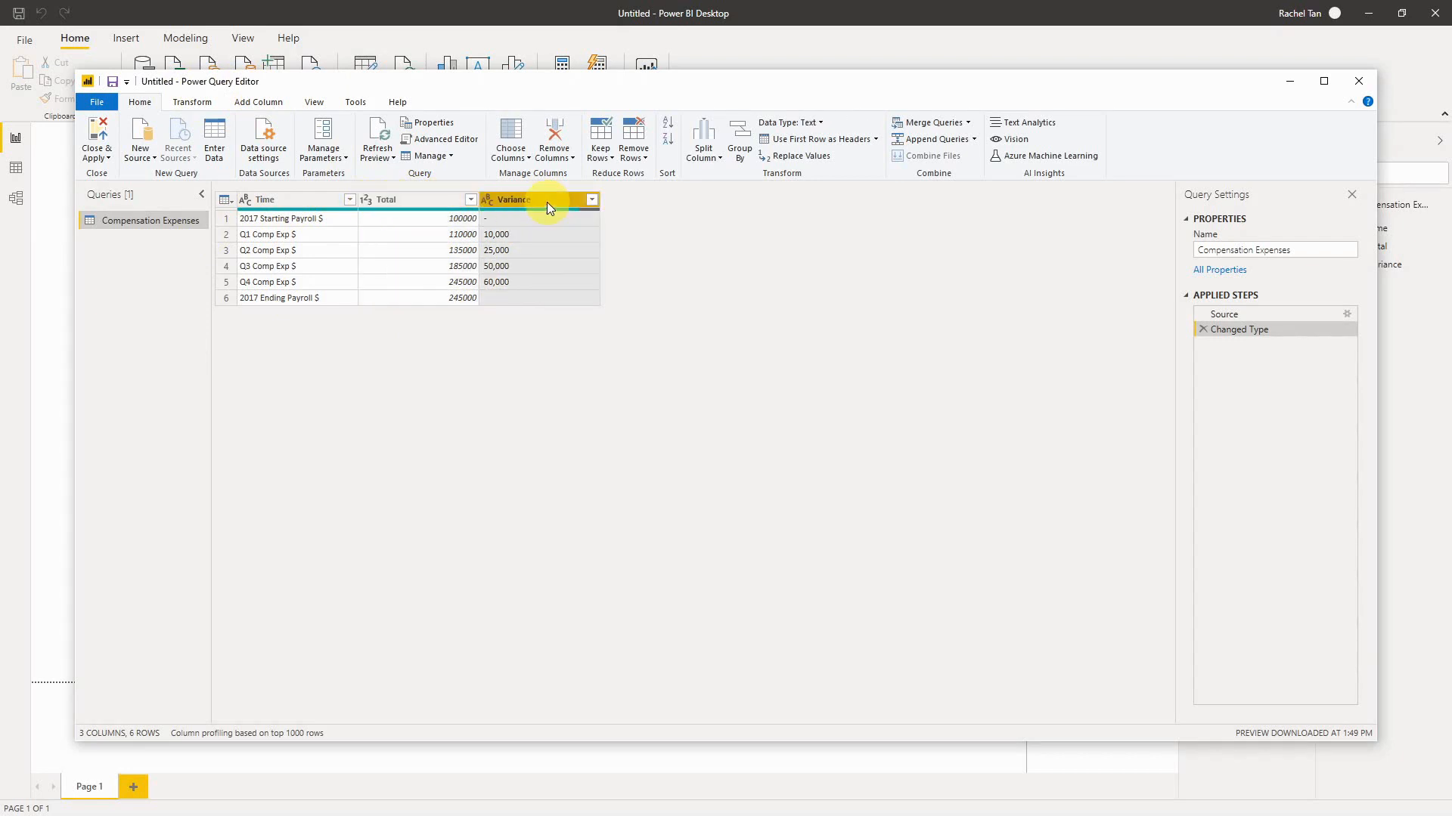
right_click(507, 201)
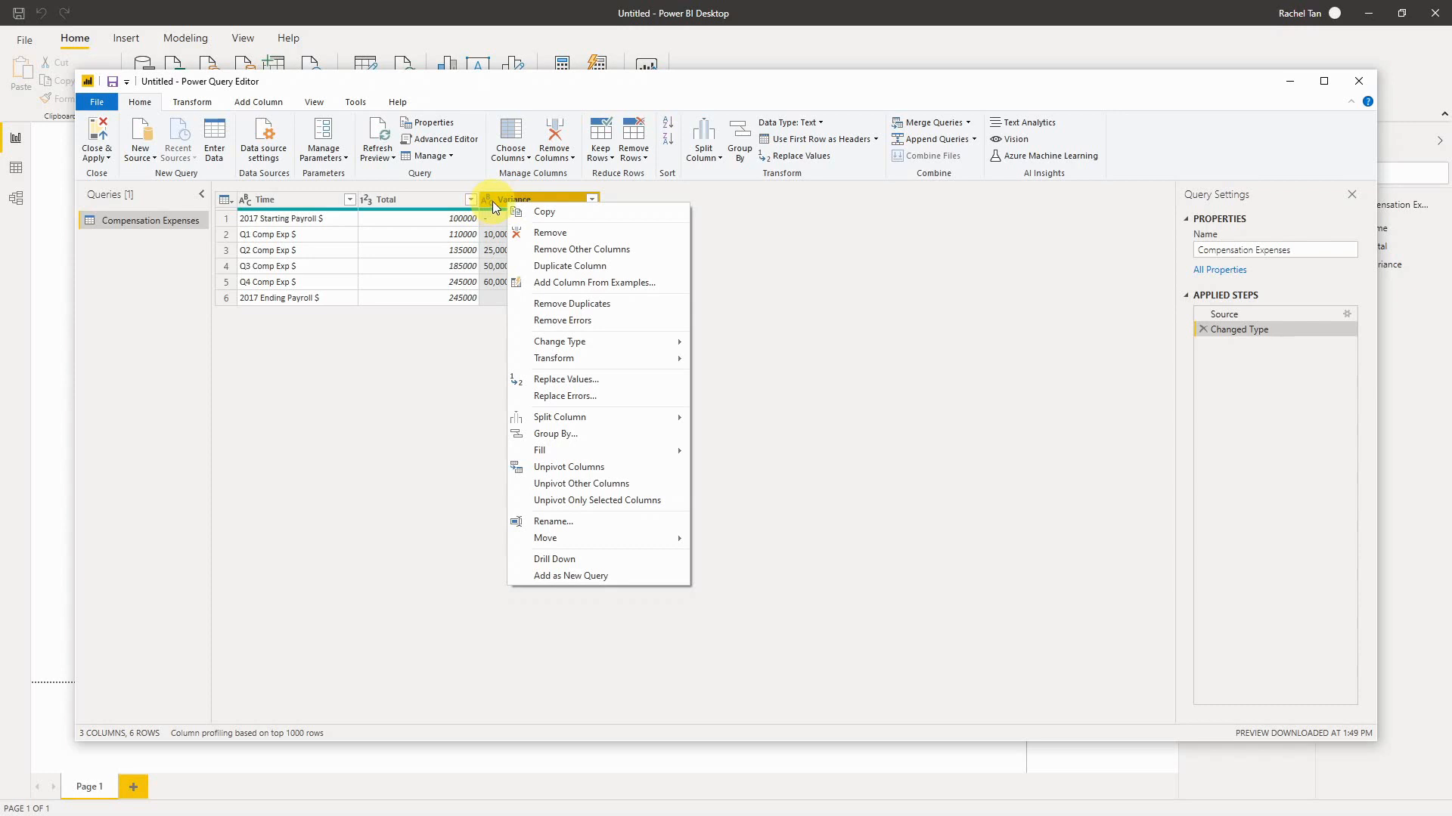
mouse_move(582, 342)
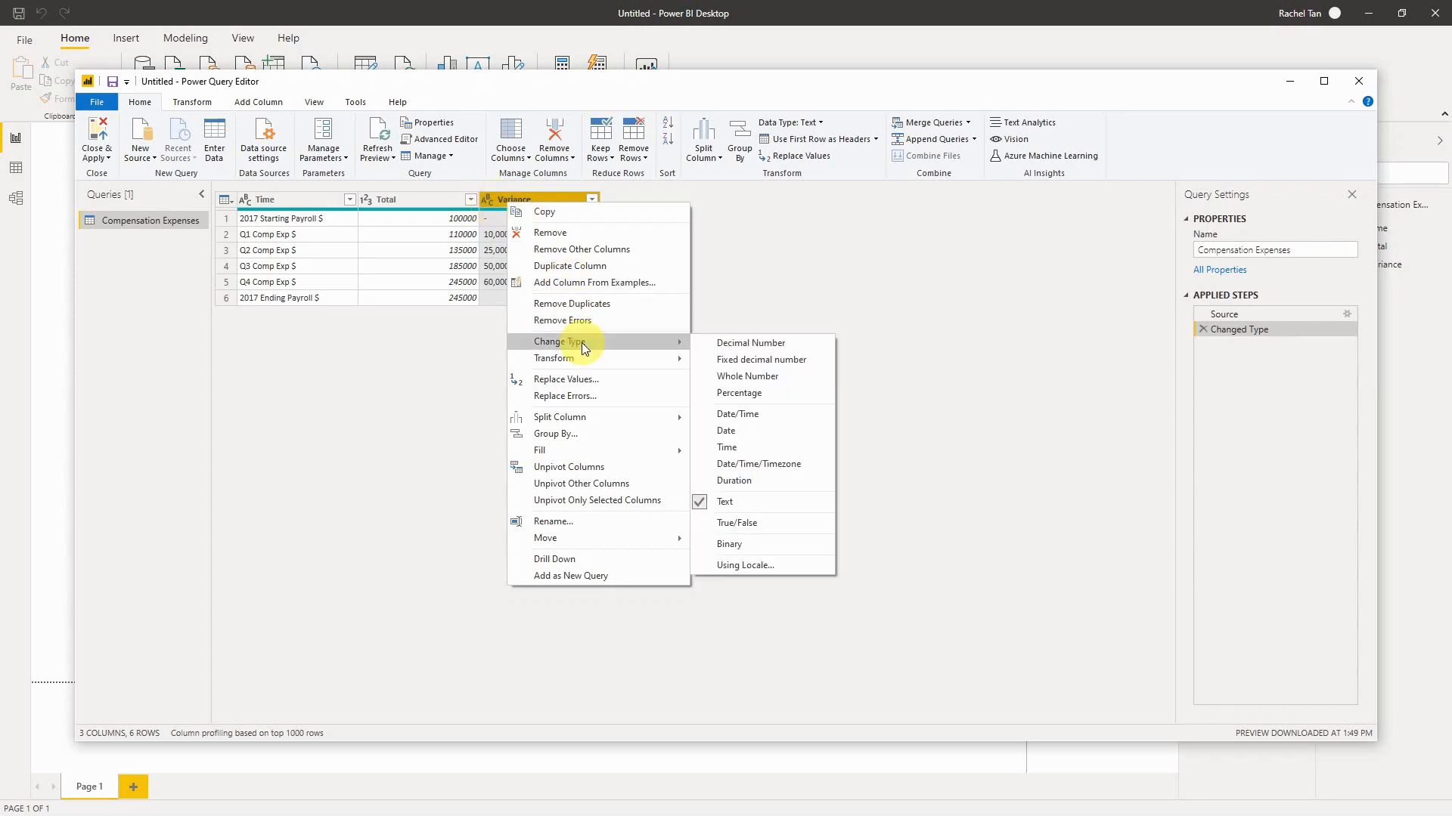
click(753, 378)
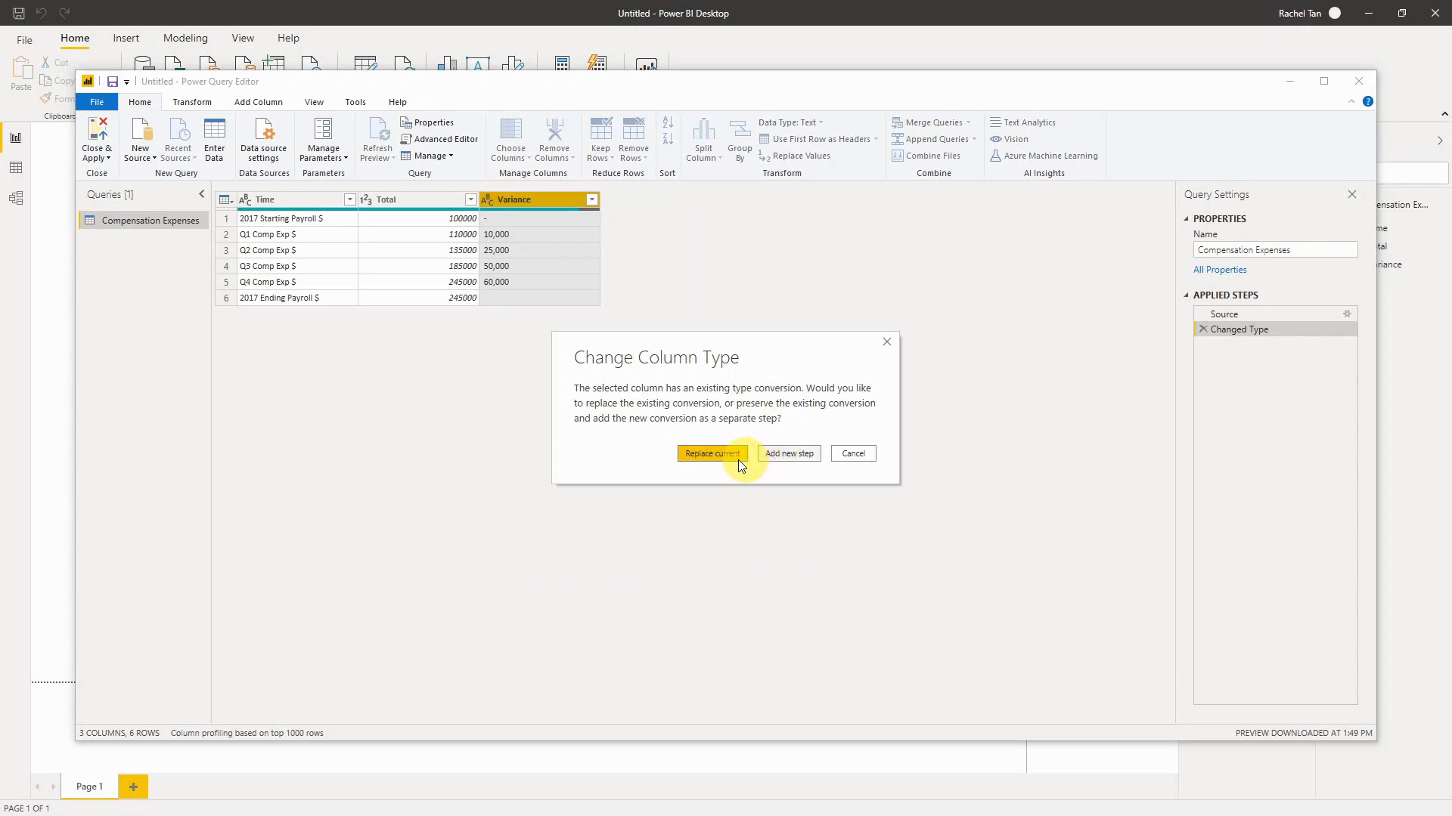
click(770, 457)
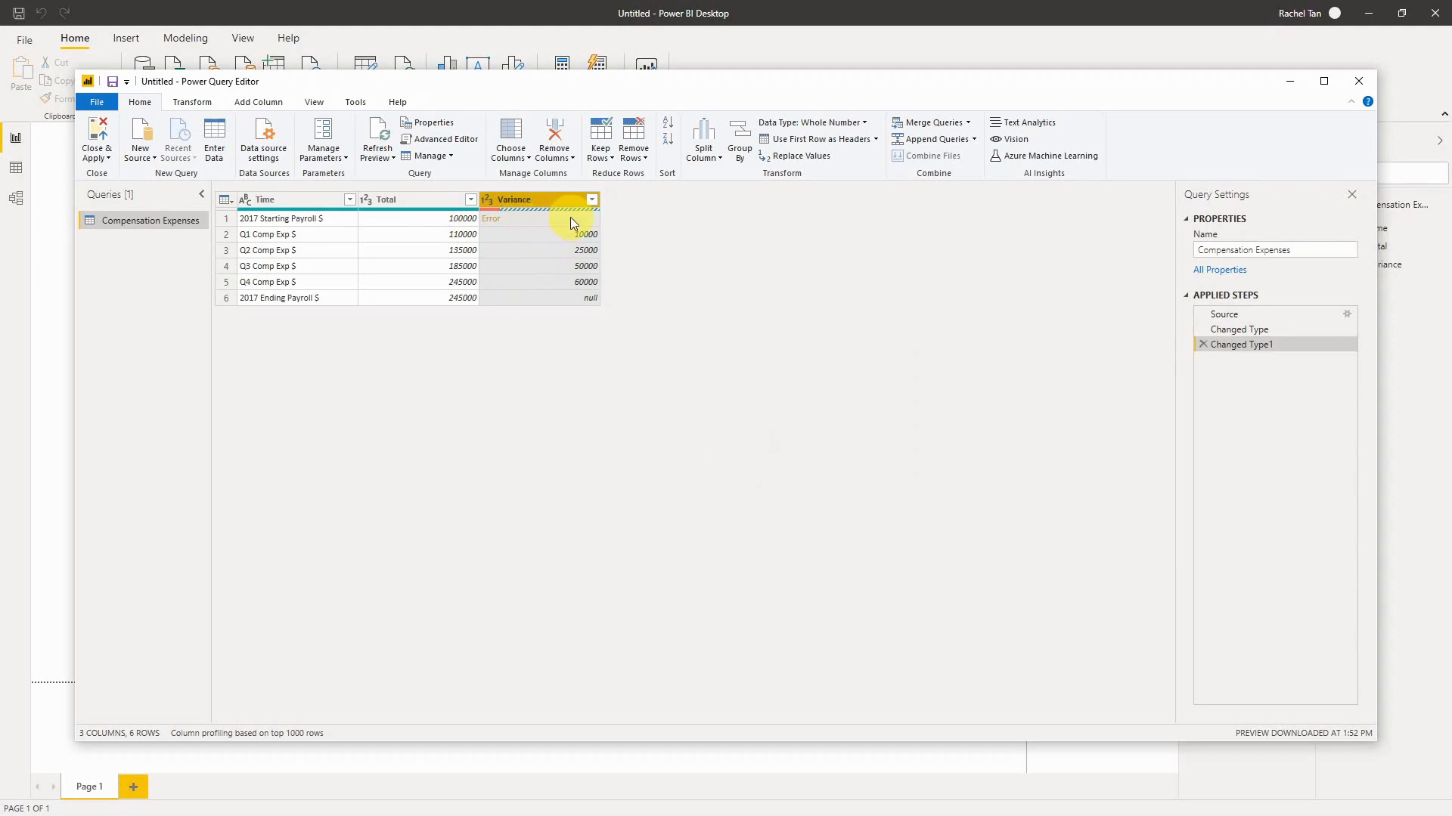
Close the query editor applying its changes, and display the Variance column's values with thousands separators in Data view
click(102, 138)
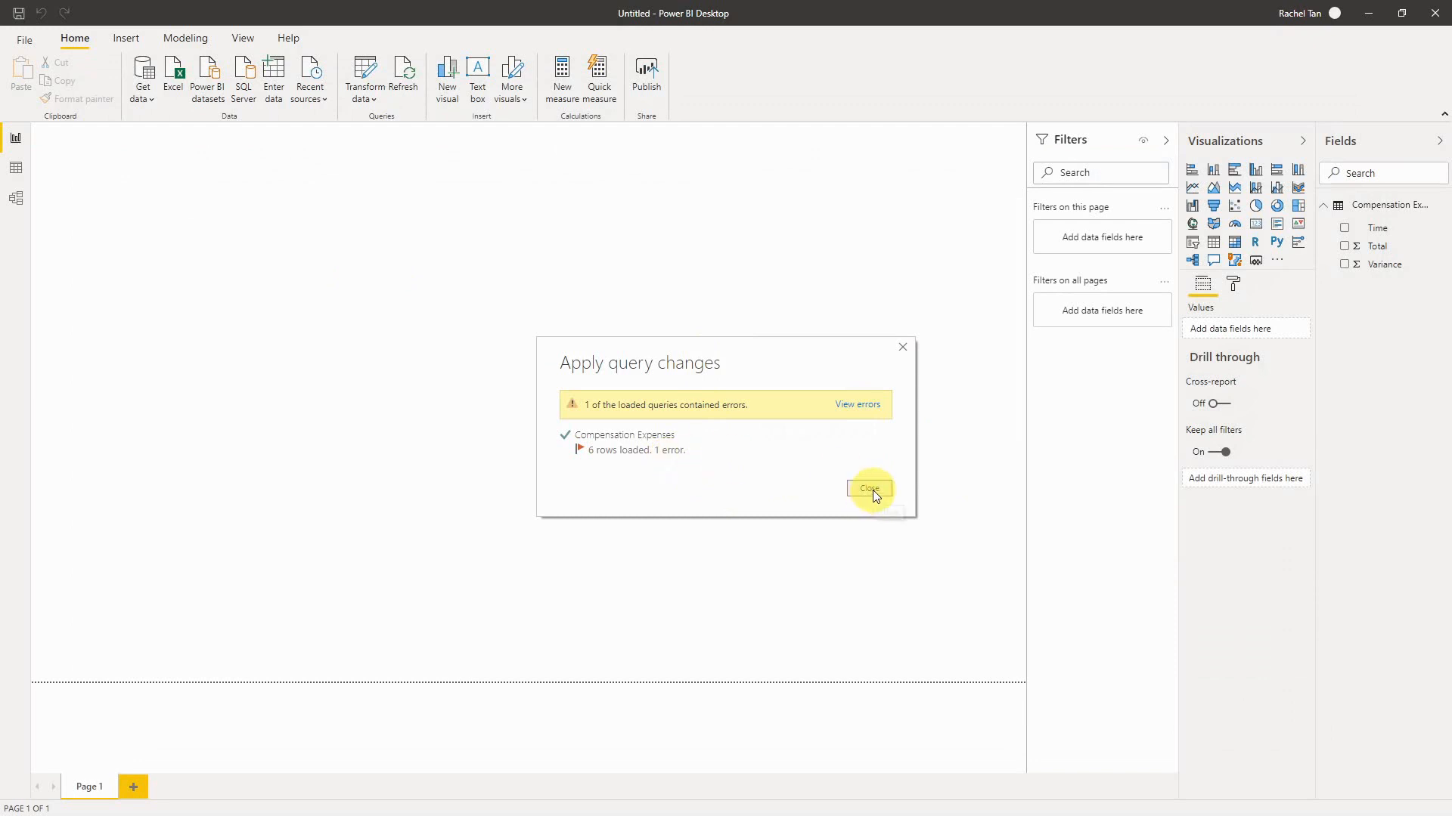
click(870, 489)
click(16, 170)
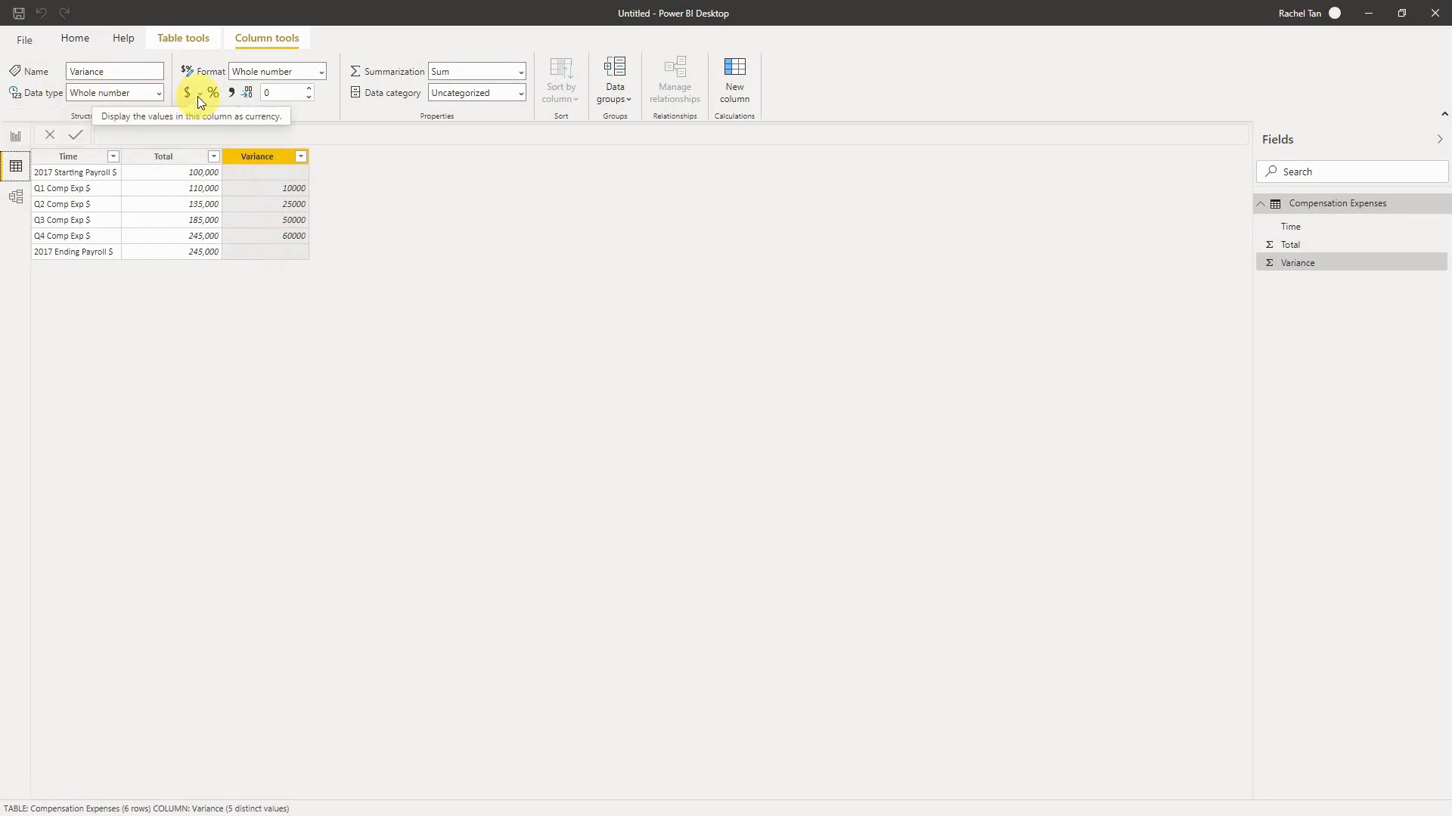
click(232, 92)
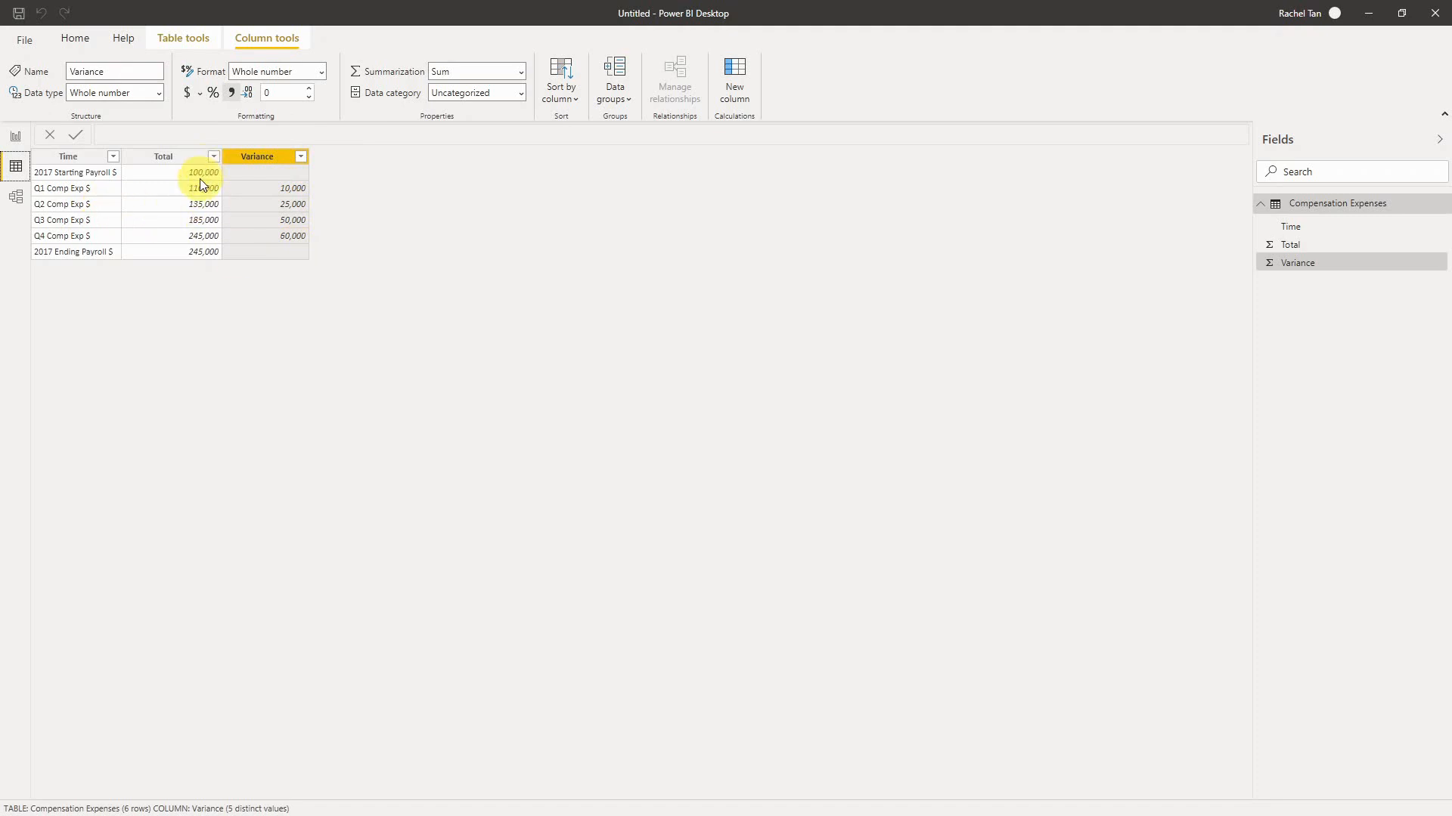
Add a waterfall chart to the report page with Time as its category and Variance as its values
click(16, 139)
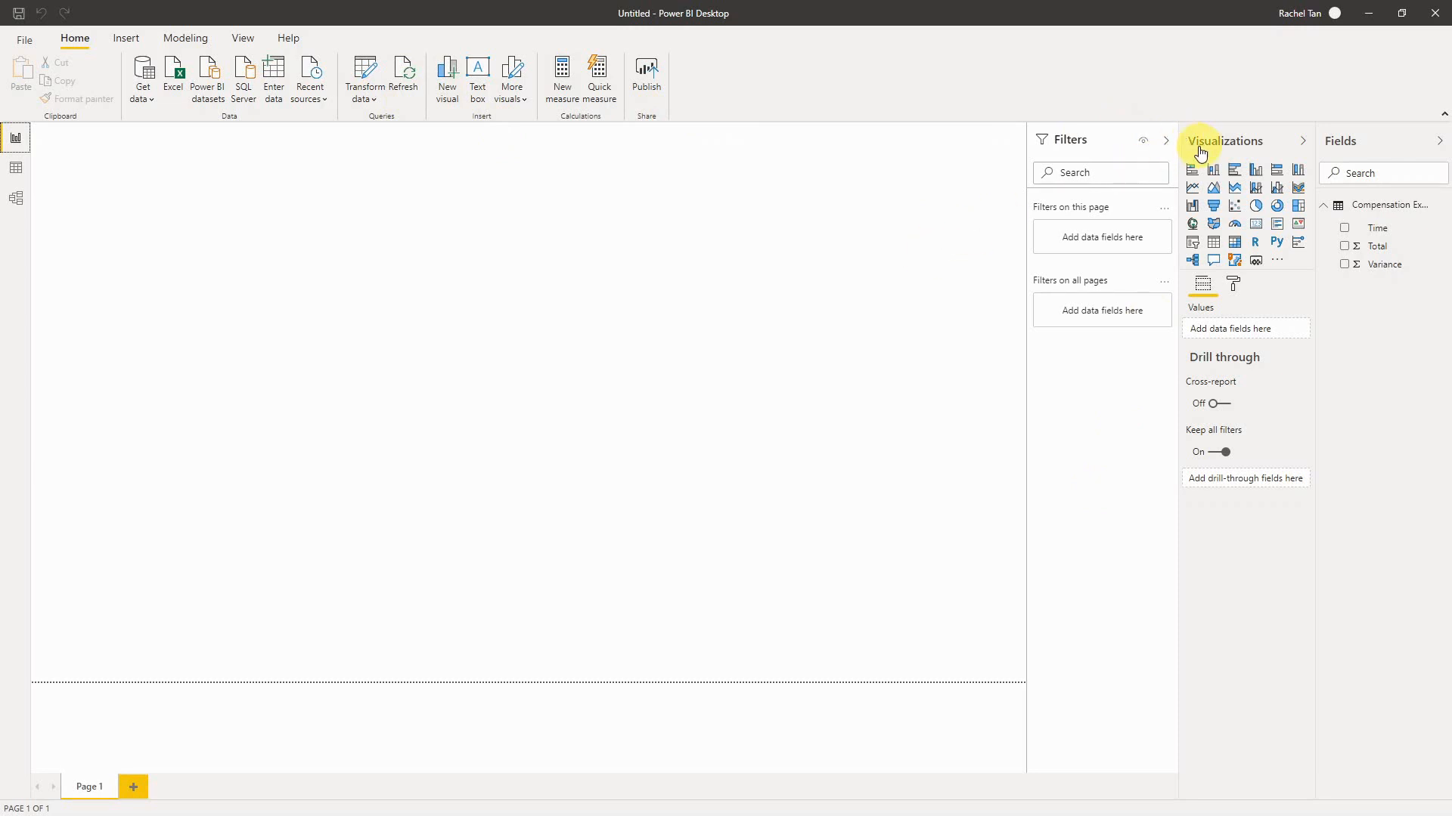
click(1193, 209)
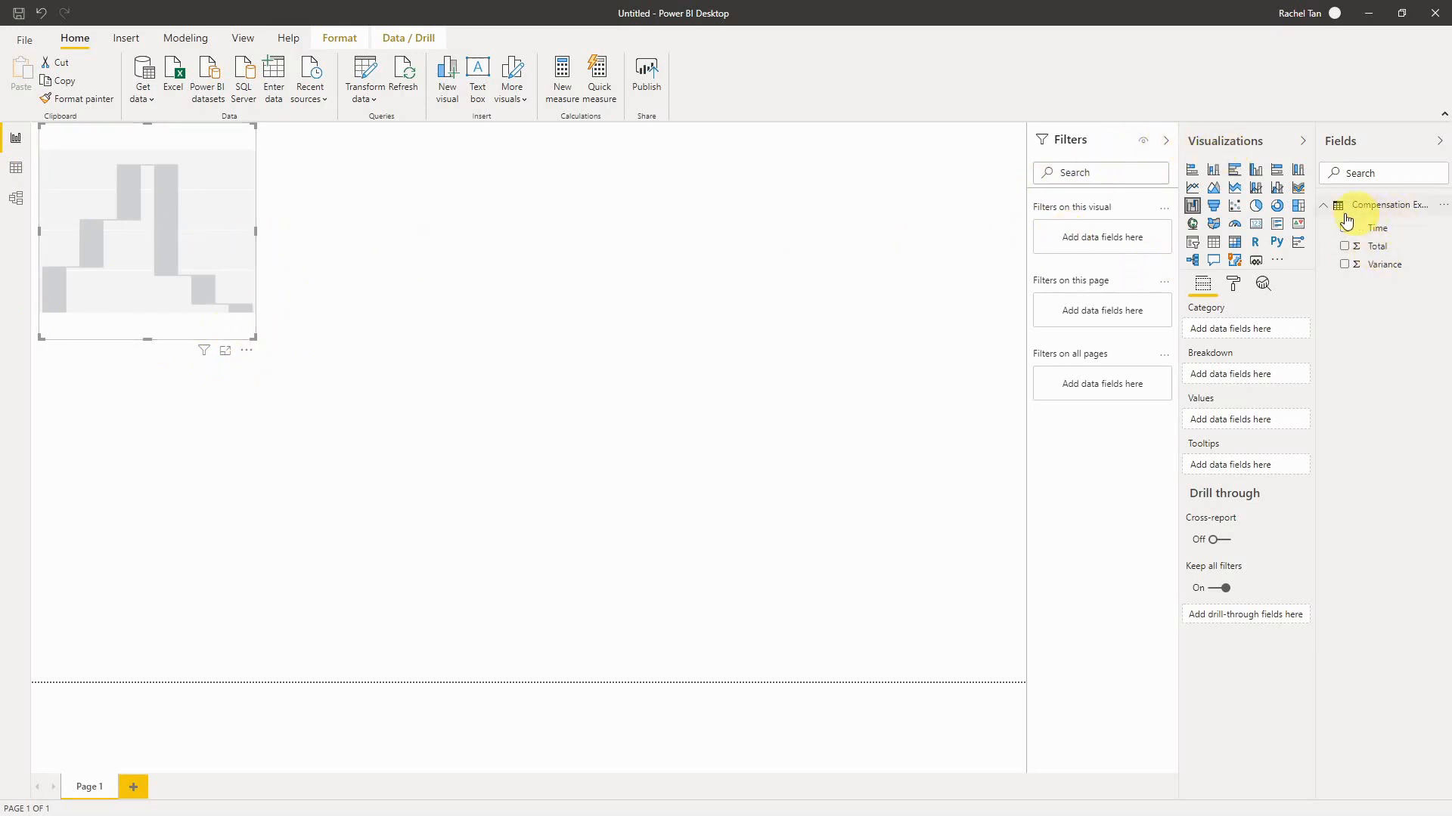
drag(1317, 219, 1248, 223)
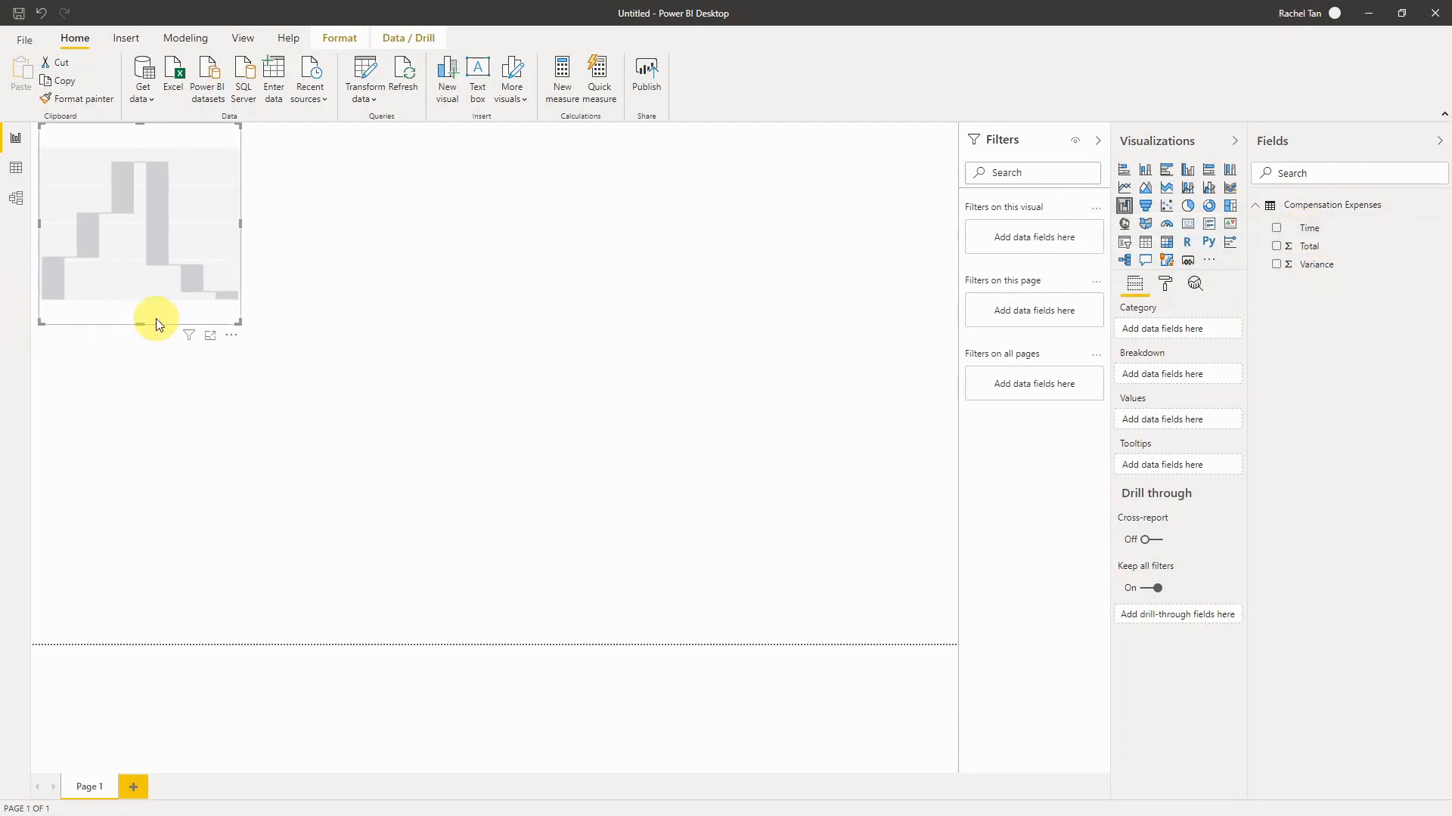
drag(1310, 236, 1164, 334)
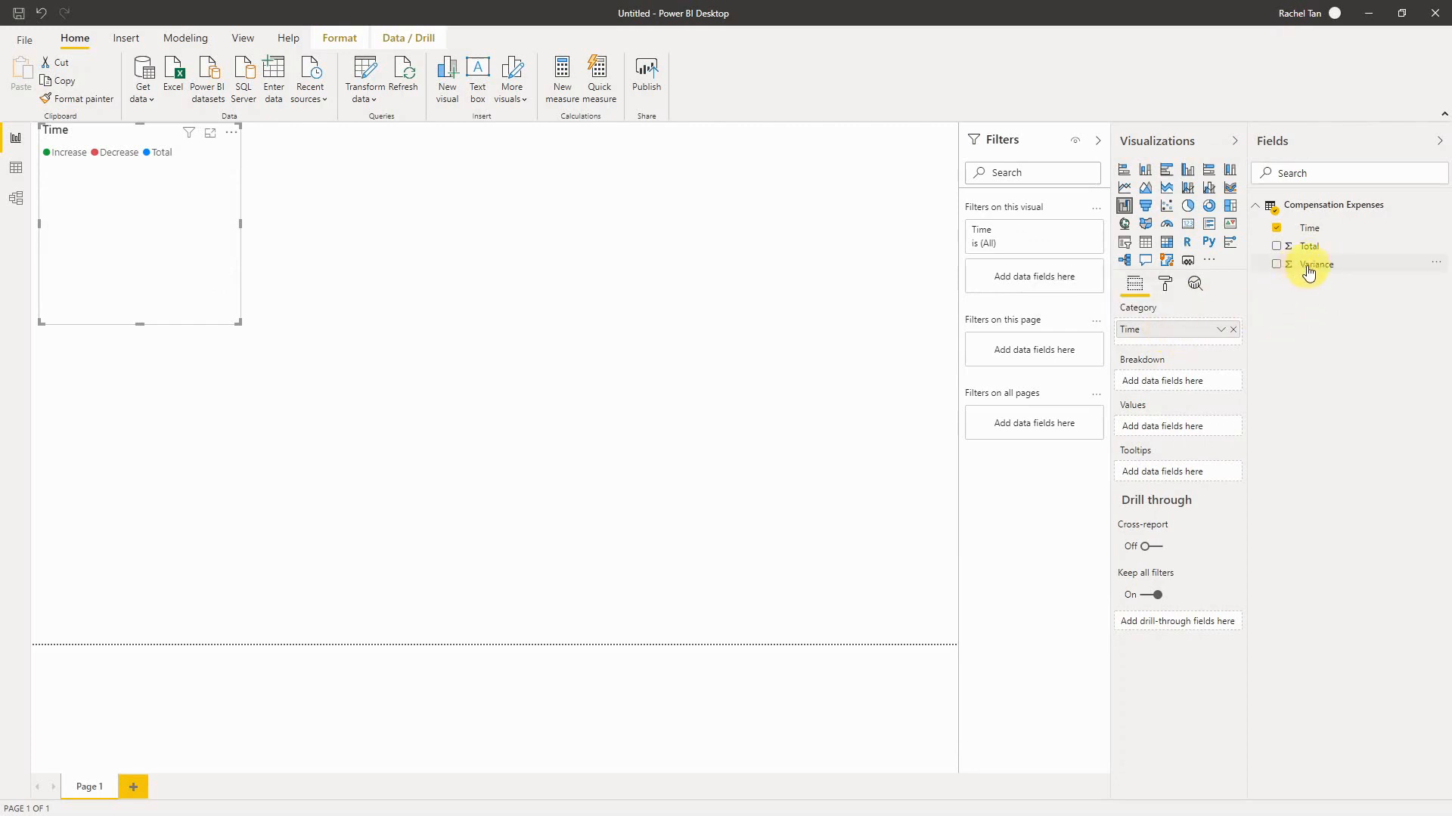
drag(1310, 271, 1194, 433)
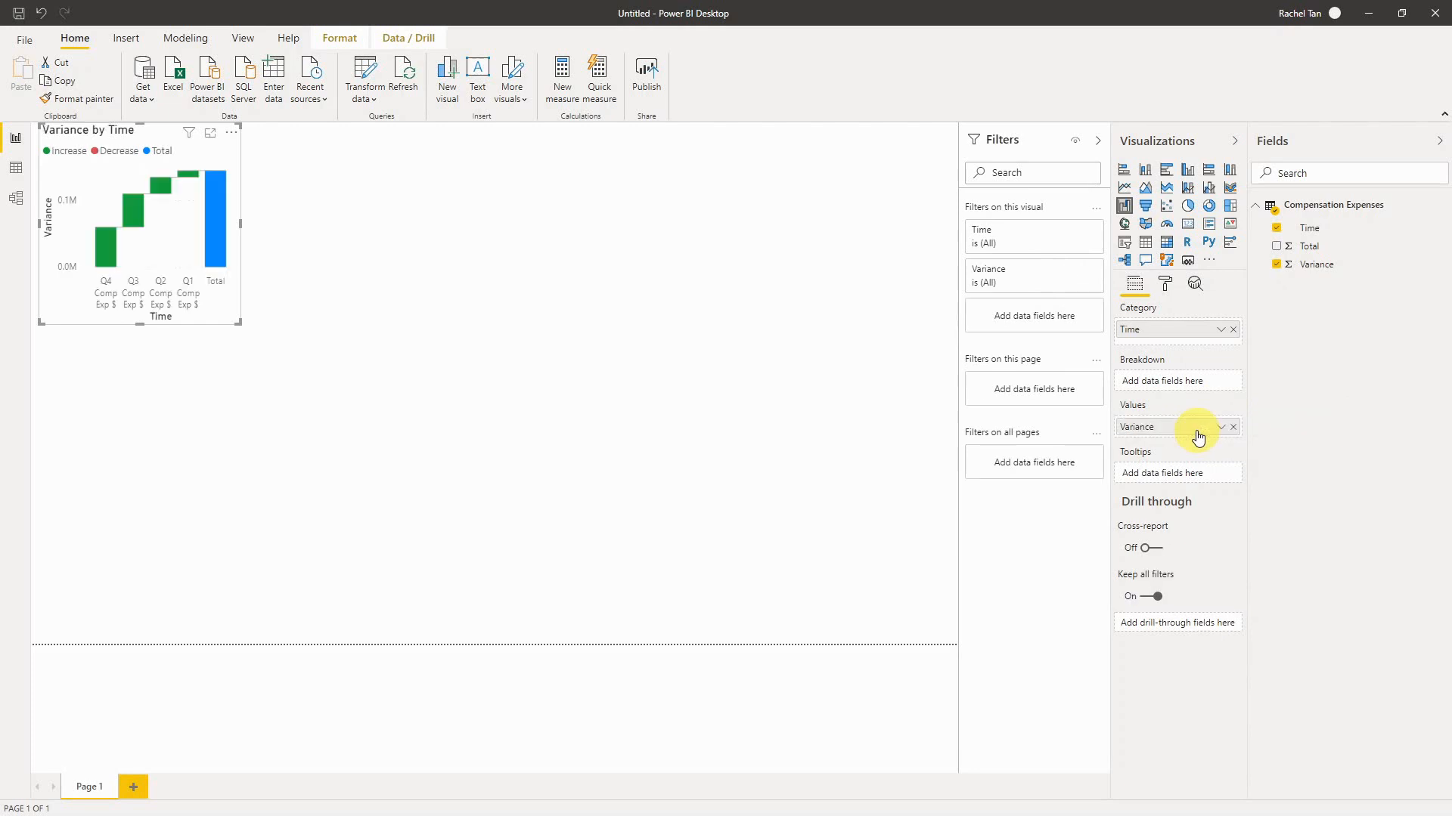
Enlarge the waterfall chart and reposition it so it fills most of the report page
drag(240, 324, 554, 431)
drag(550, 154, 715, 247)
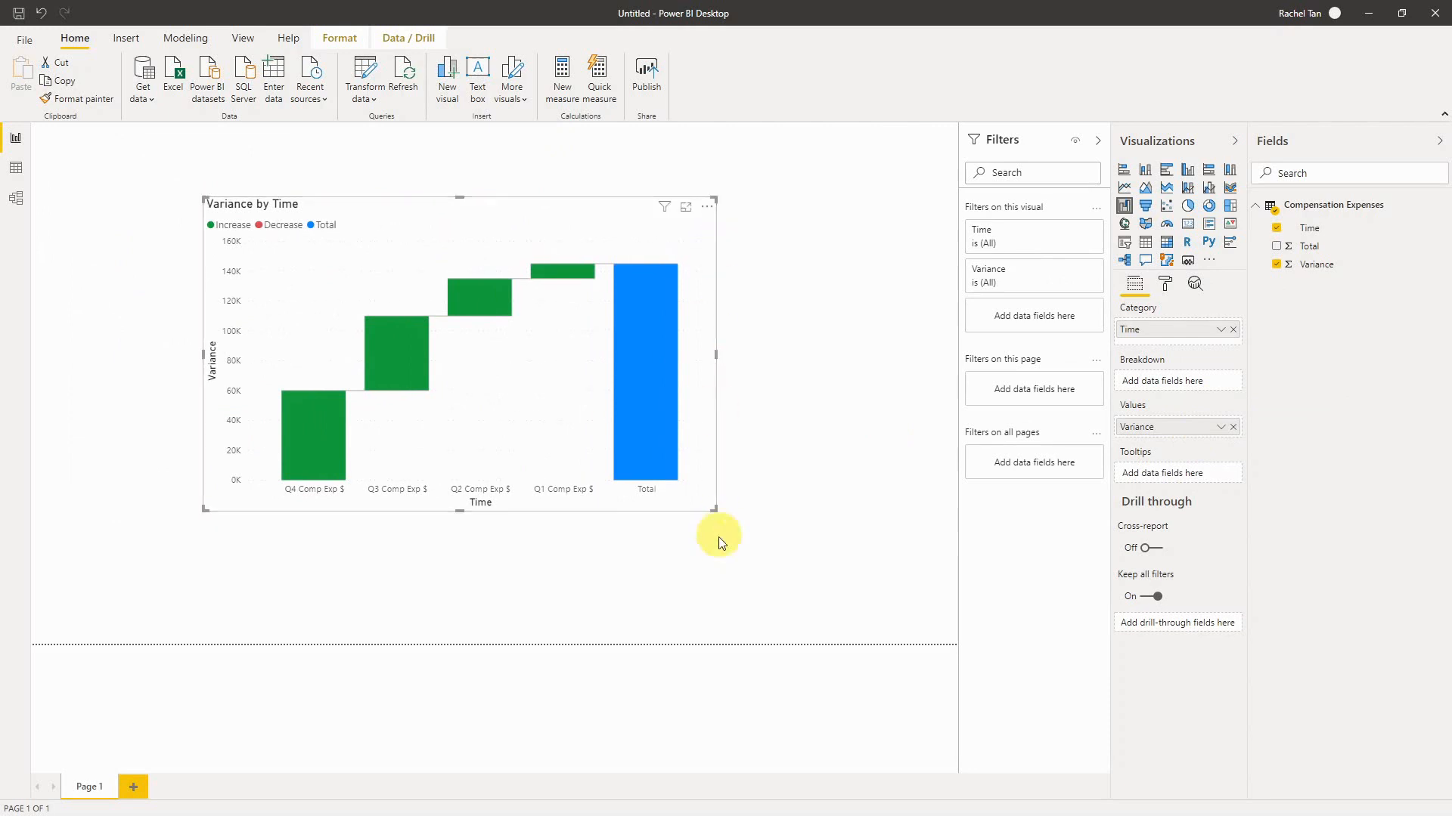
drag(714, 508, 851, 590)
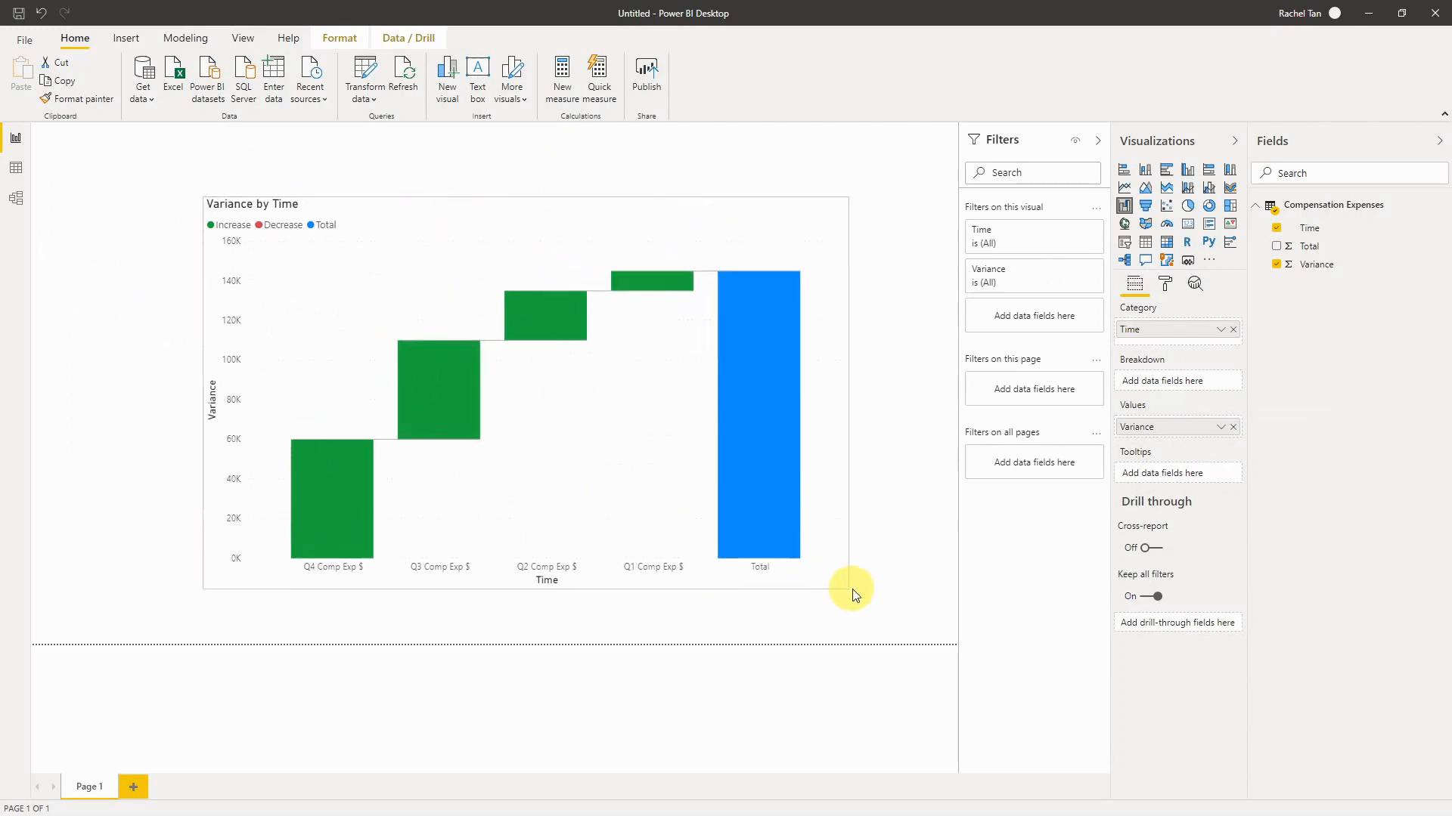
drag(852, 234, 770, 238)
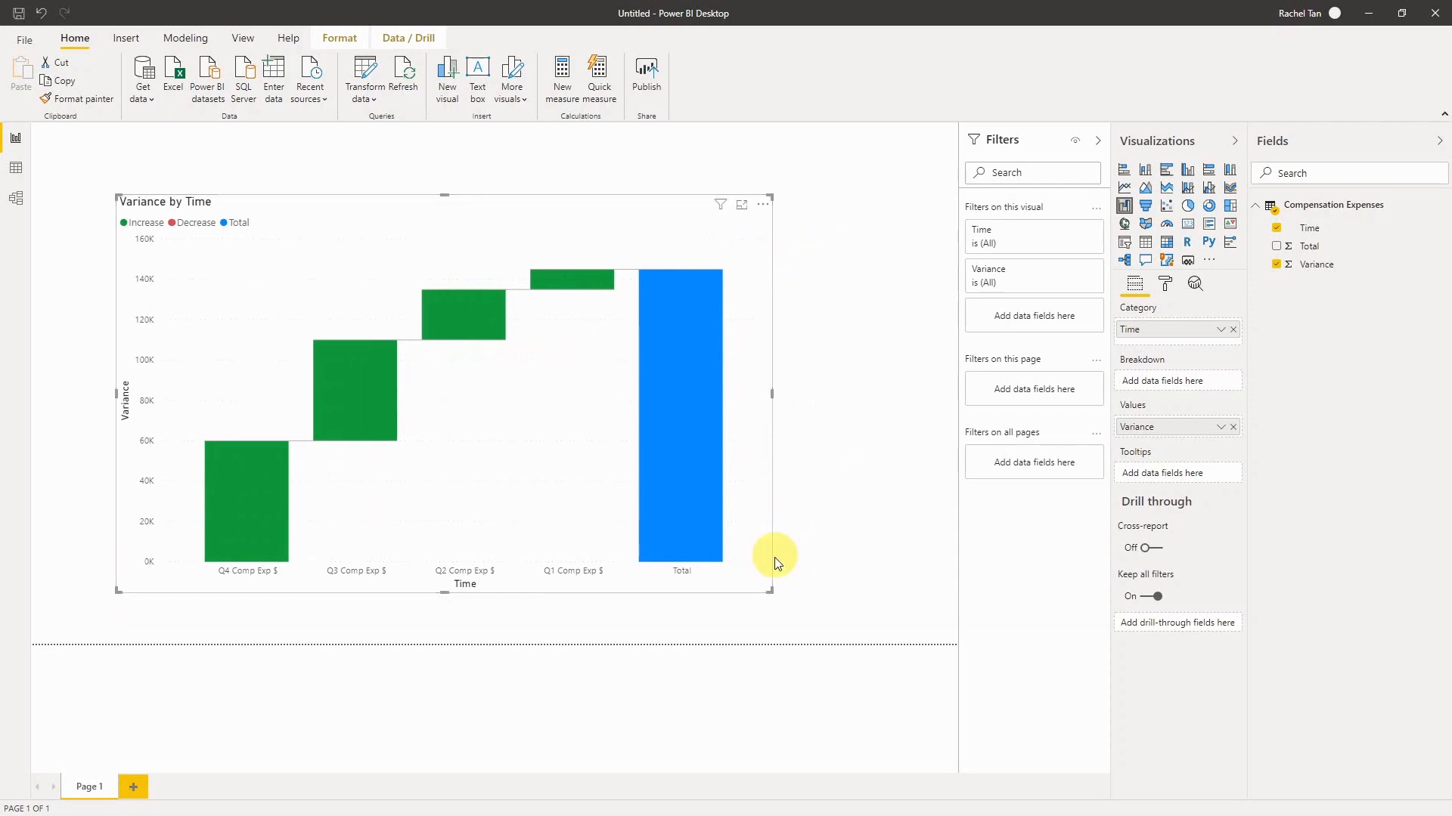
drag(777, 592, 828, 596)
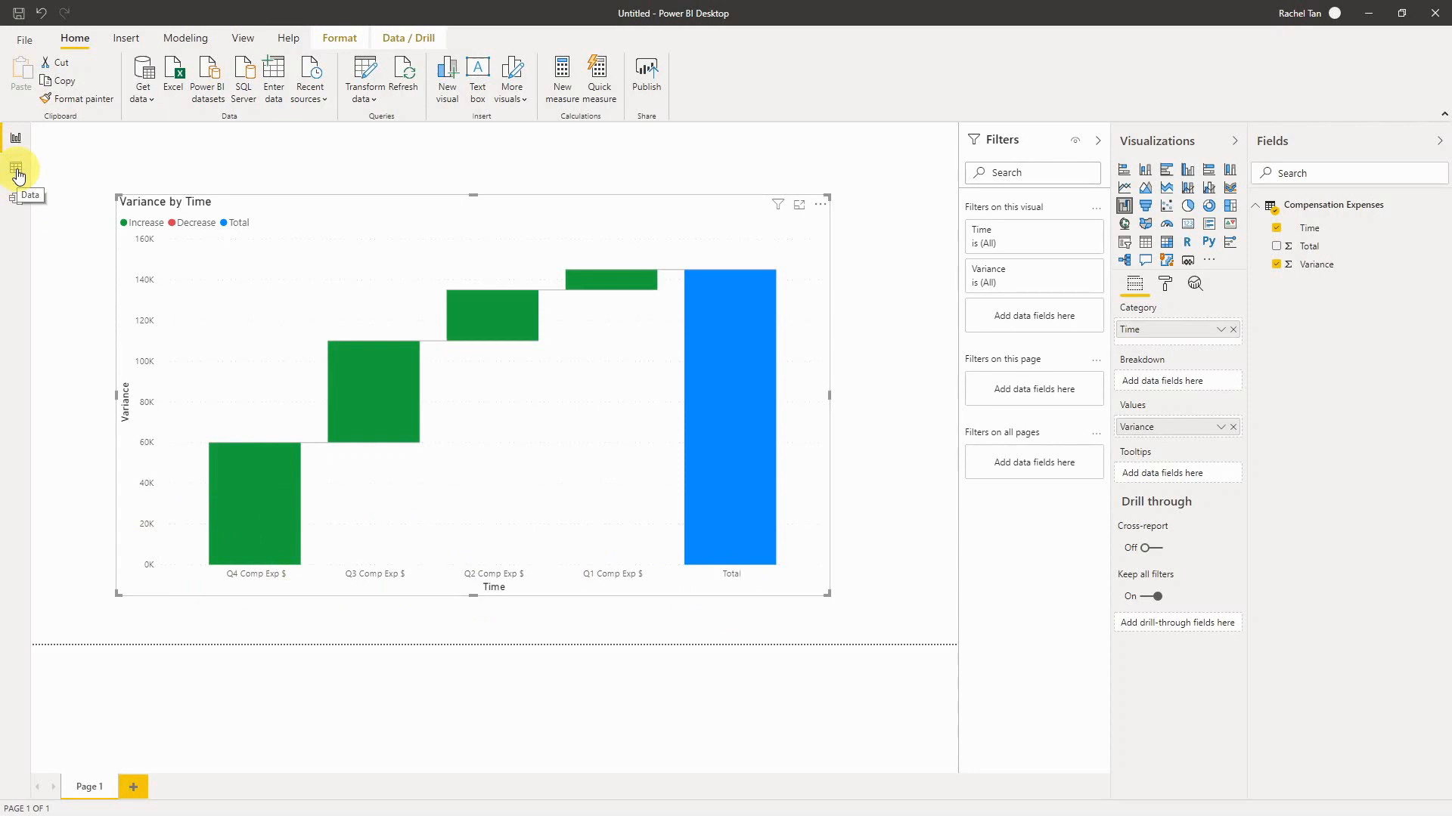
In the Power Query Editor, edit the source table so the 2017 Starting Payroll $ row has a Variance of 100000, removing any stray extra column
click(366, 71)
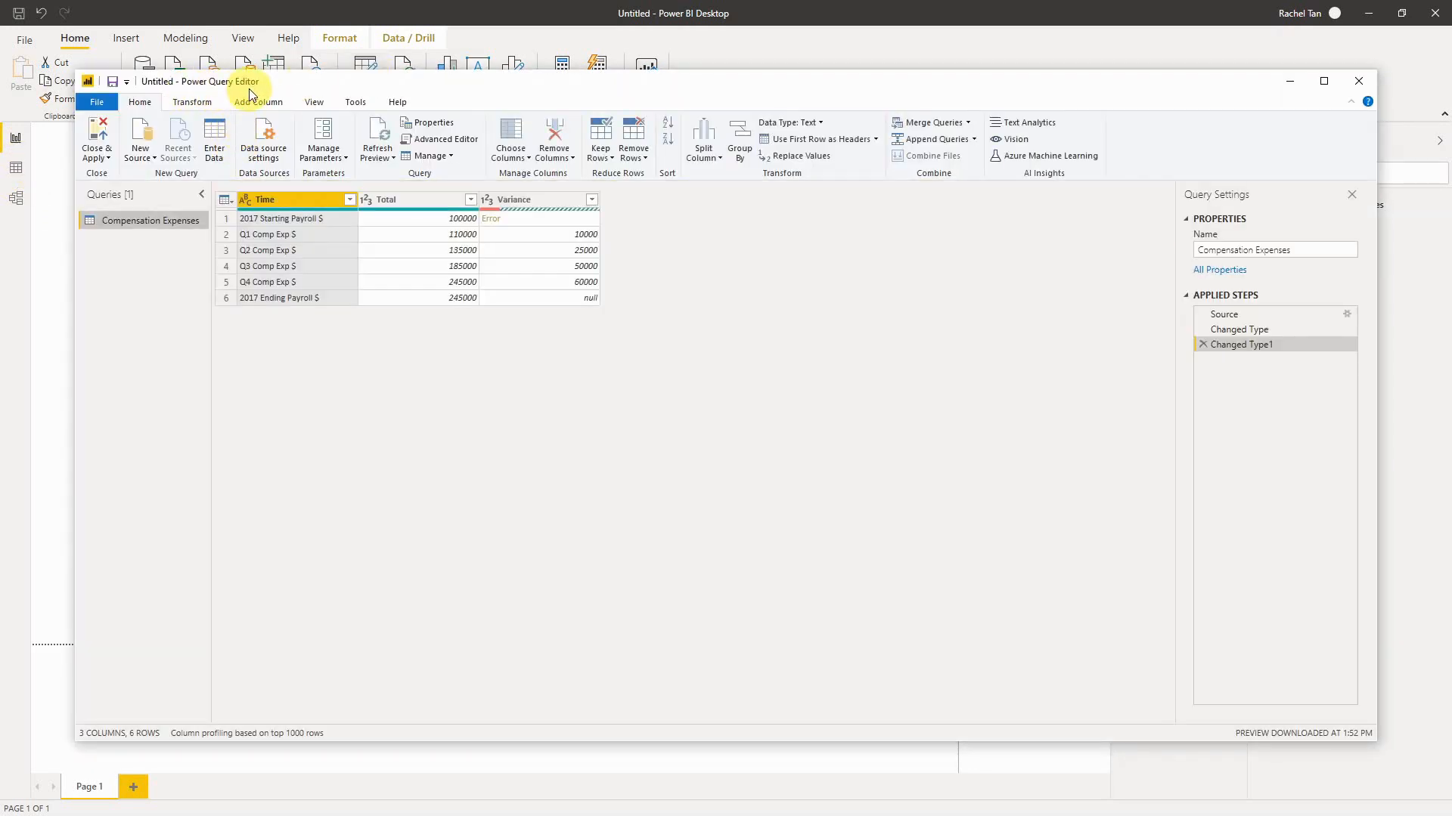
click(552, 219)
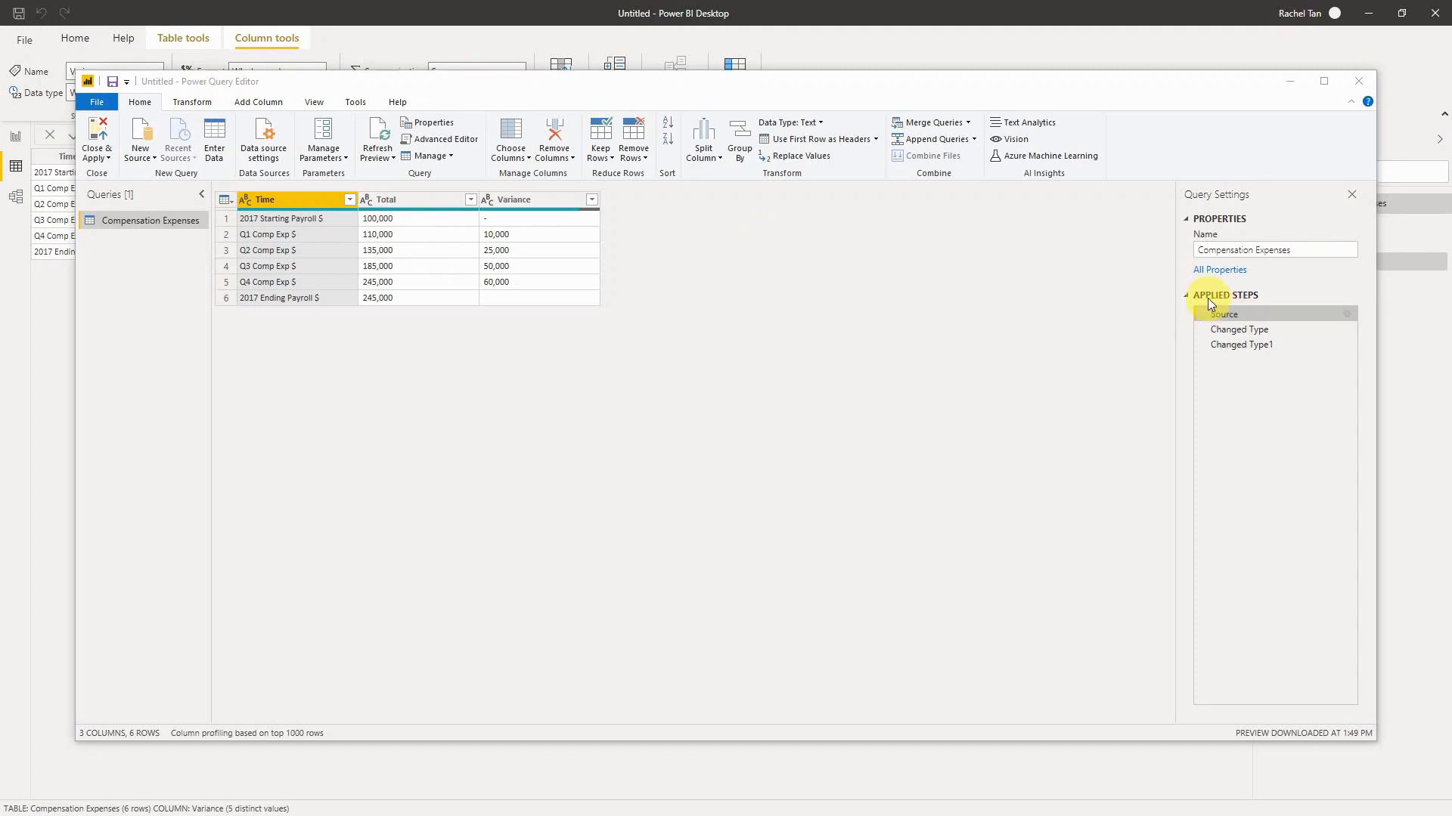
double_click(1226, 316)
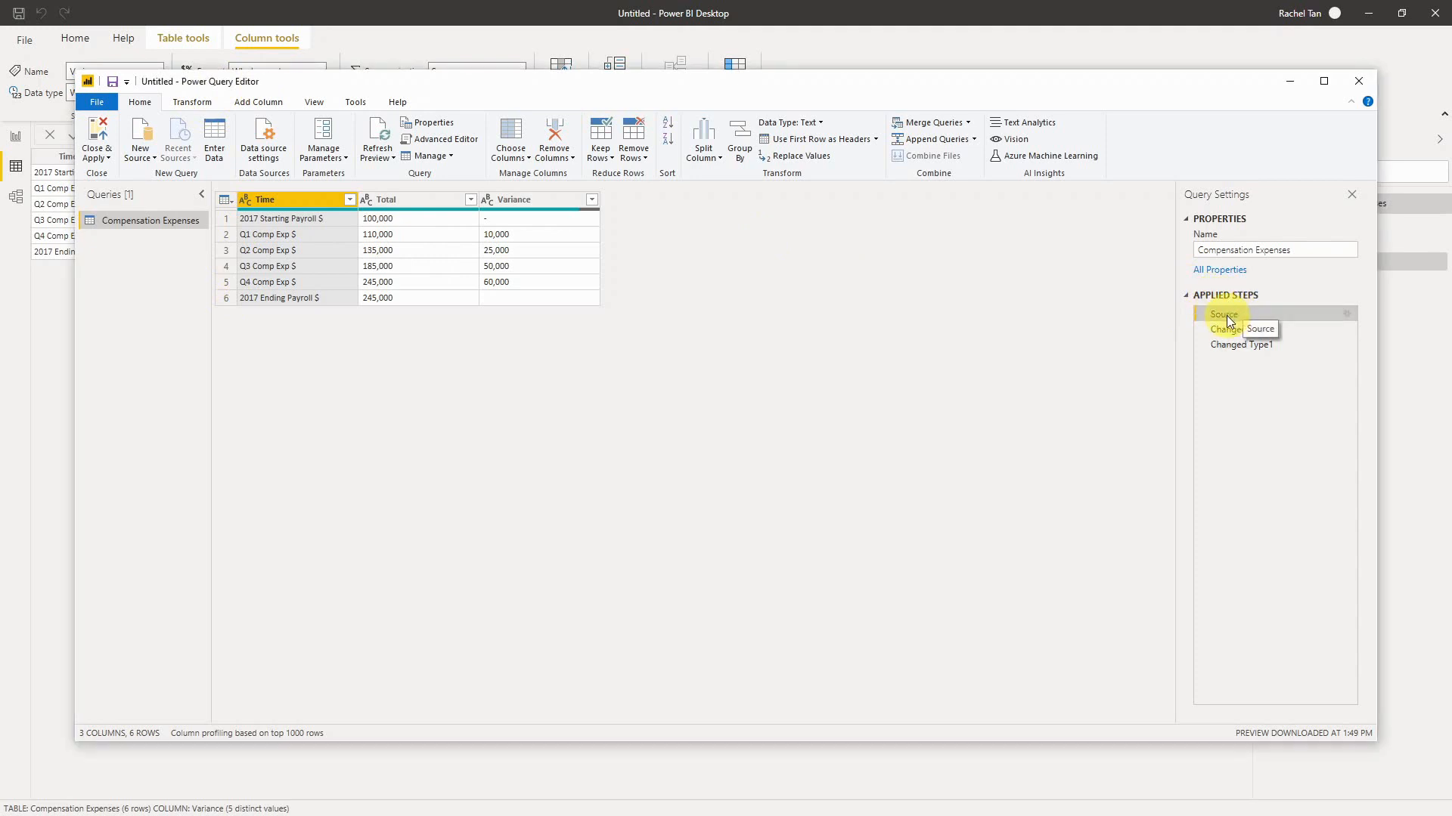
click(607, 225)
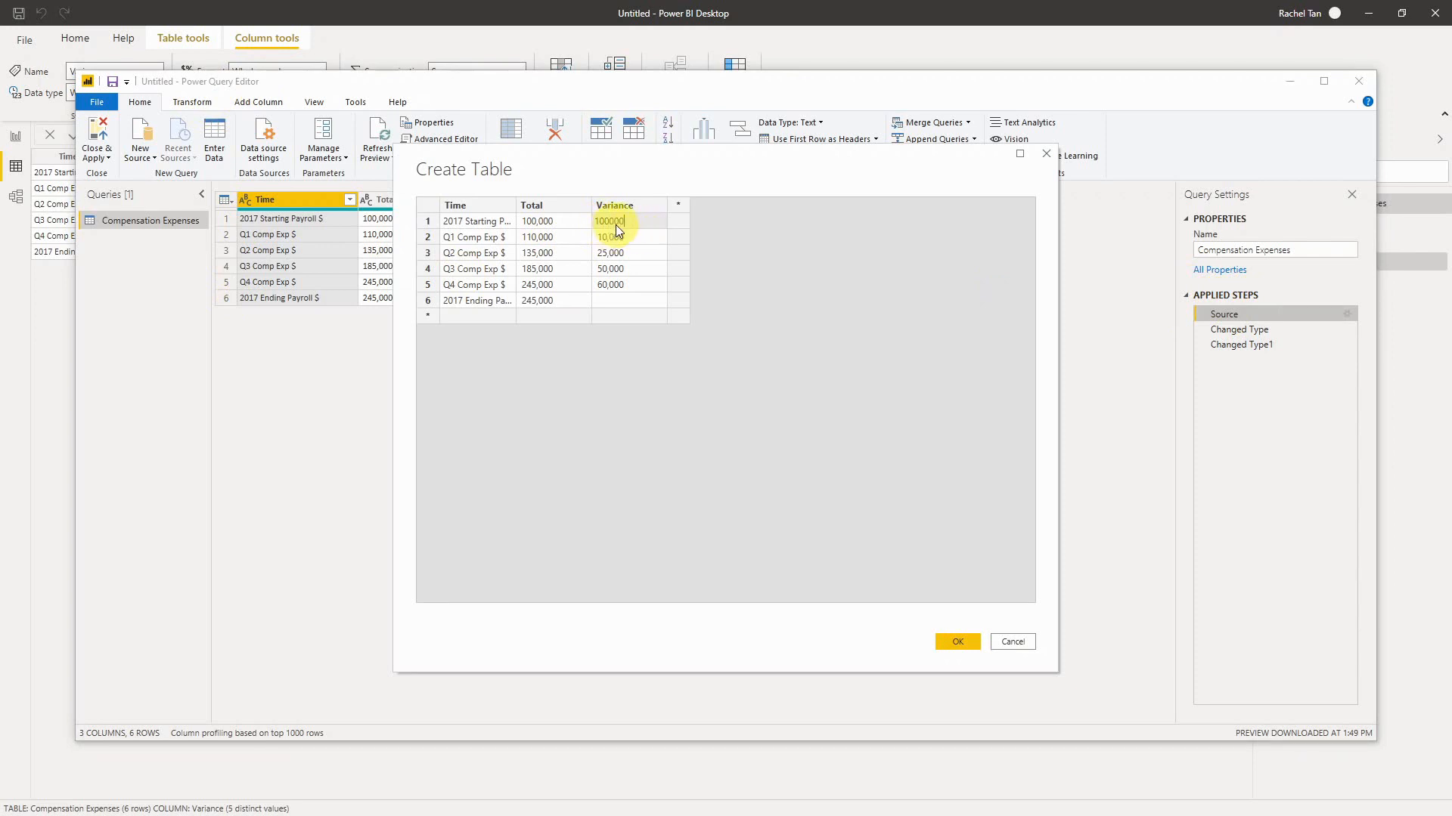
click(707, 224)
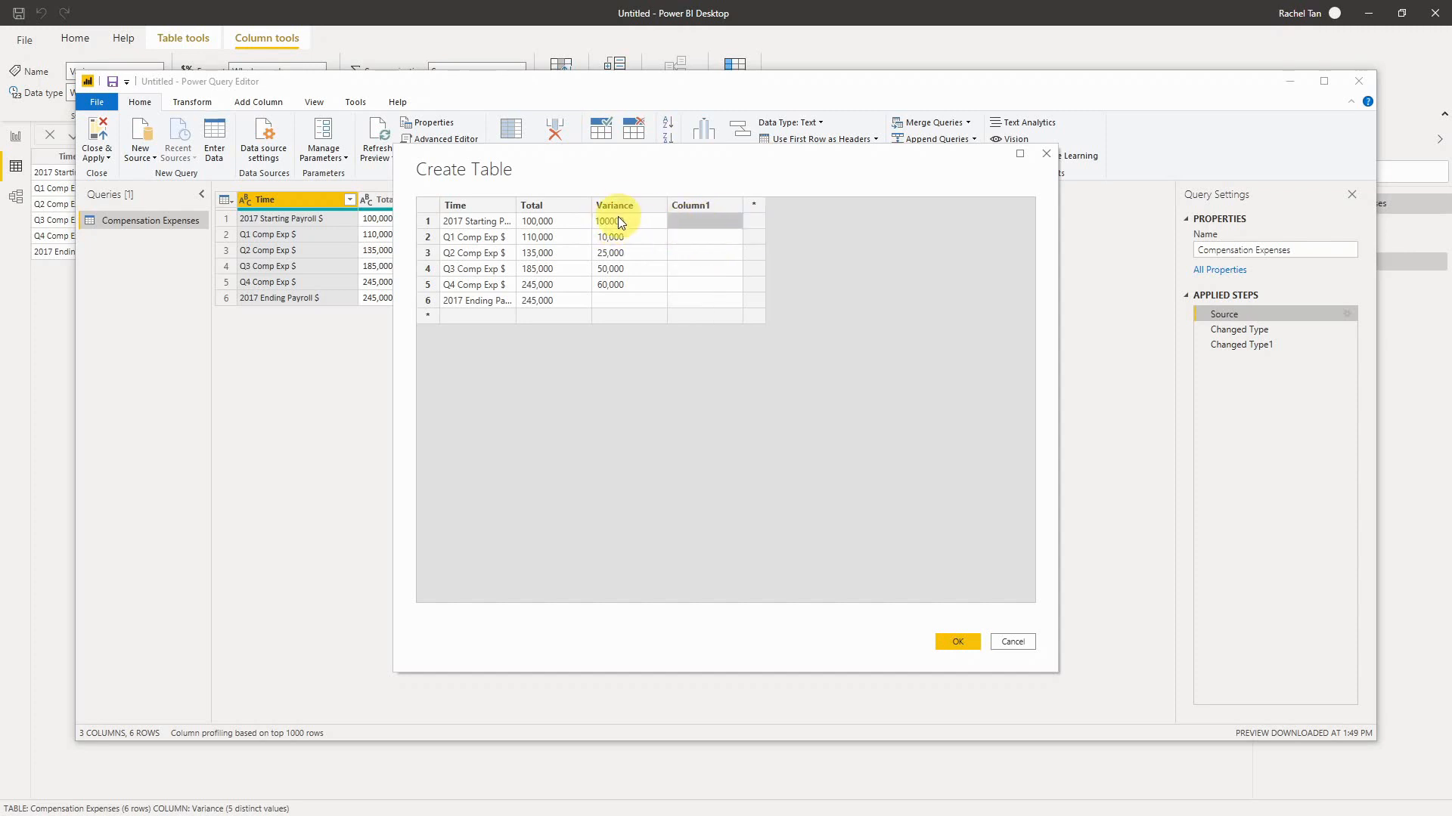
right_click(692, 206)
click(724, 281)
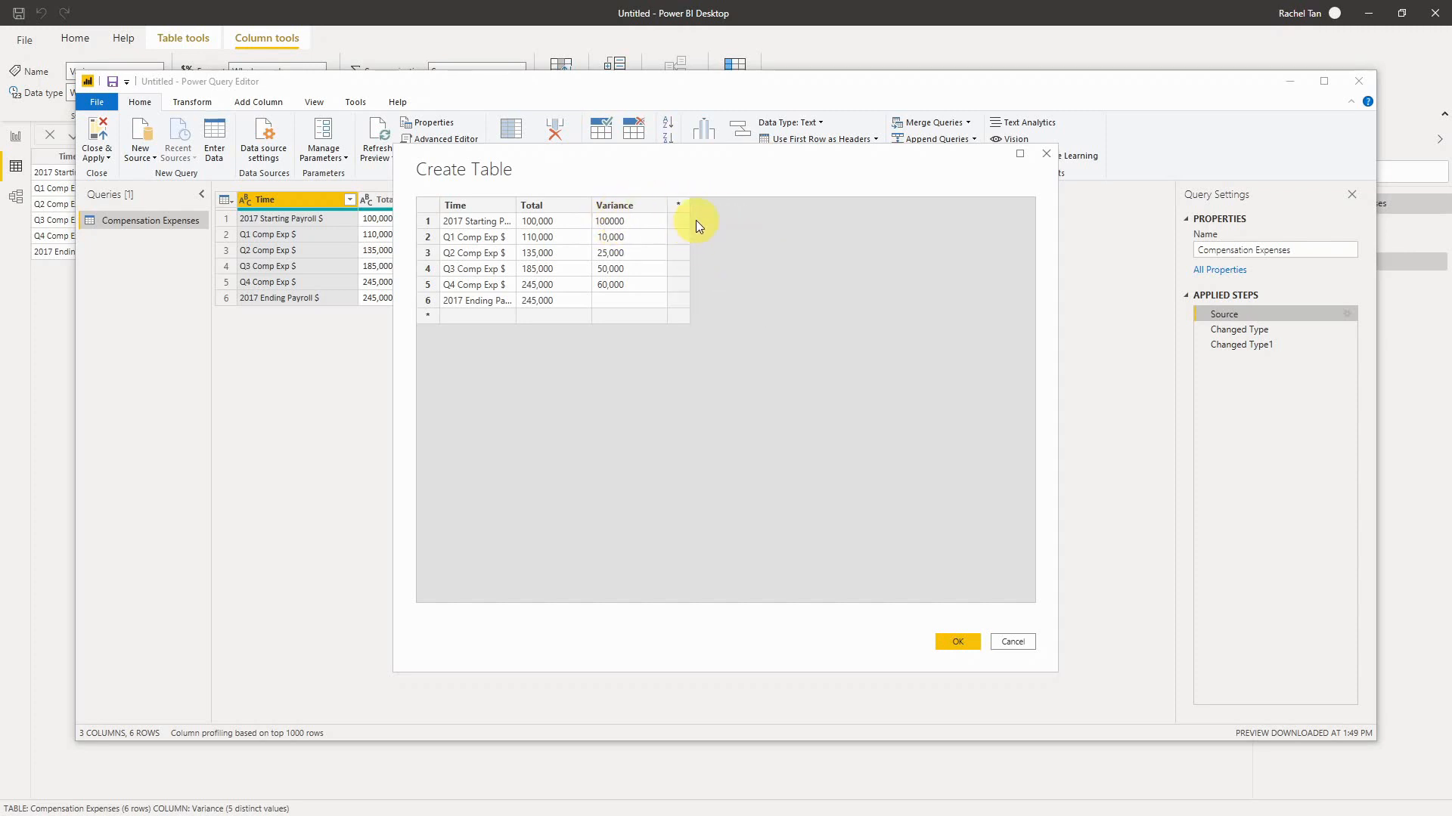
click(950, 646)
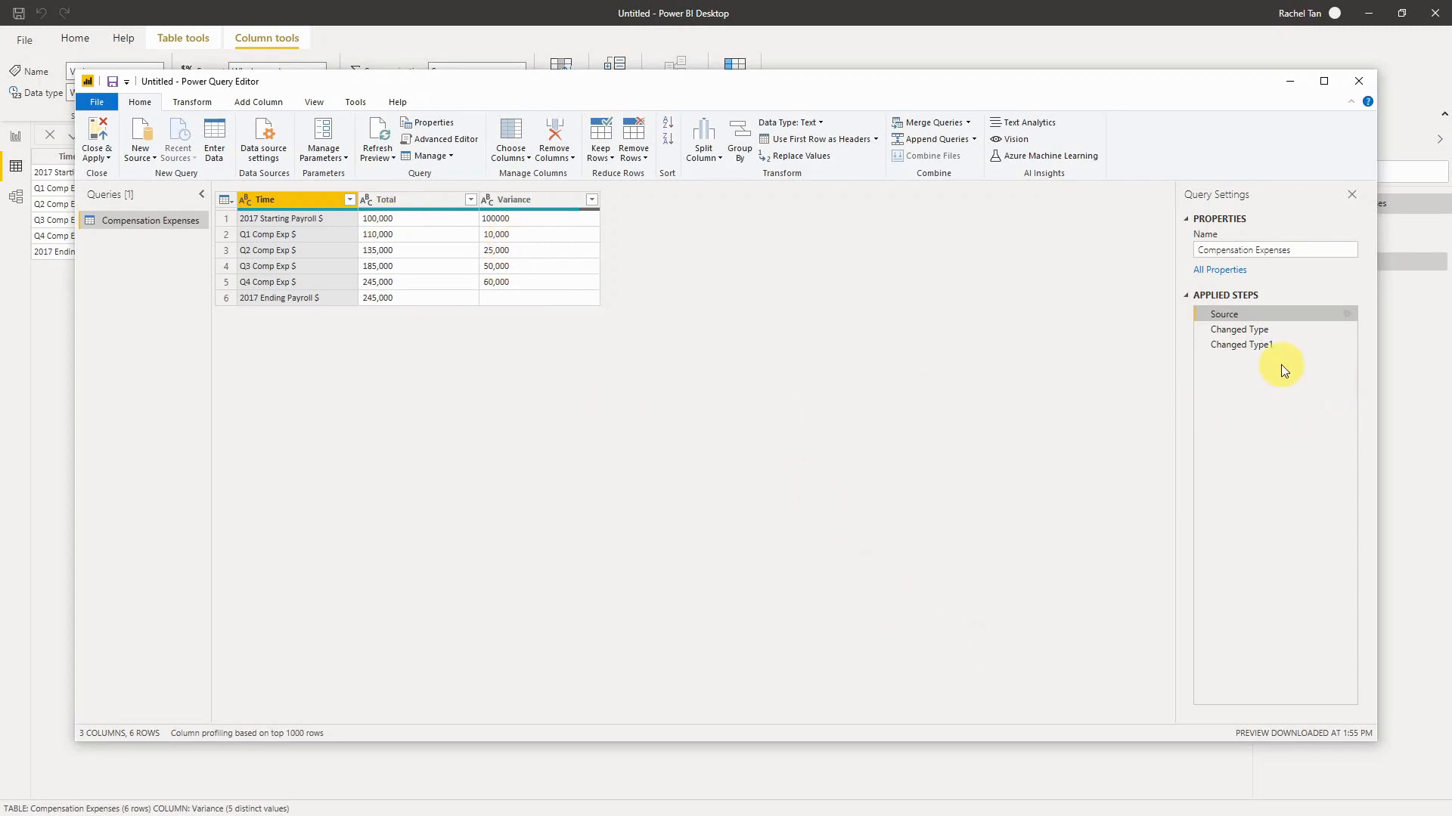
Close the query editor with its changes applied and return to the report page with the waterfall chart
click(99, 130)
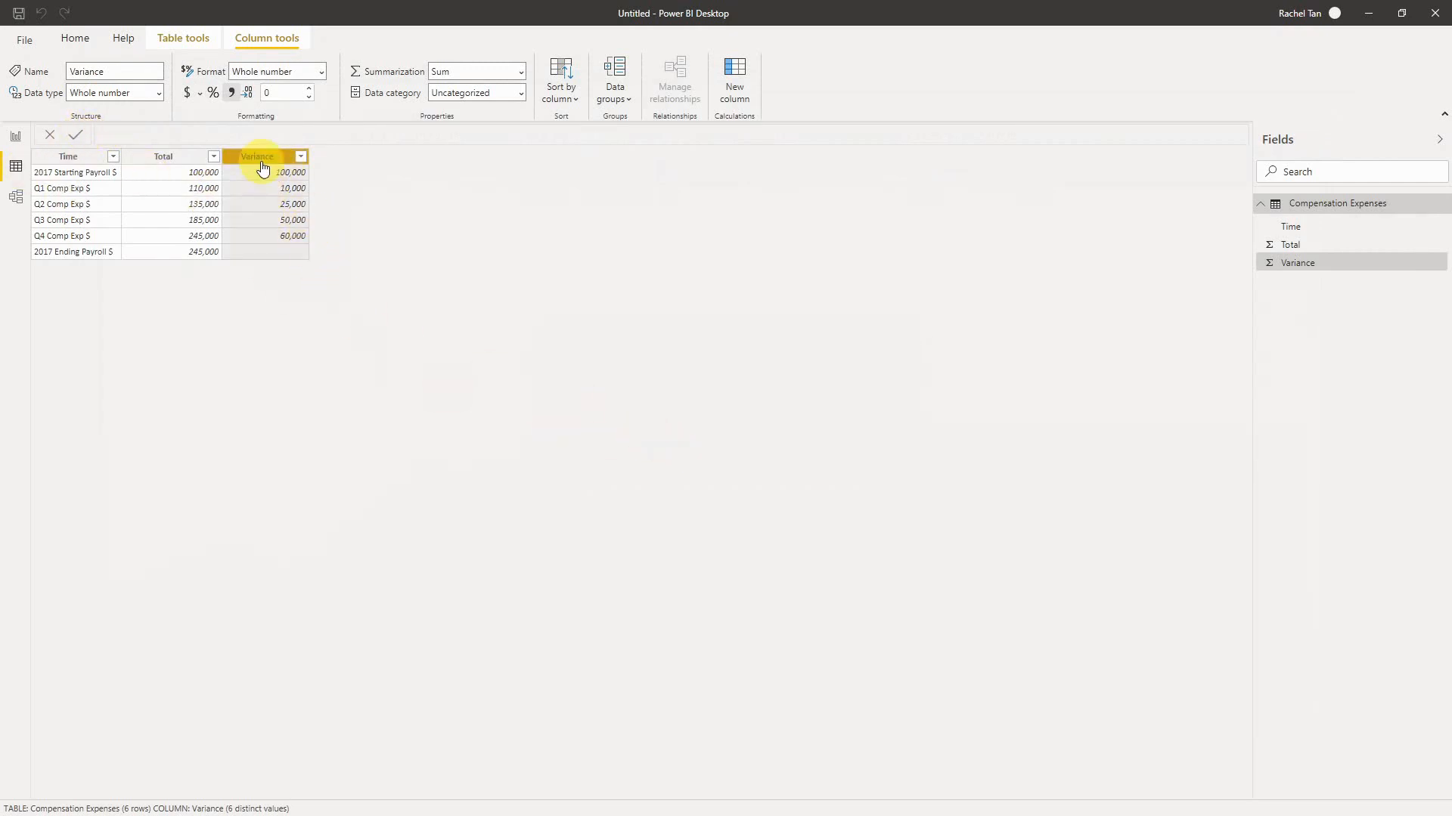
click(16, 138)
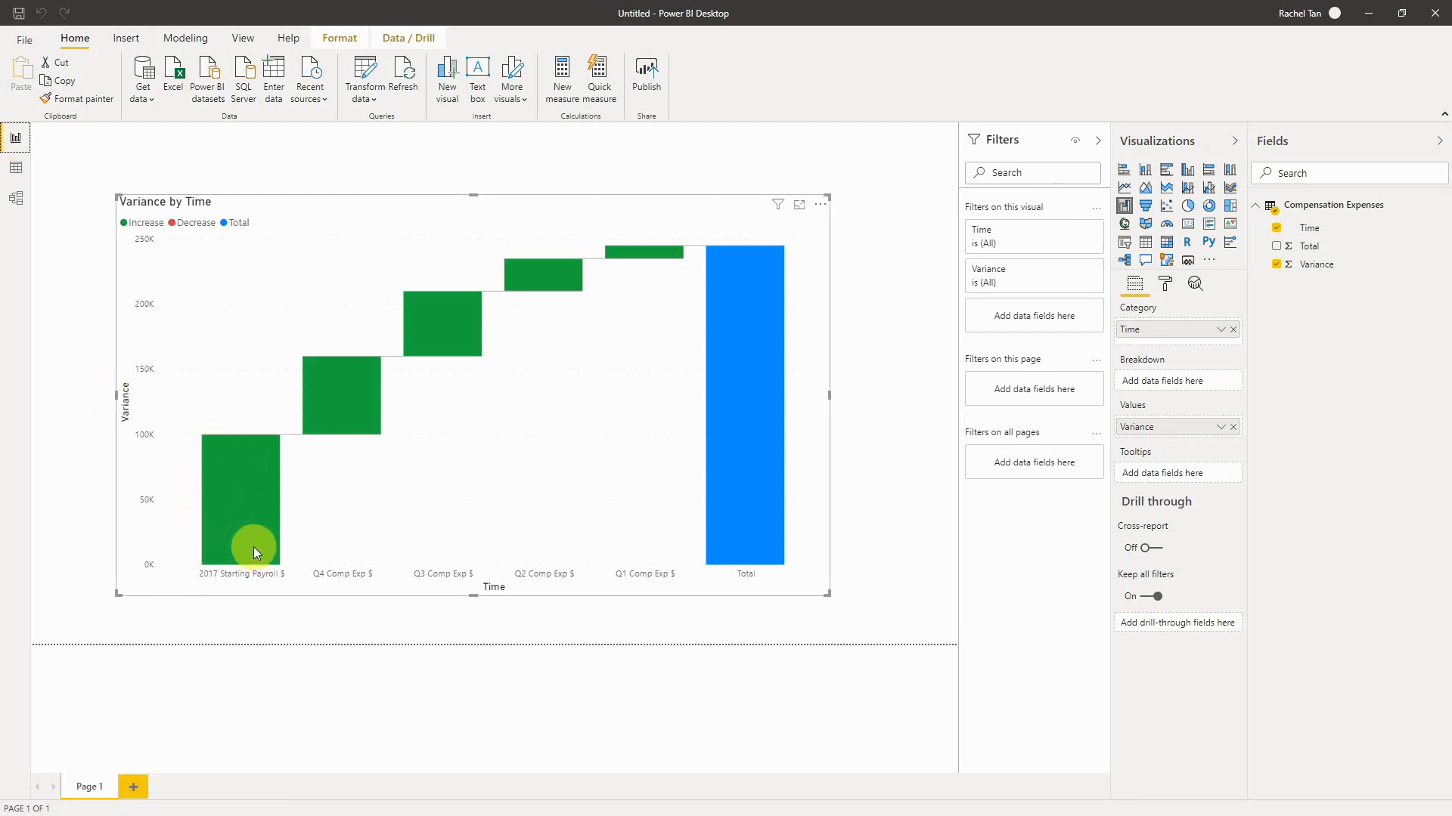
mouse_move(253, 547)
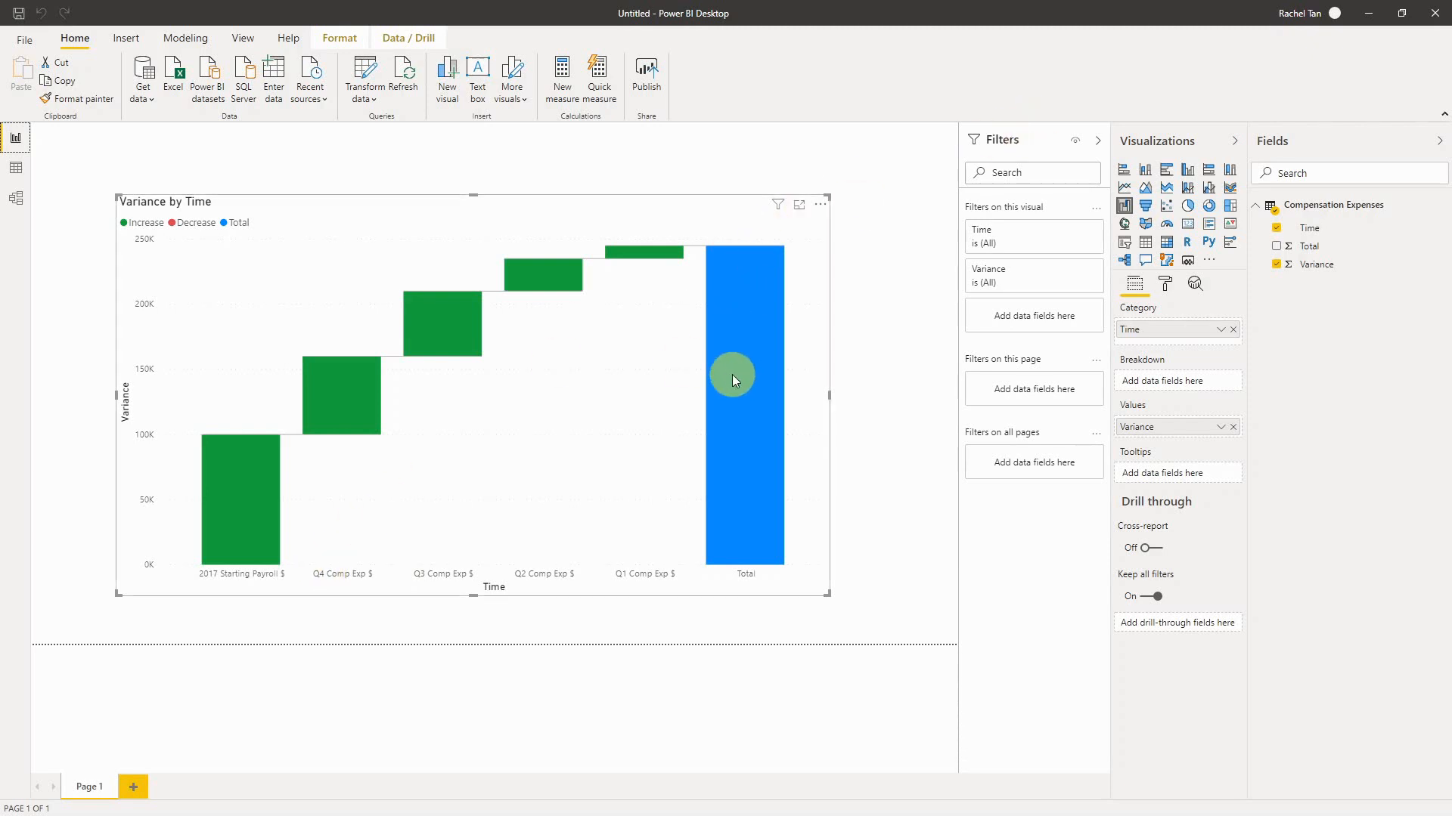
Sort the waterfall chart by Time in ascending order, so the starting payroll comes first and the quarters follow
click(821, 206)
mouse_move(873, 326)
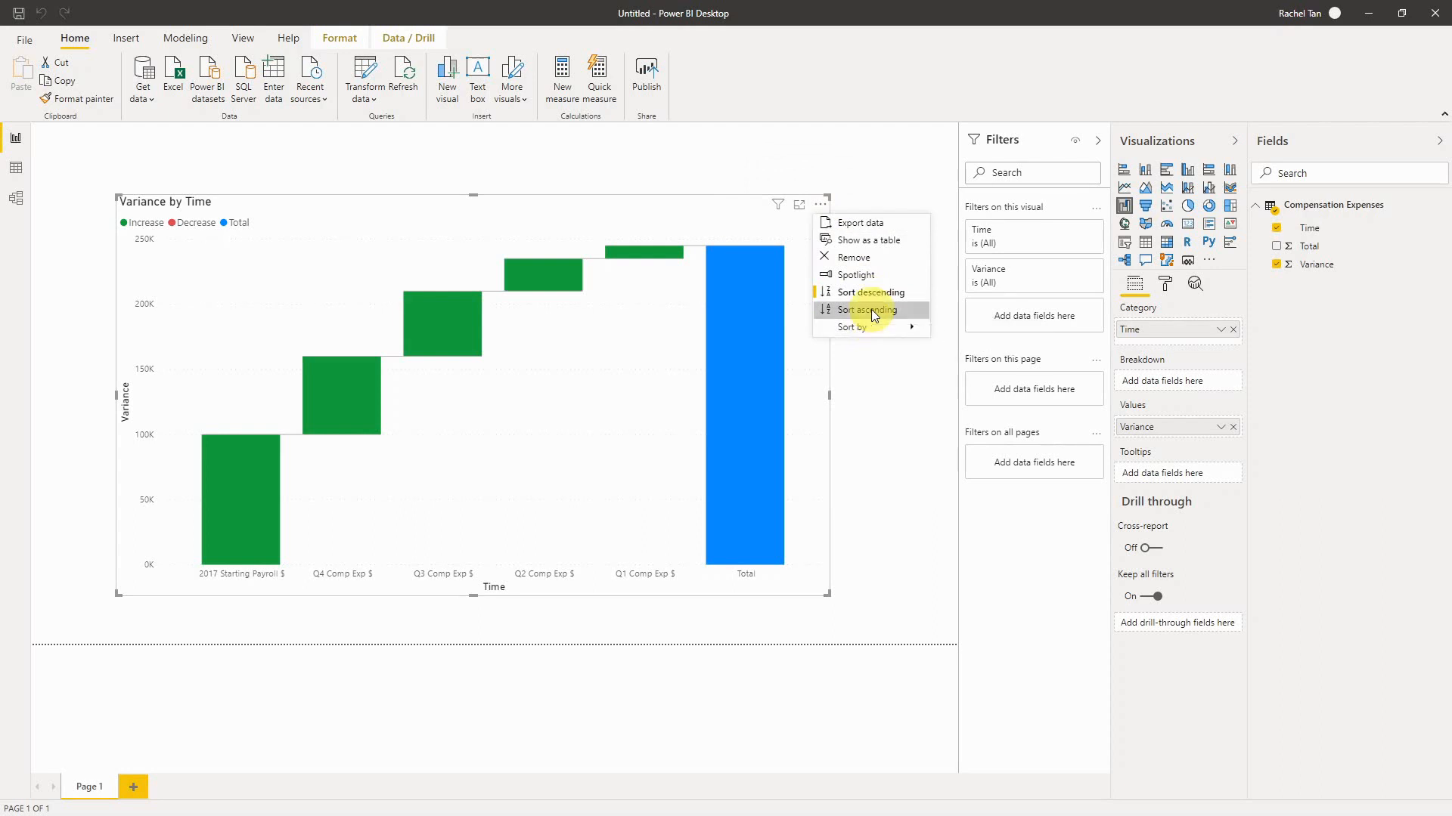
click(871, 310)
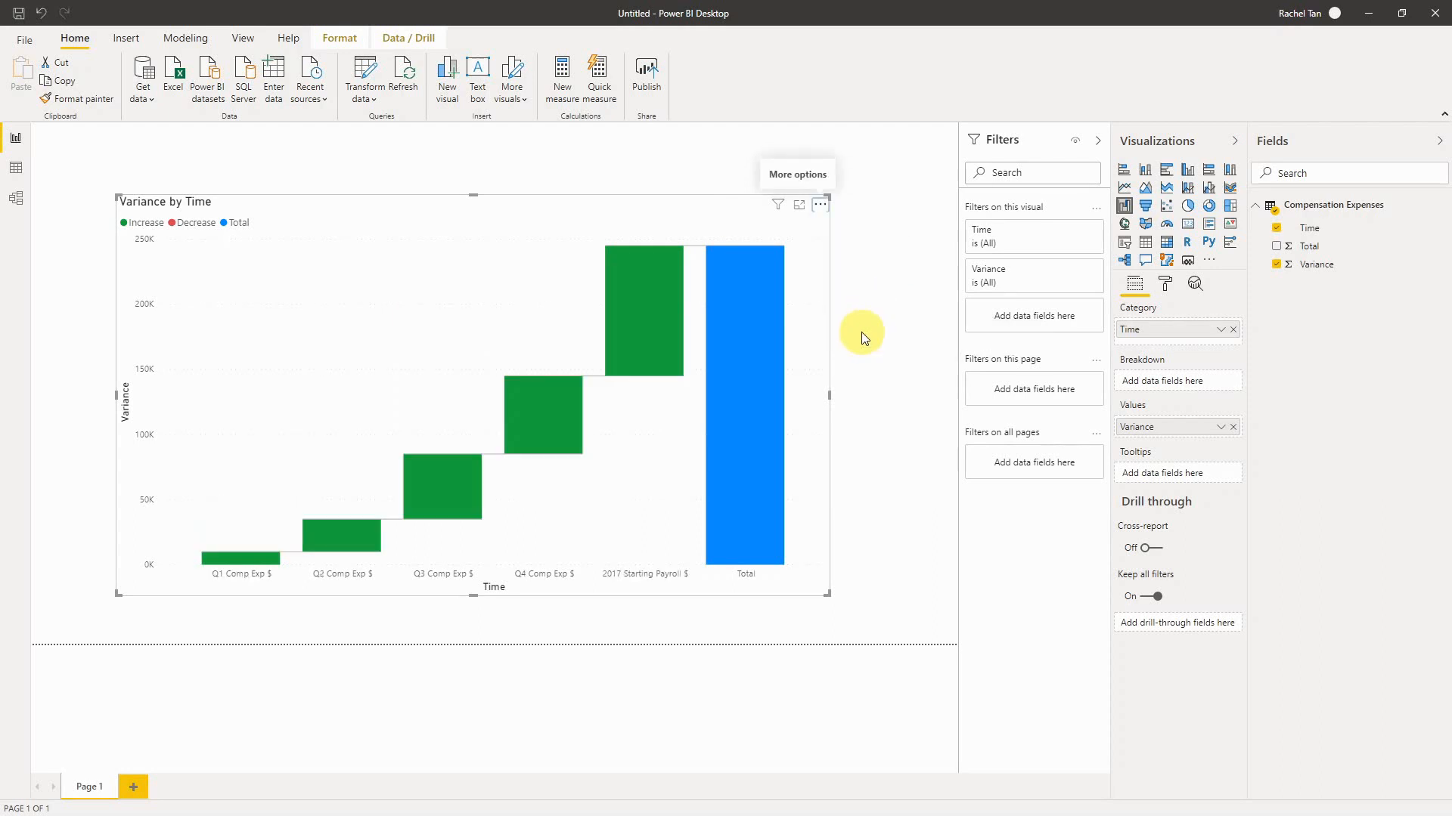
click(821, 205)
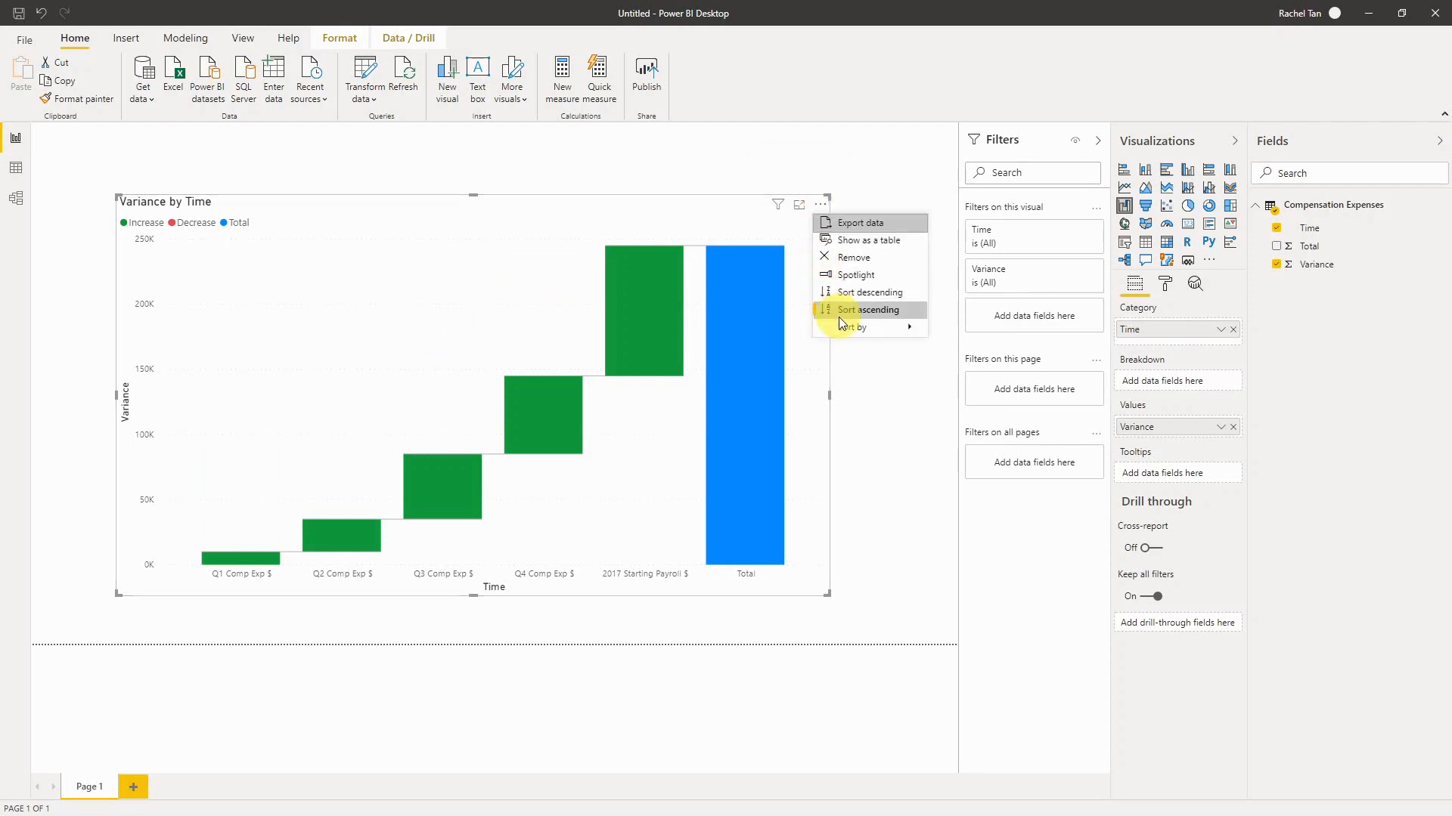
mouse_move(913, 330)
click(961, 330)
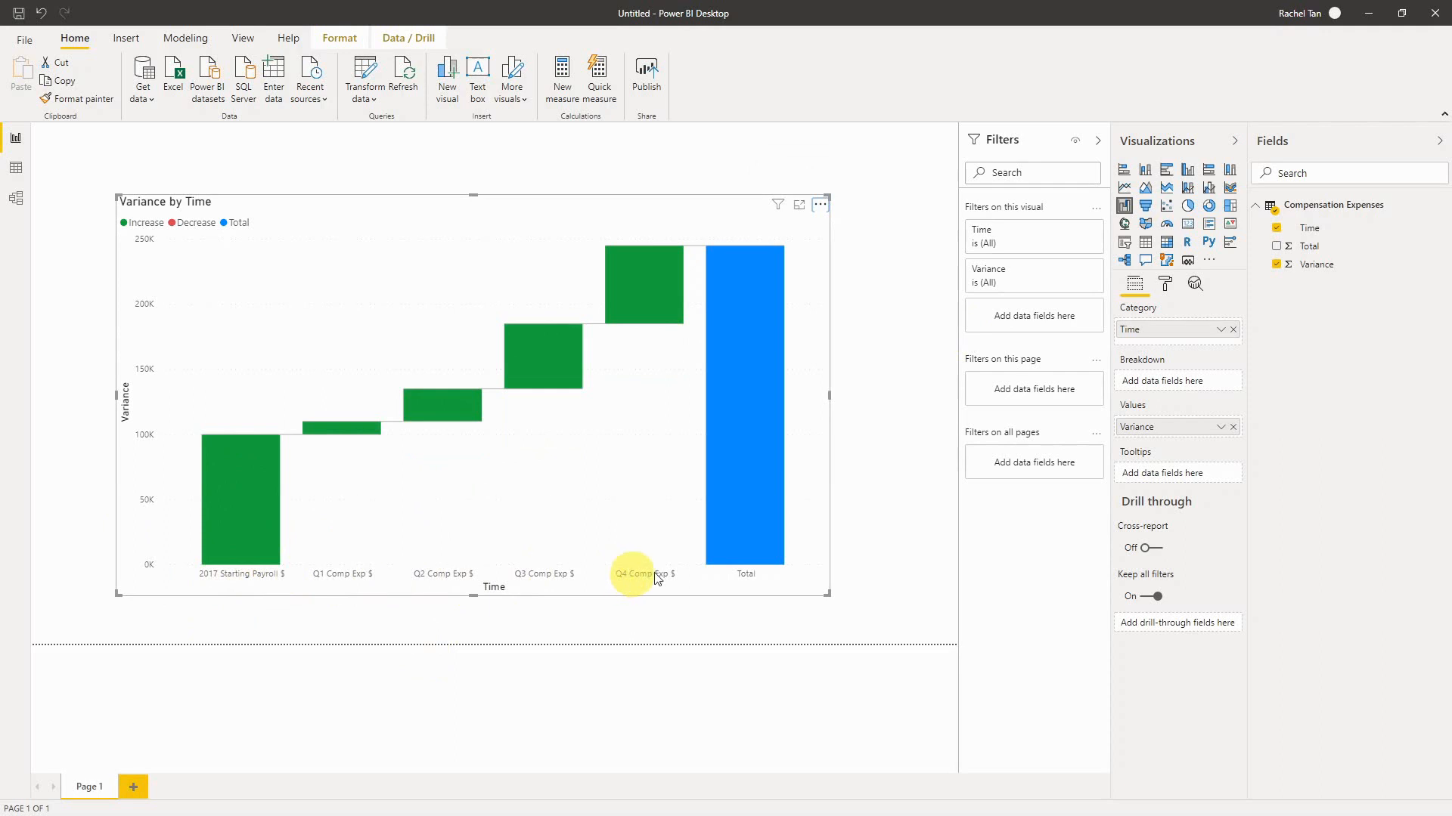
click(933, 460)
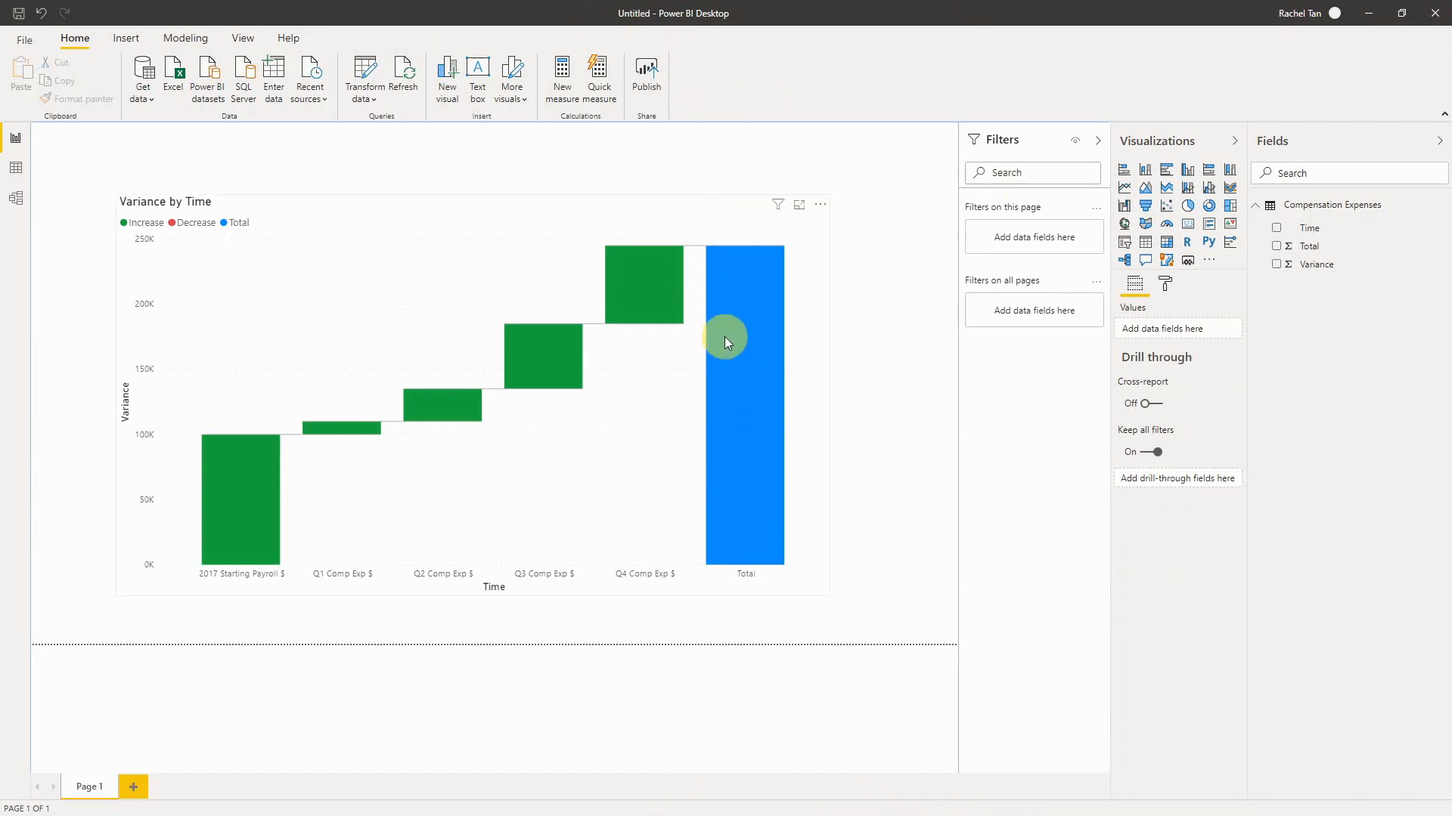
mouse_move(659, 310)
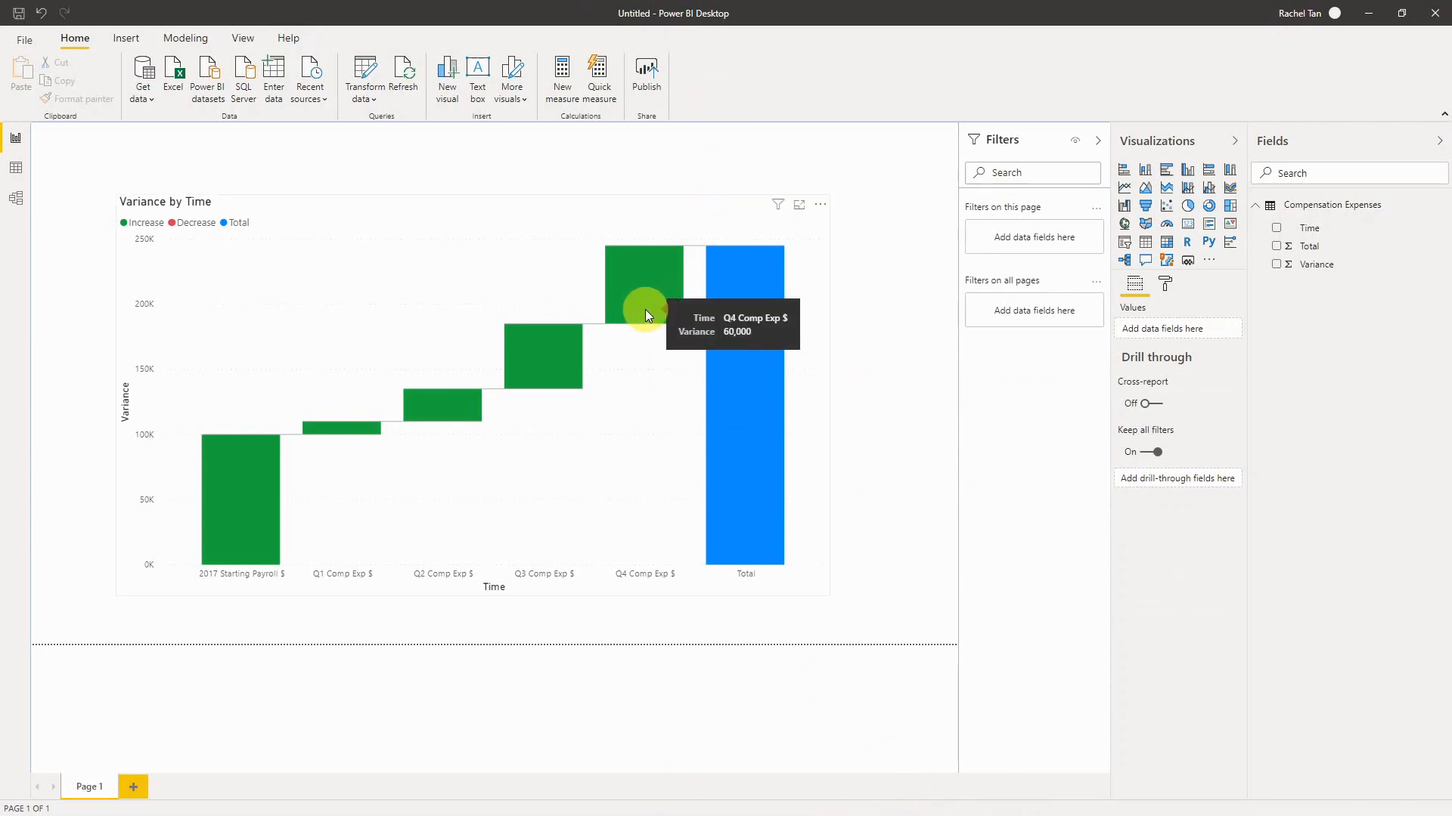
In the waterfall chart's sentiment colors, set the Total color to the same green as Increase
click(1168, 288)
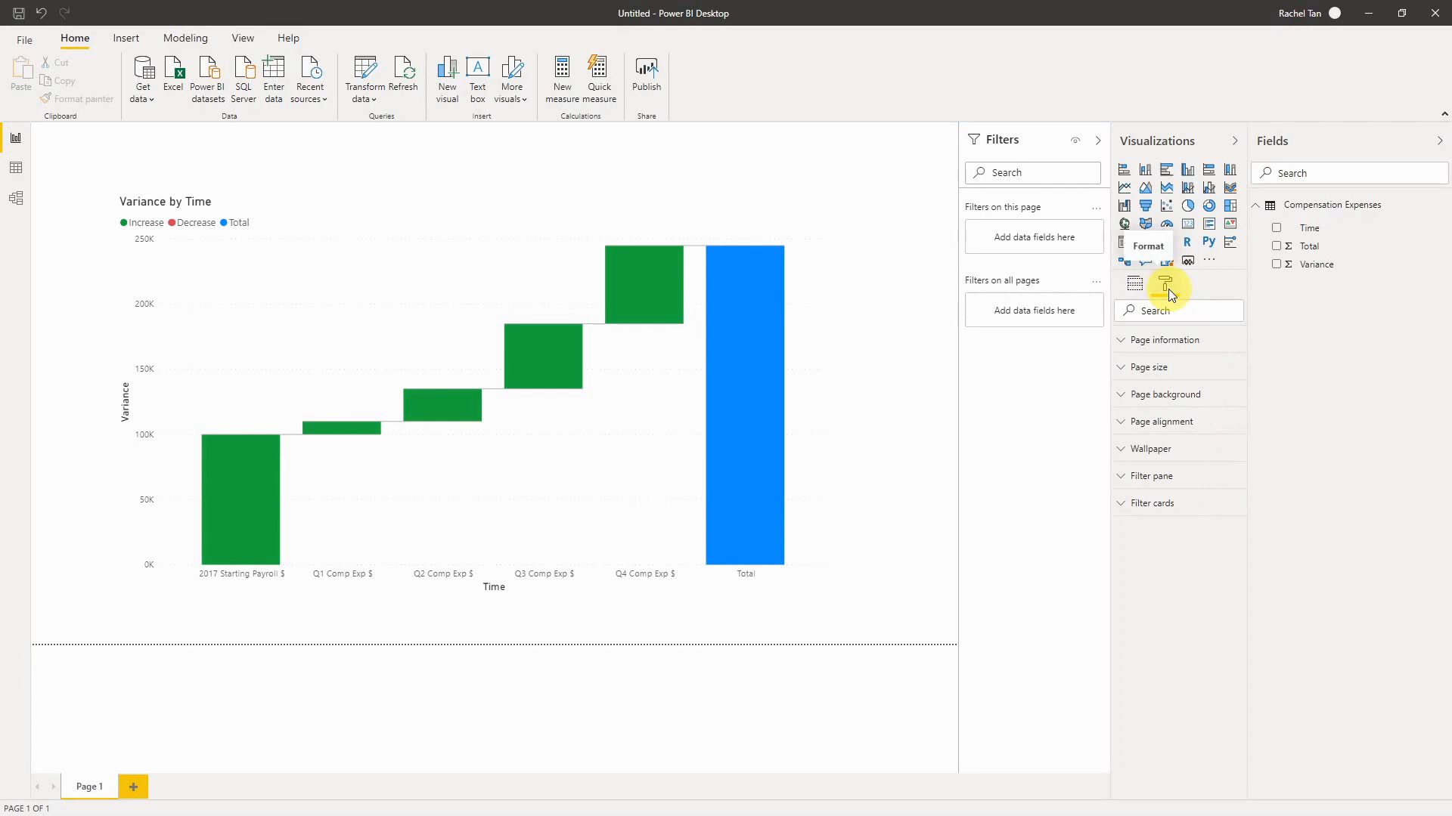
click(765, 323)
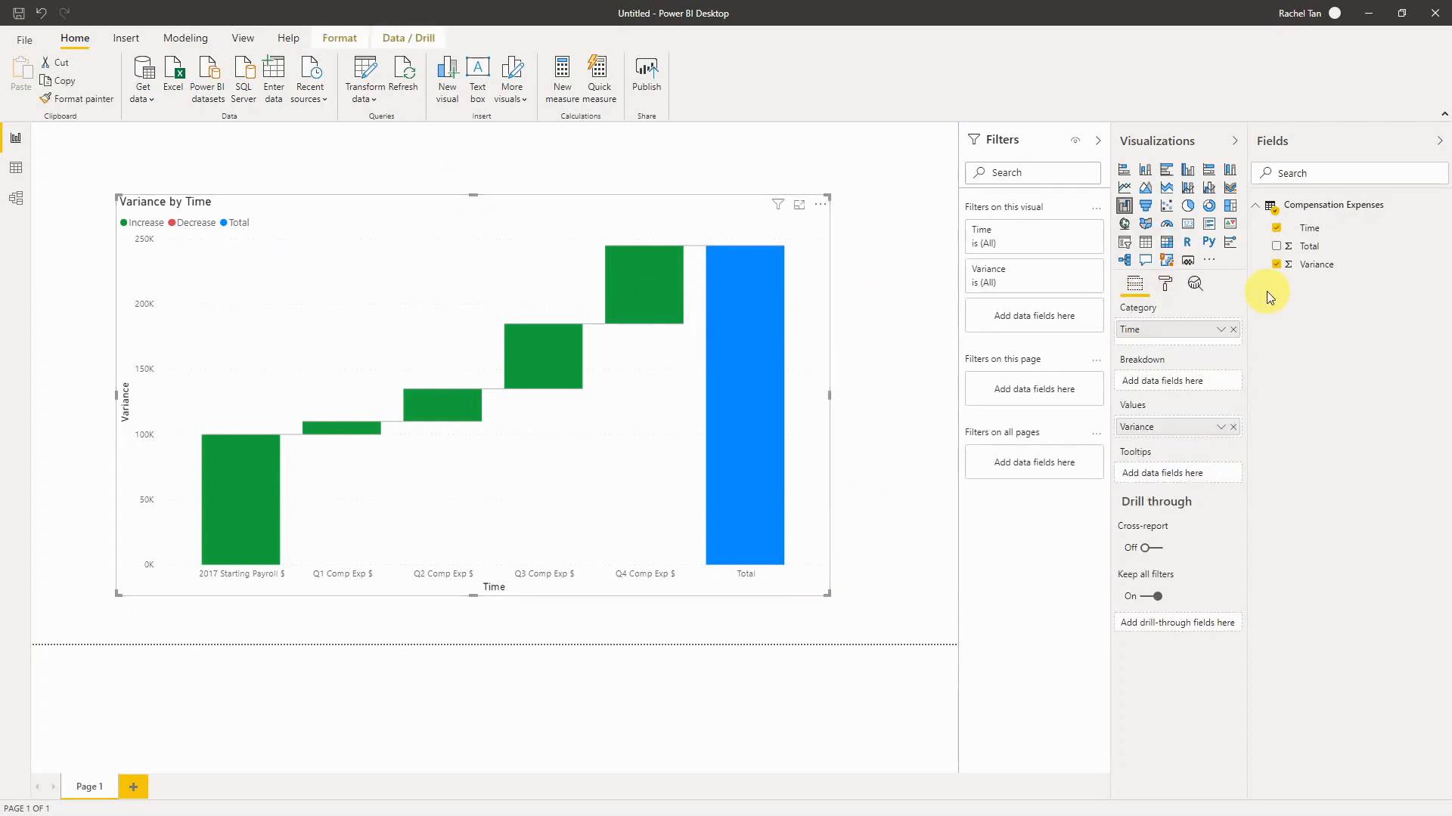
click(1165, 285)
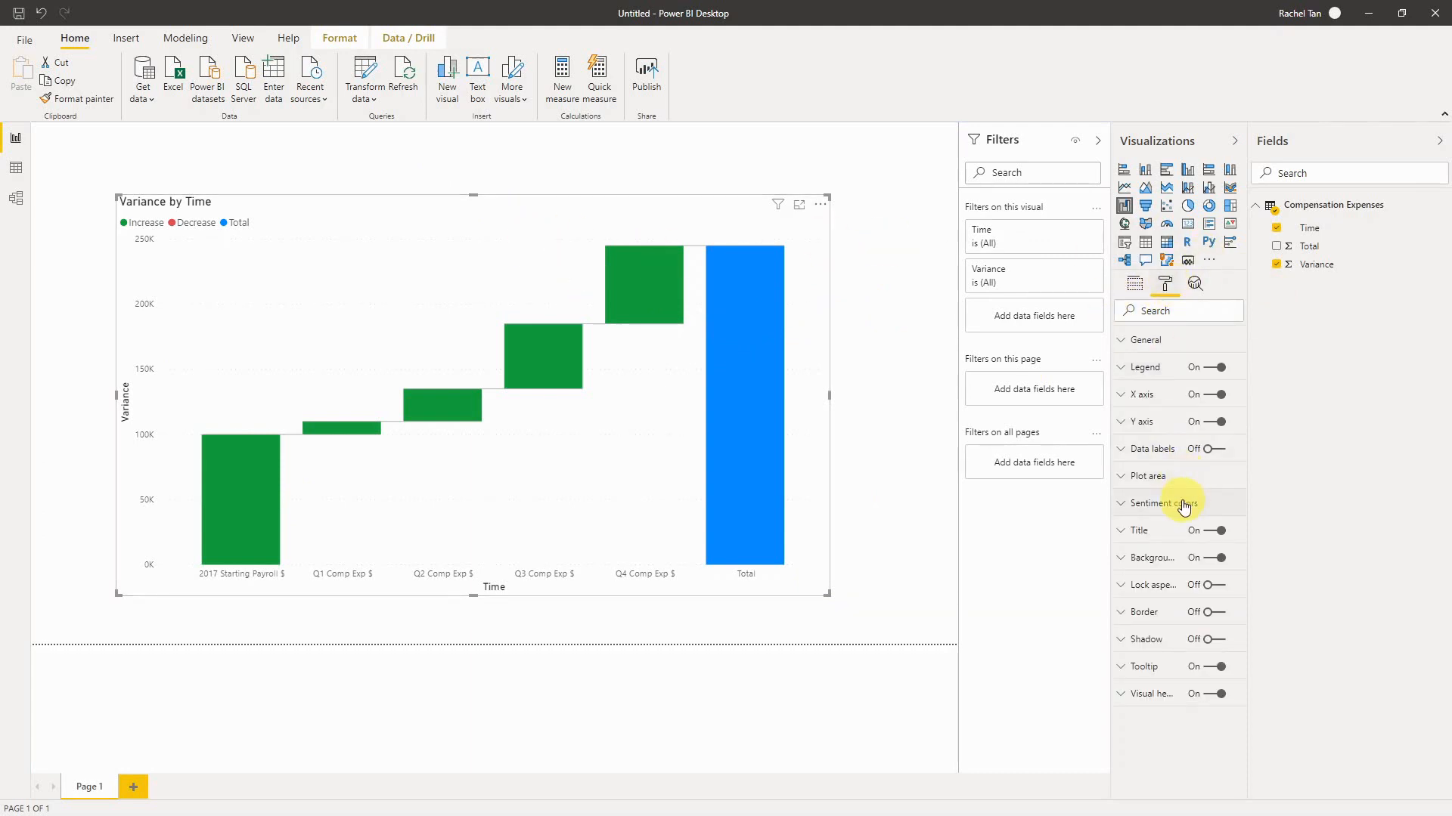
click(1128, 504)
scroll(1176, 523, down, 1)
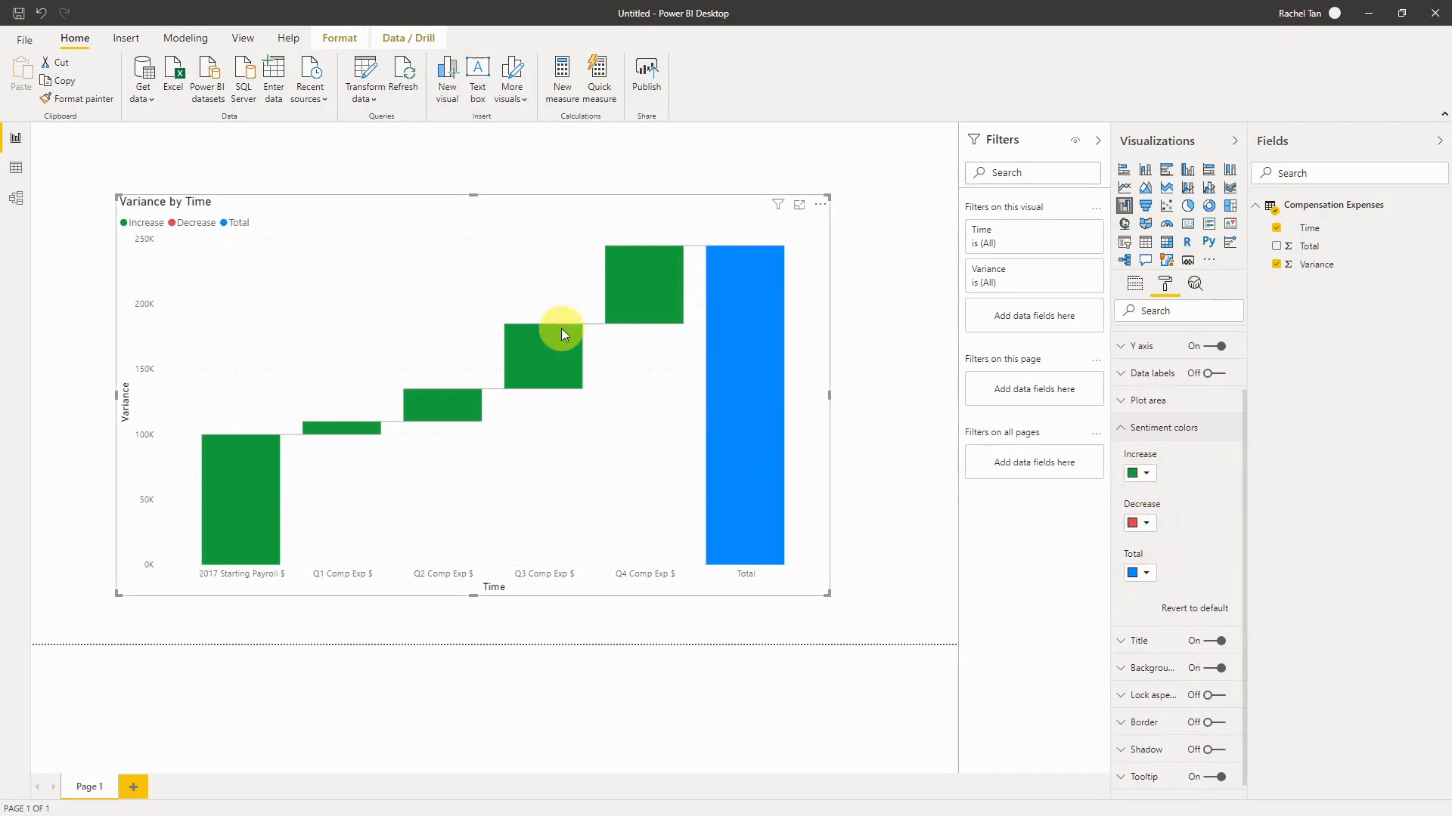
click(1147, 574)
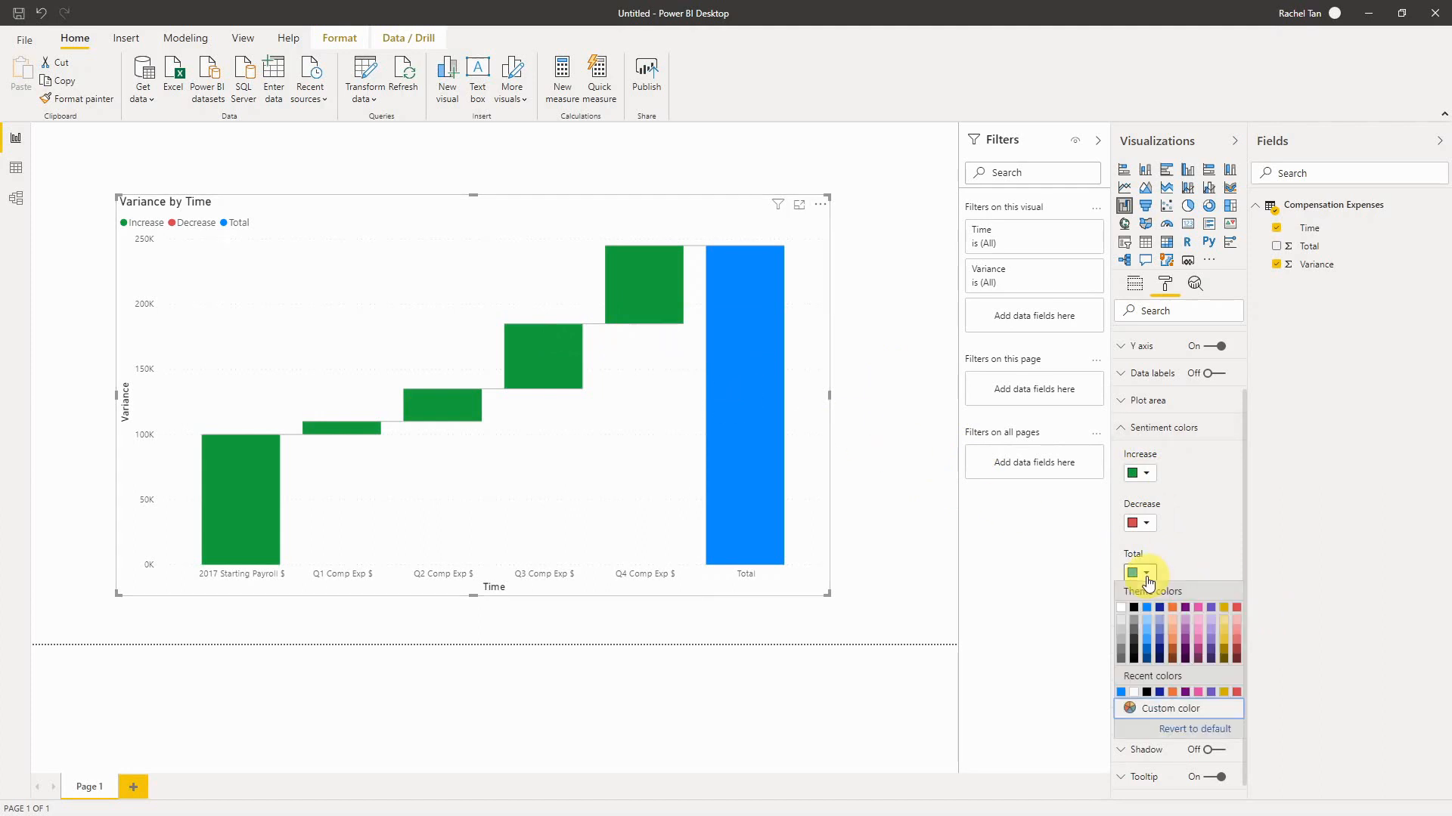
click(1168, 525)
click(1146, 474)
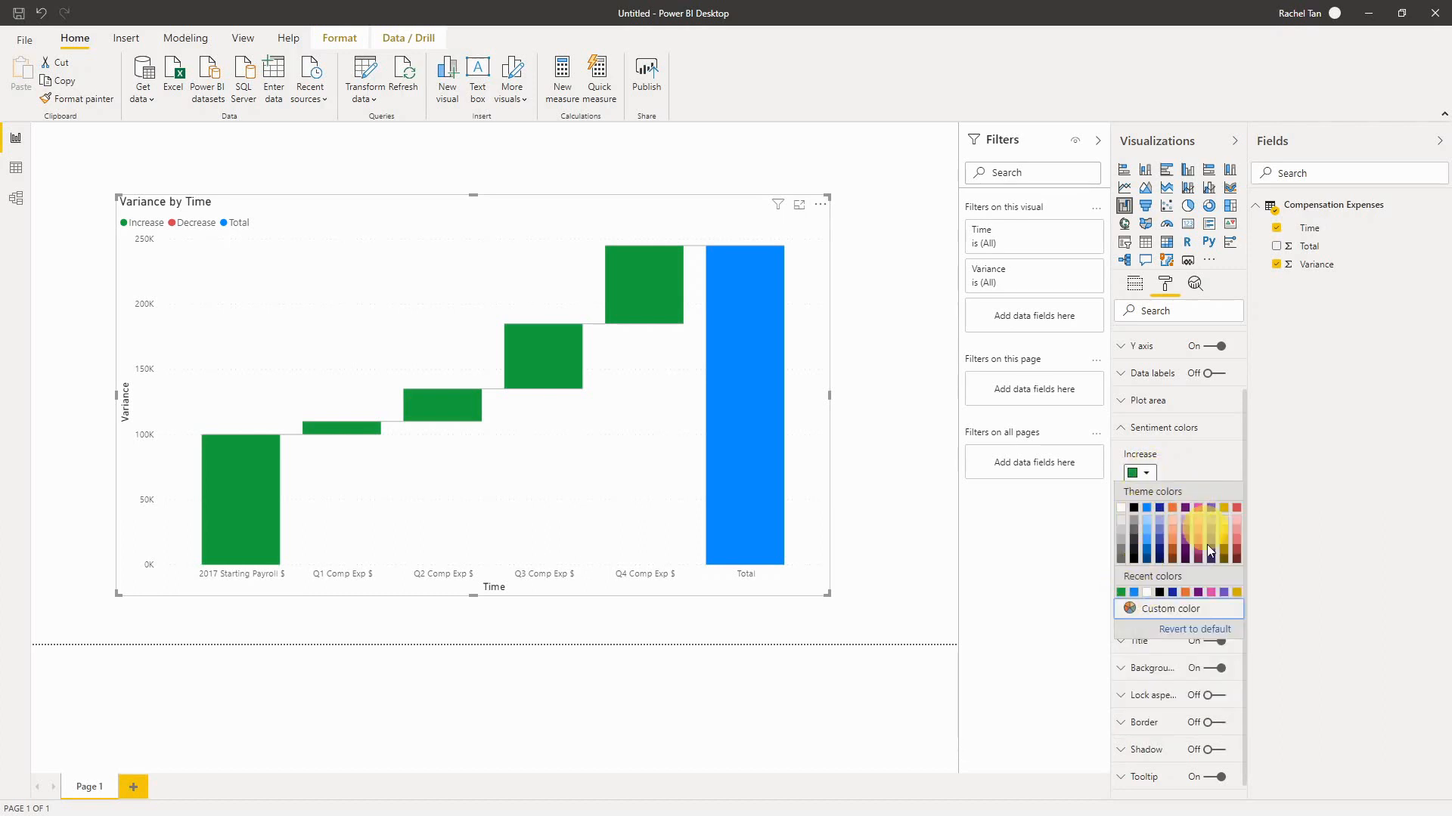
click(1179, 479)
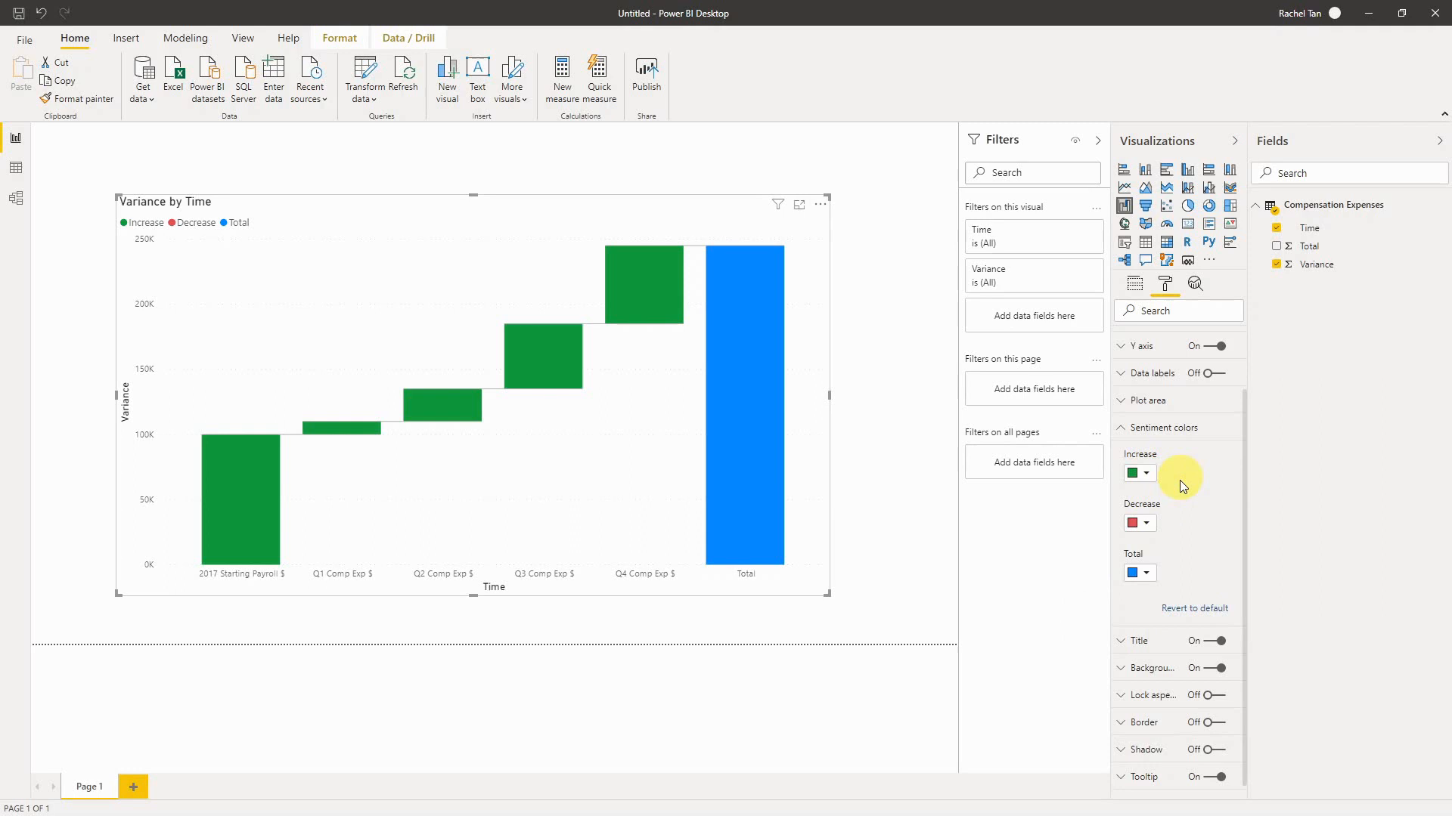
click(1146, 573)
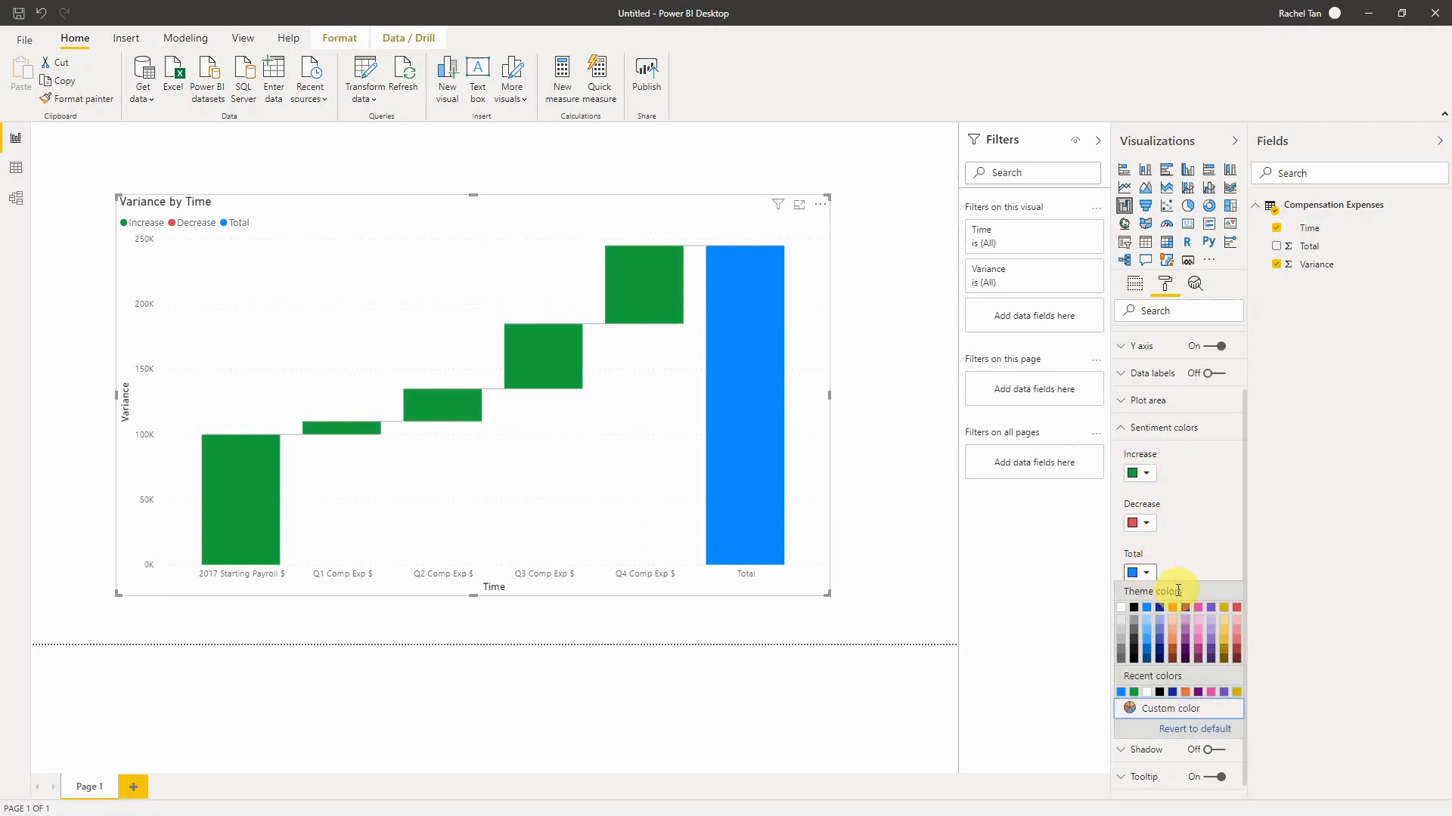
click(1134, 692)
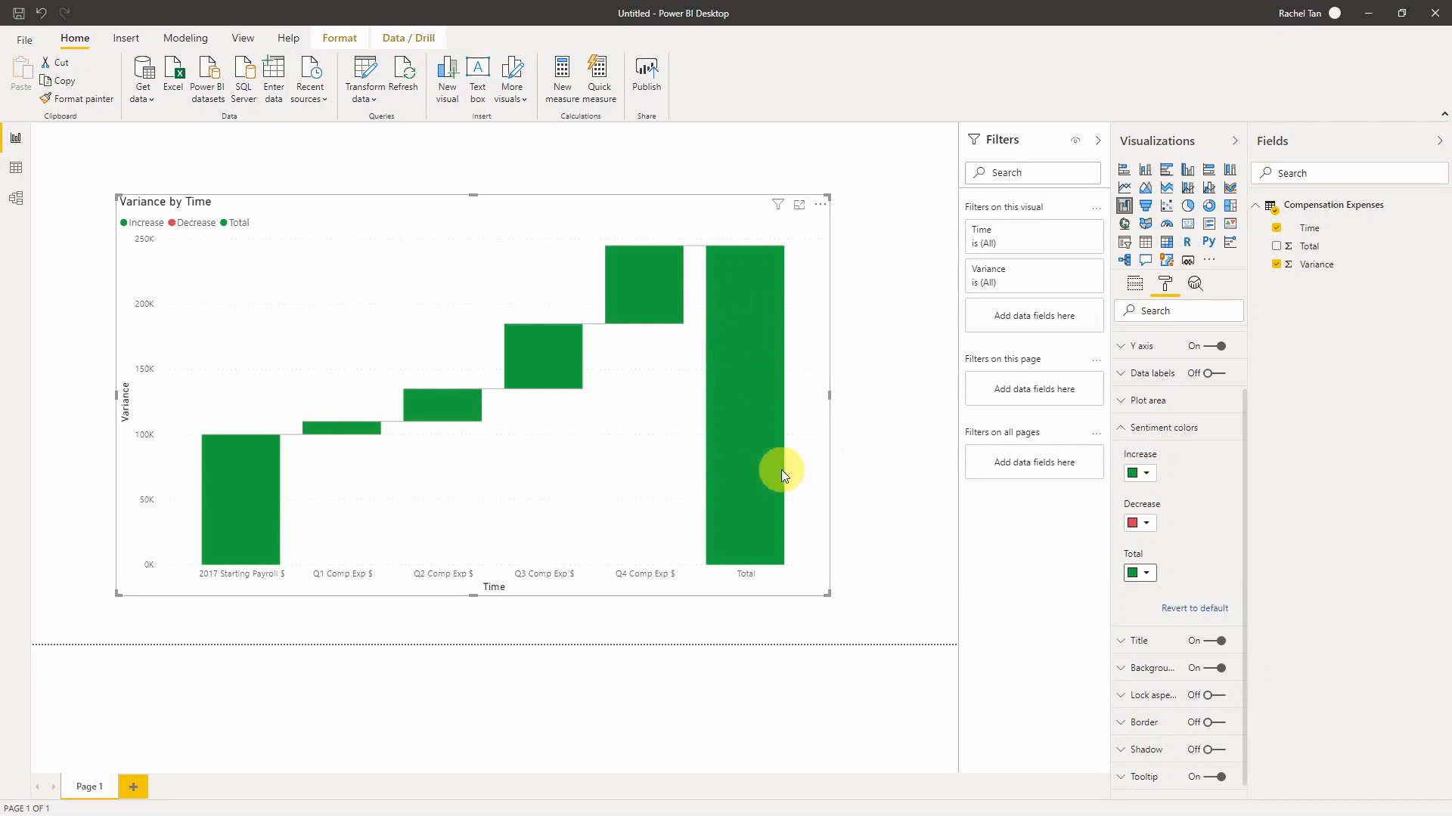
click(1137, 437)
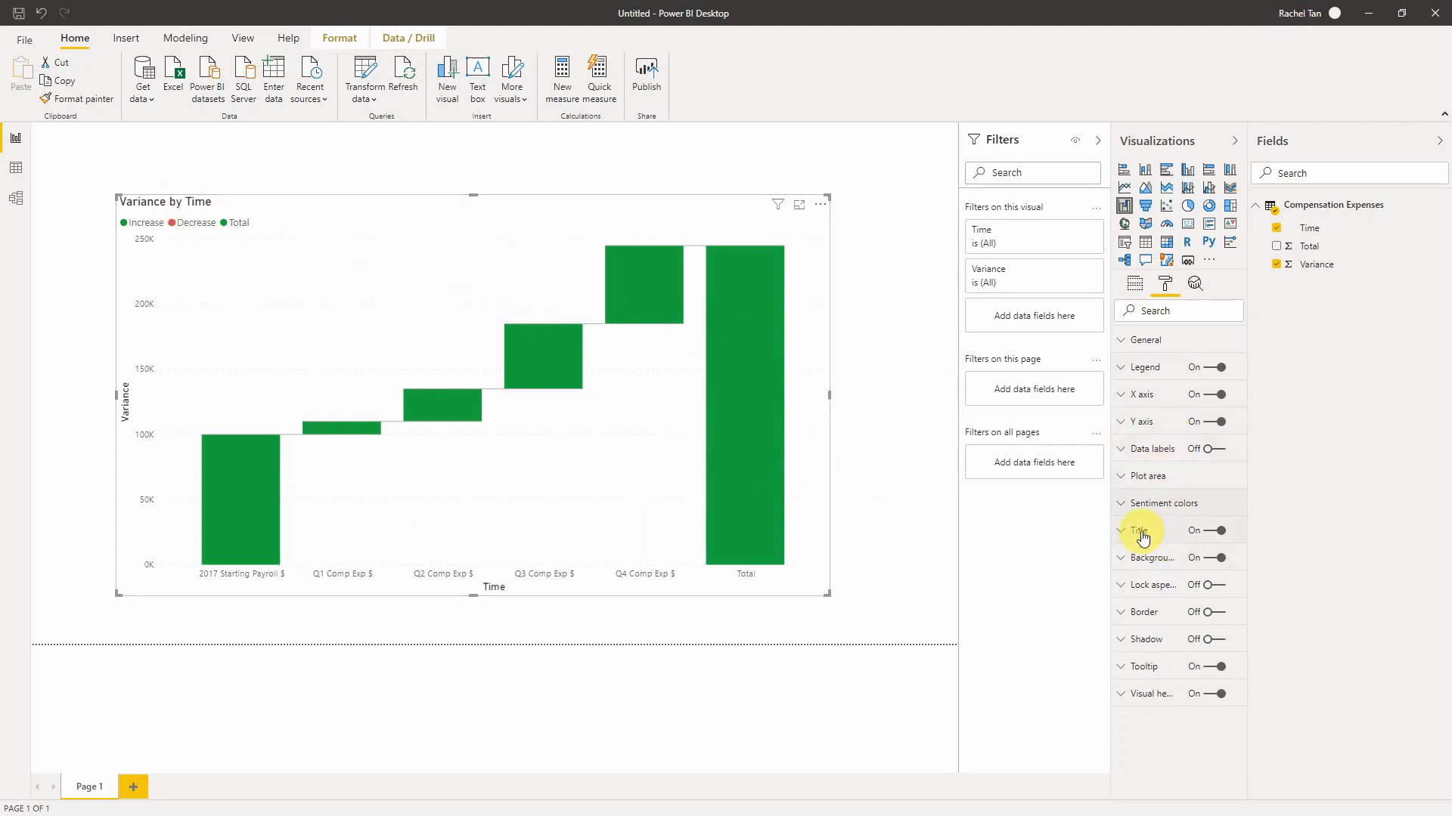
Keep the waterfall chart's title on and change its text to "2017 Compensation Expenses Report"
click(1208, 532)
click(1207, 533)
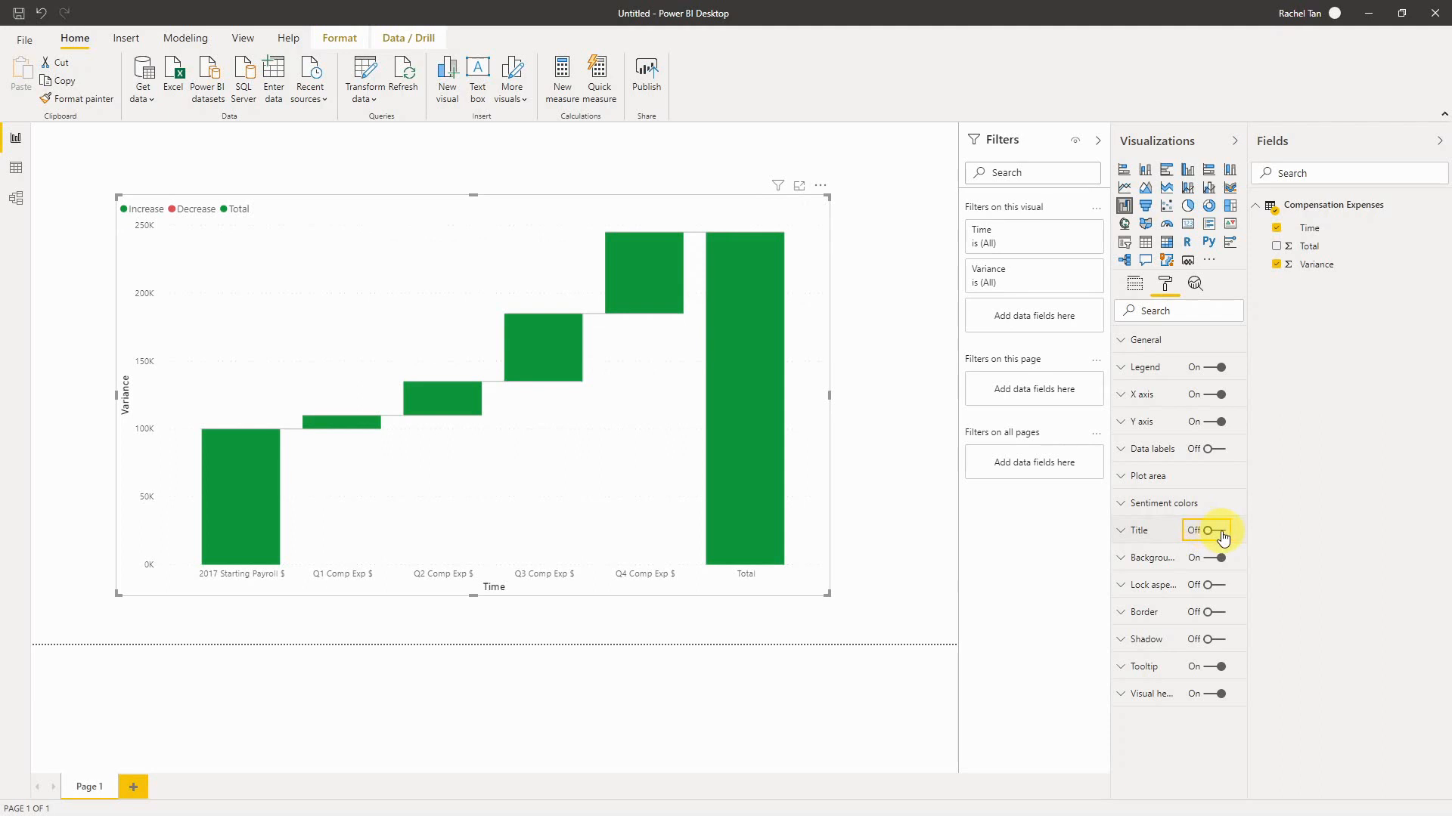
click(1143, 534)
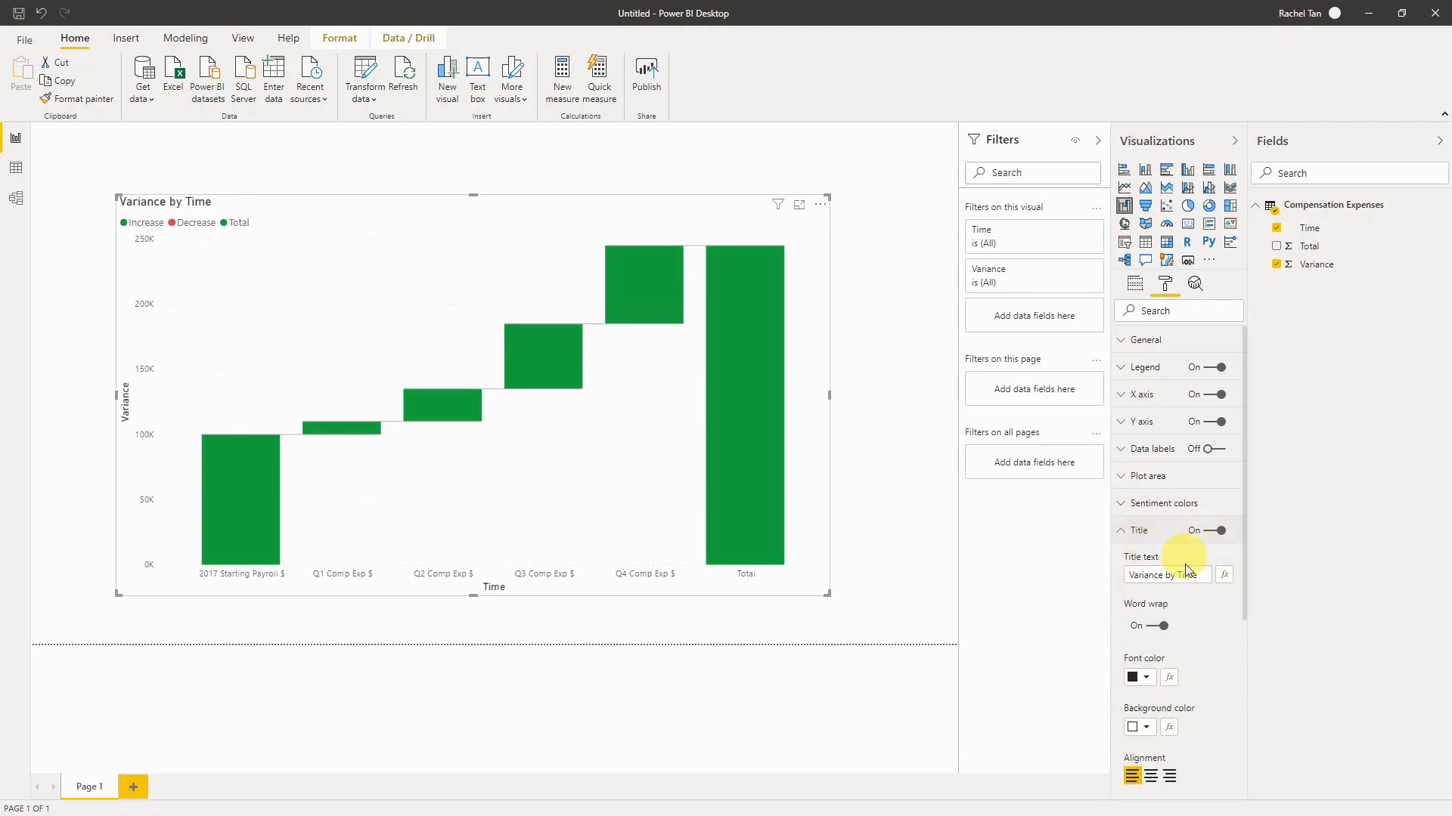
drag(1202, 575, 1072, 568)
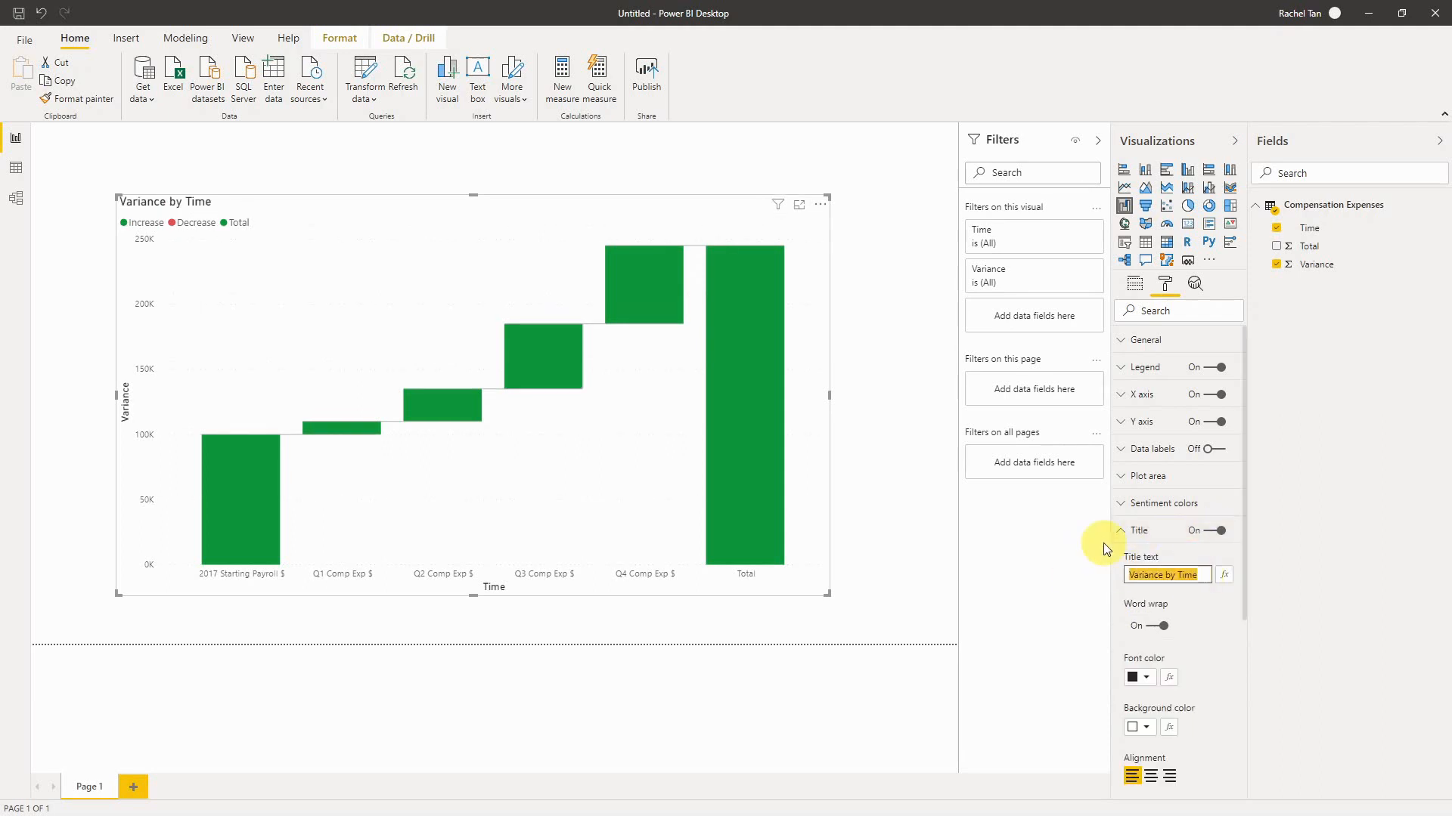
text(2017 )
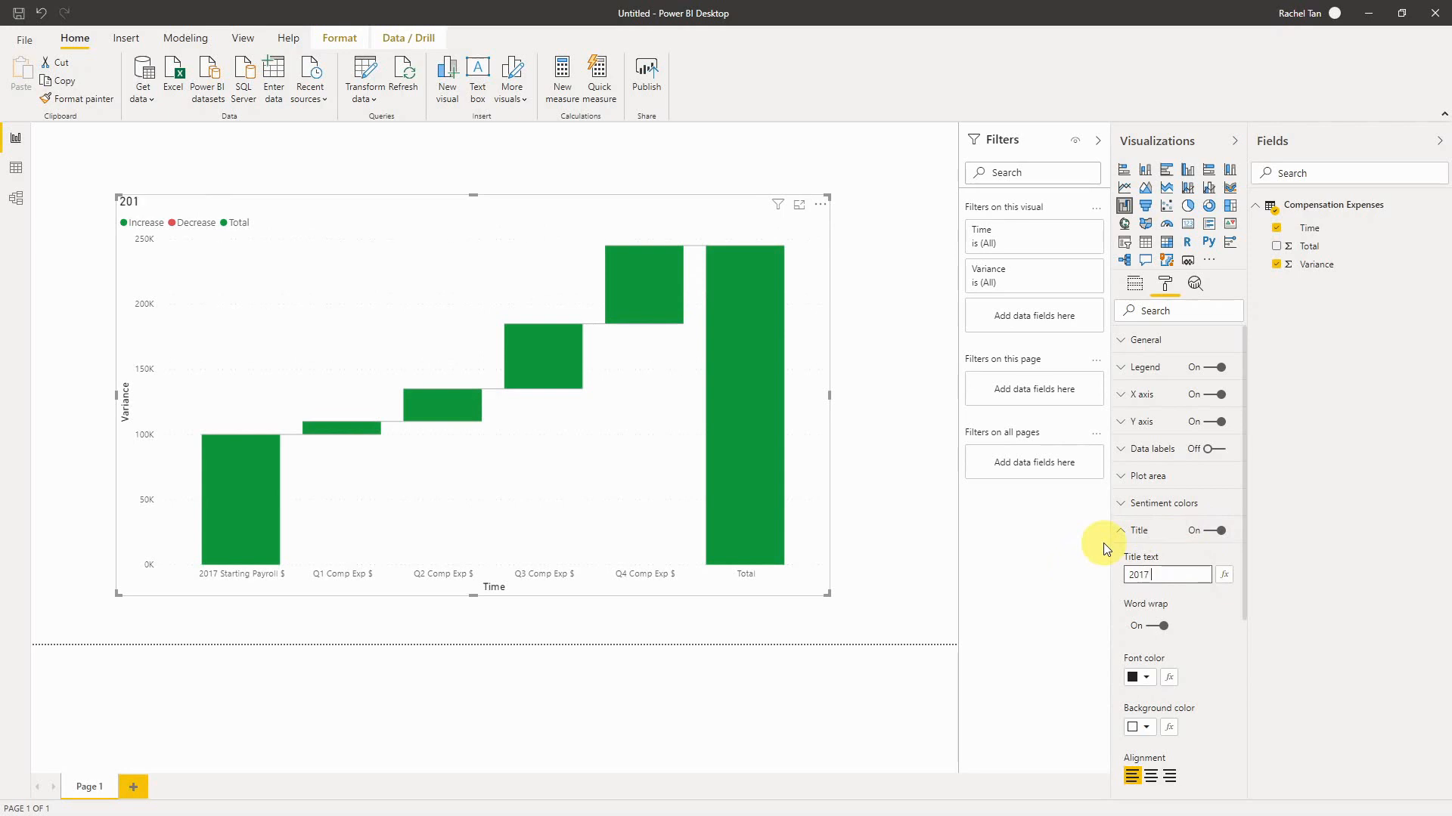
text(Com)
key(BackSpace)
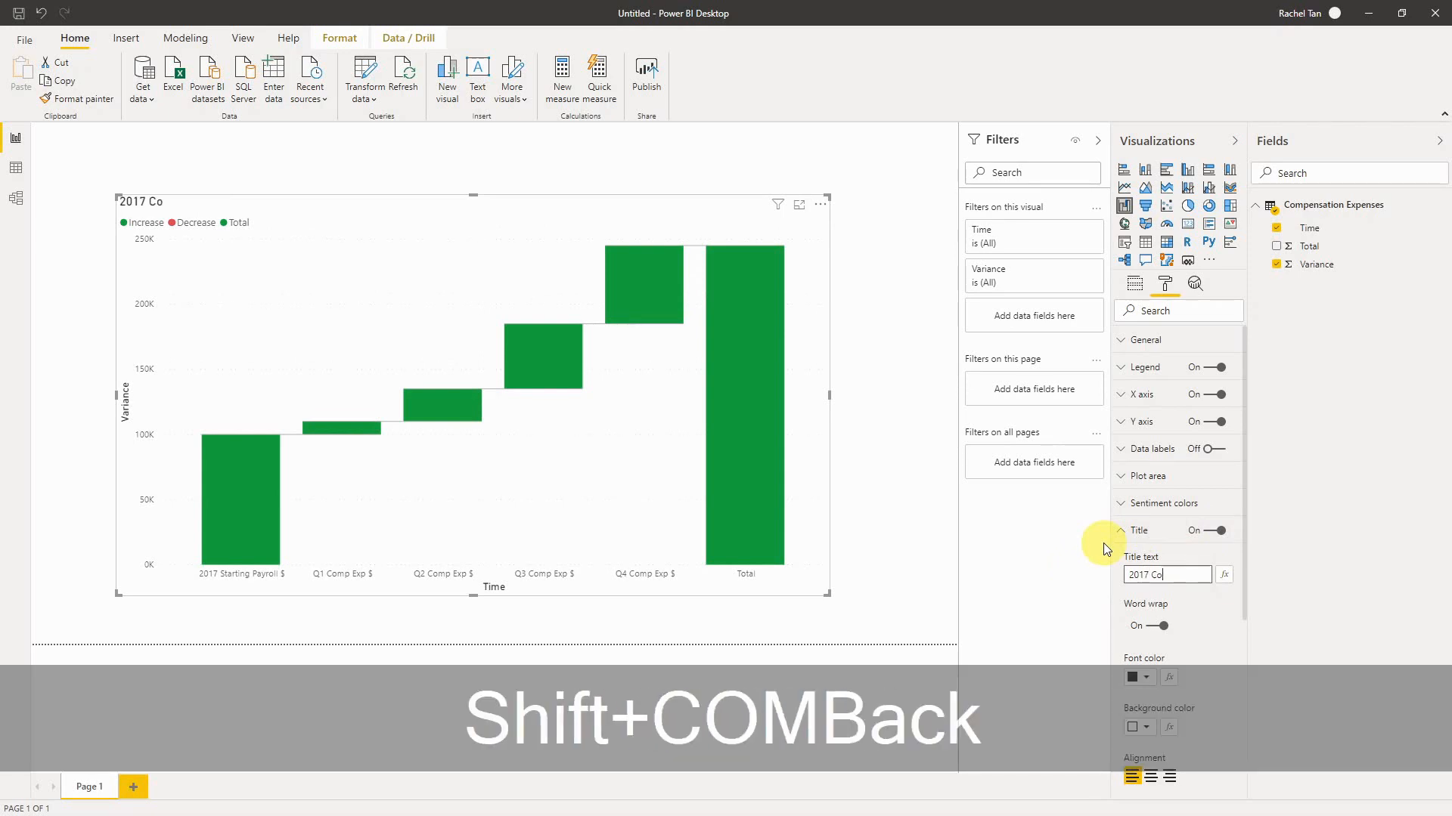
text(mpensation )
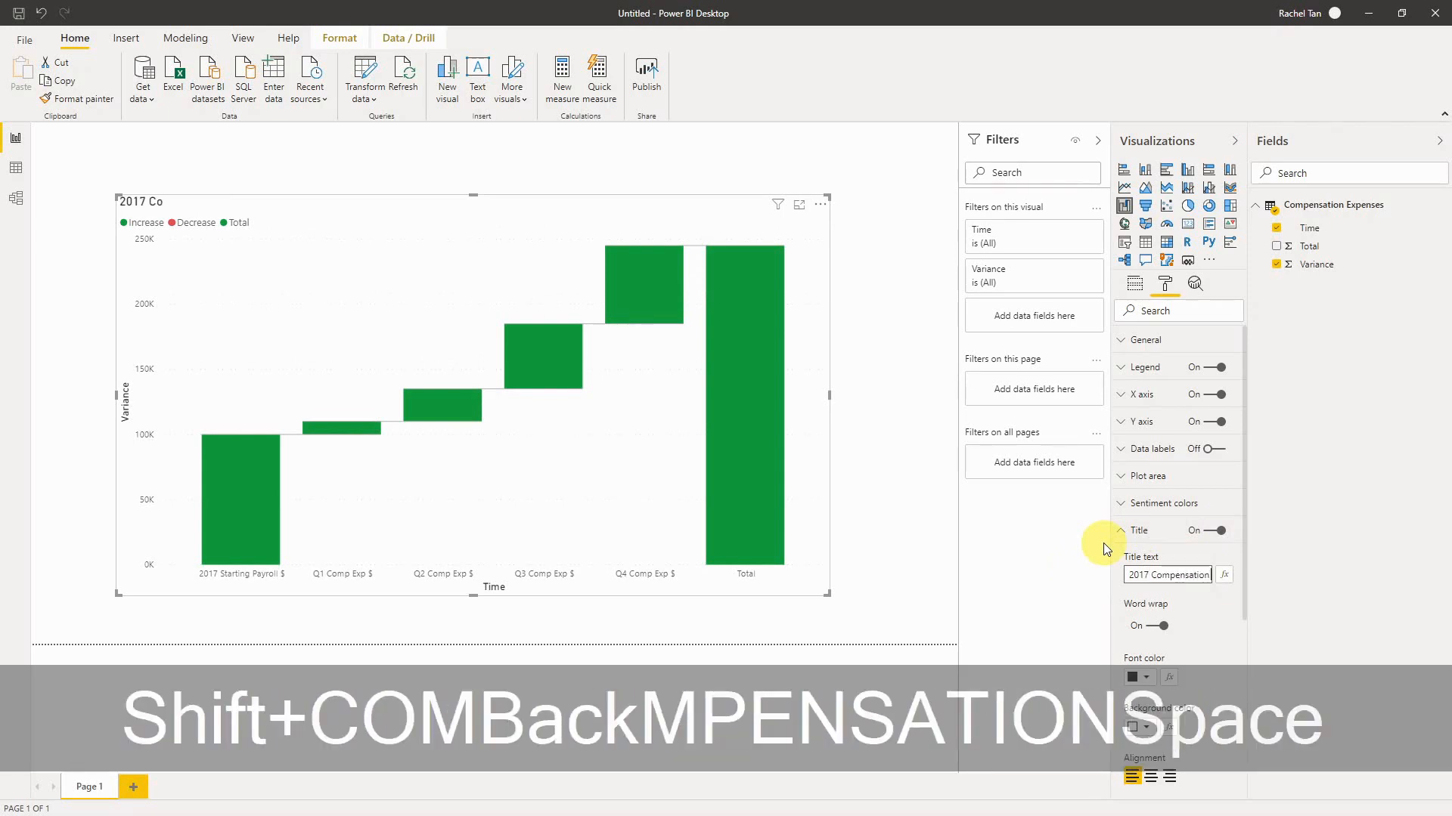
text(Expens)
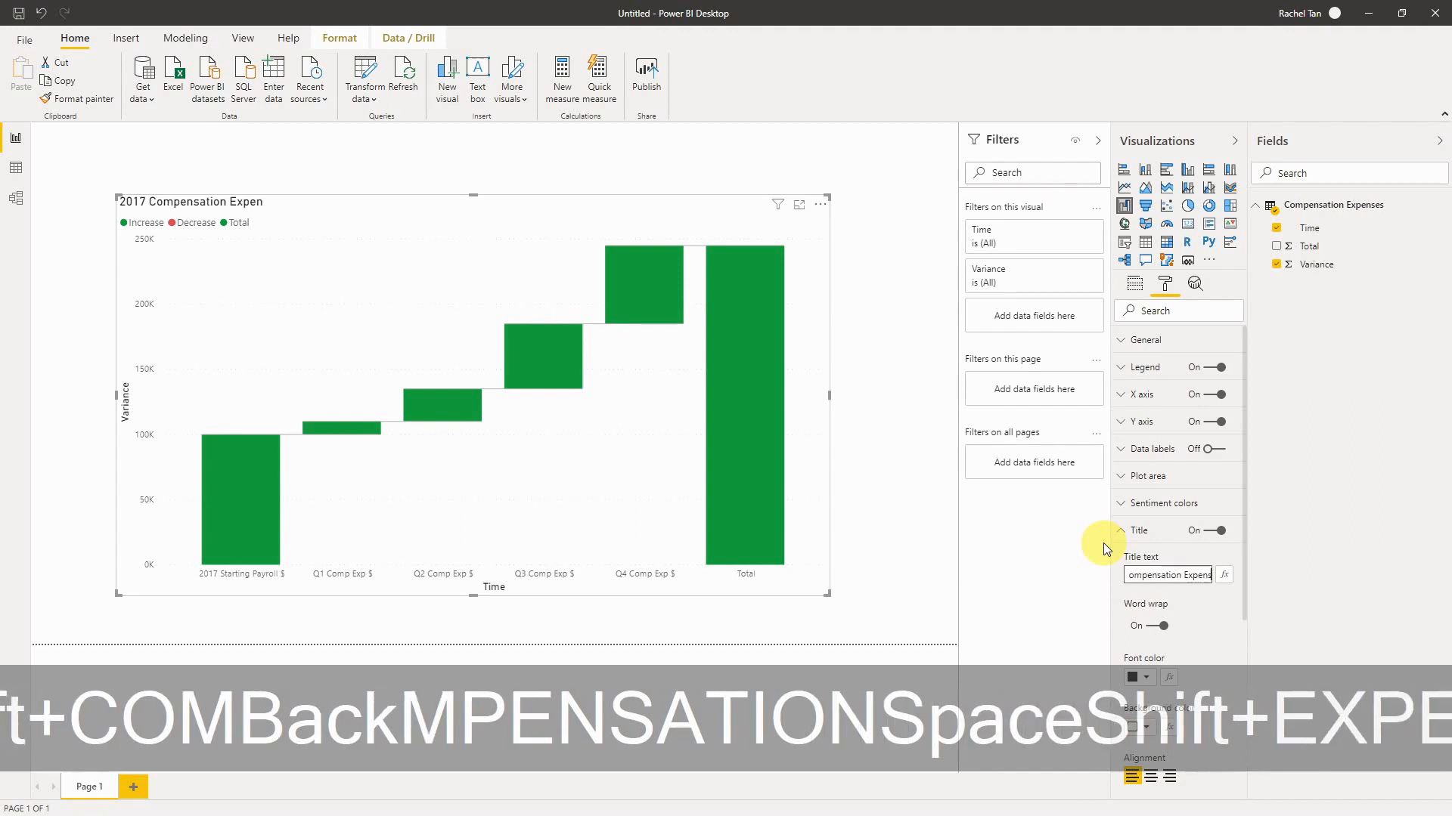
text(es Report)
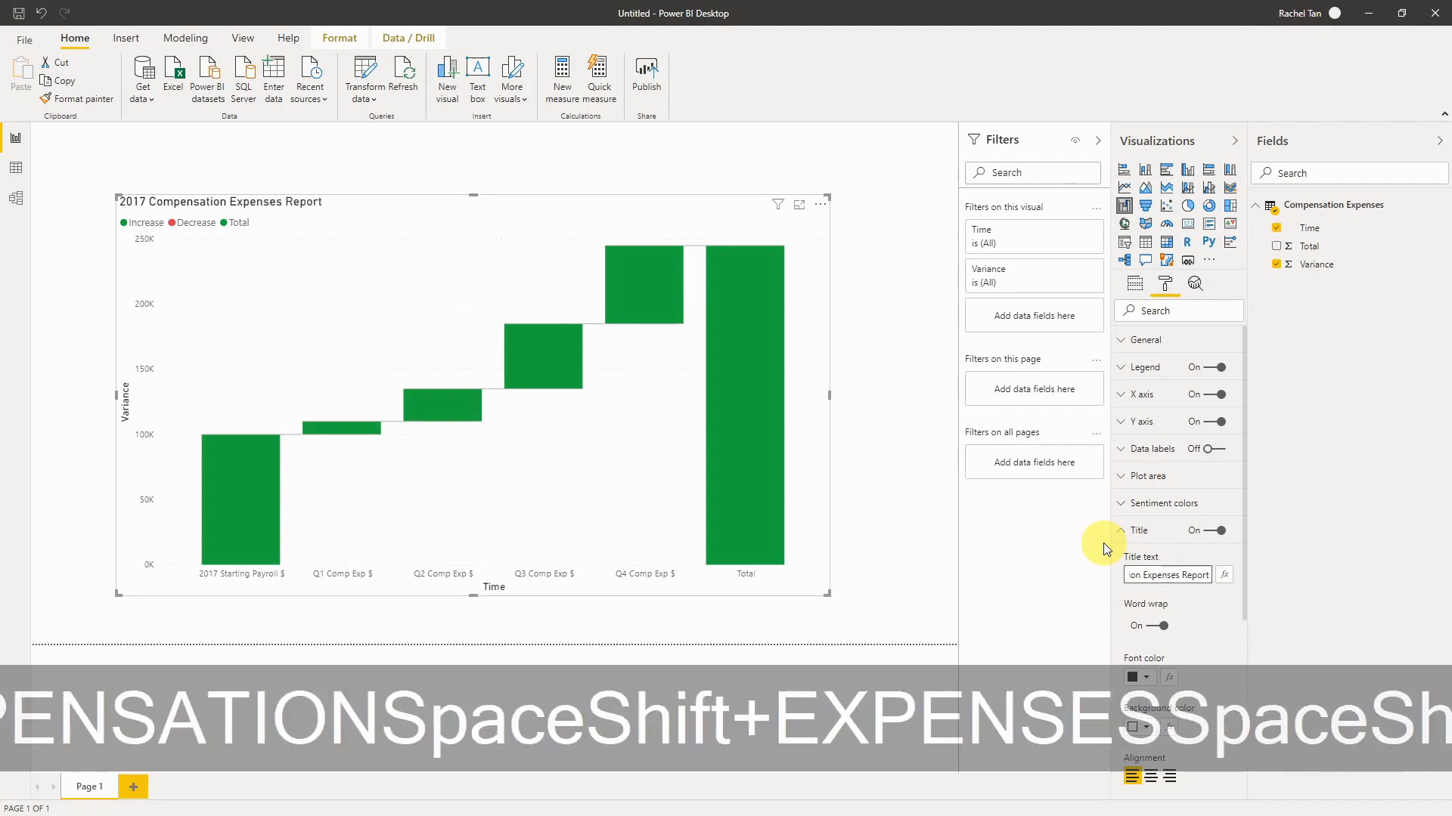
click(1187, 589)
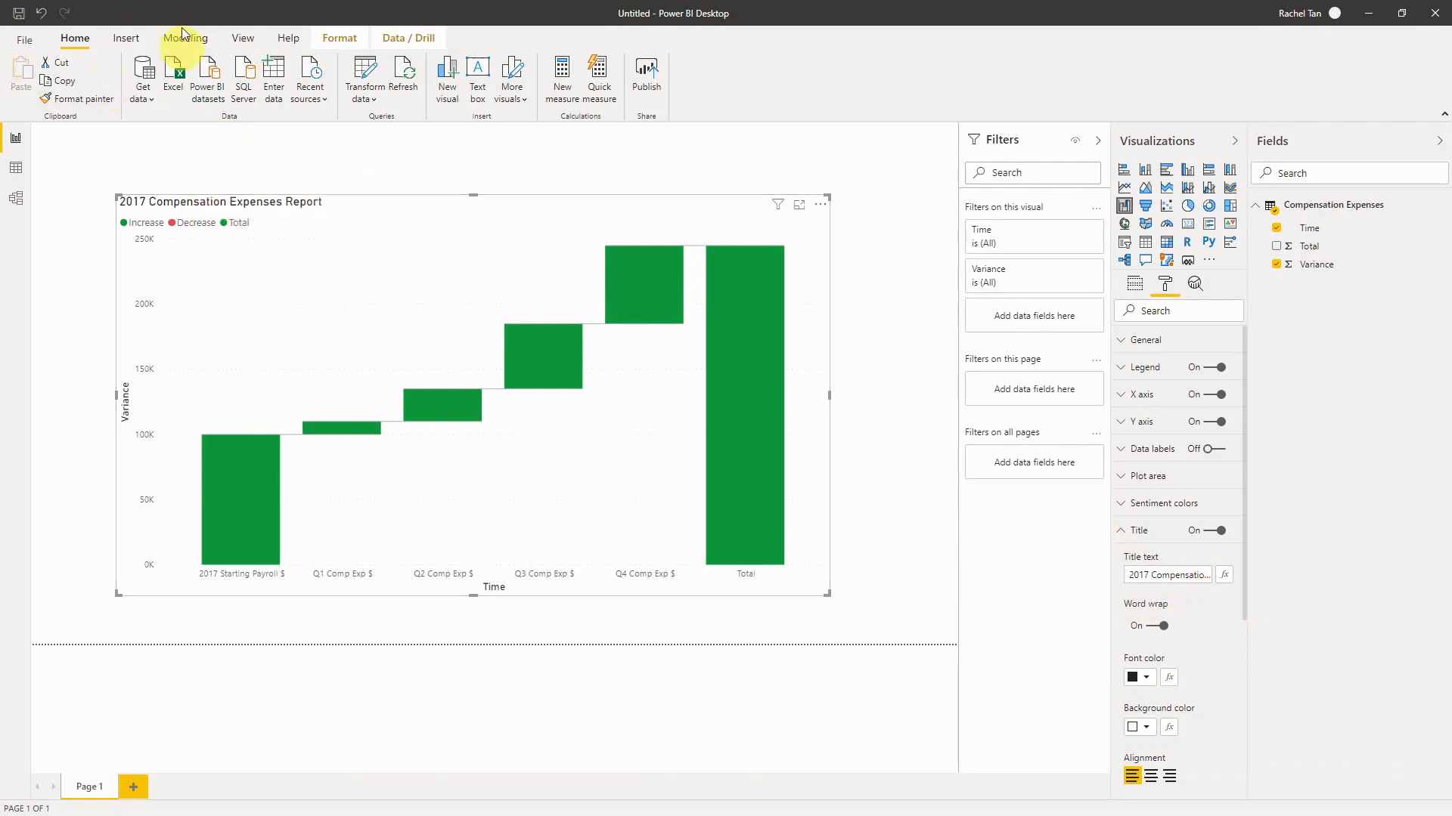
Turn on the waterfall chart's data labels and set their display units to None
click(1164, 530)
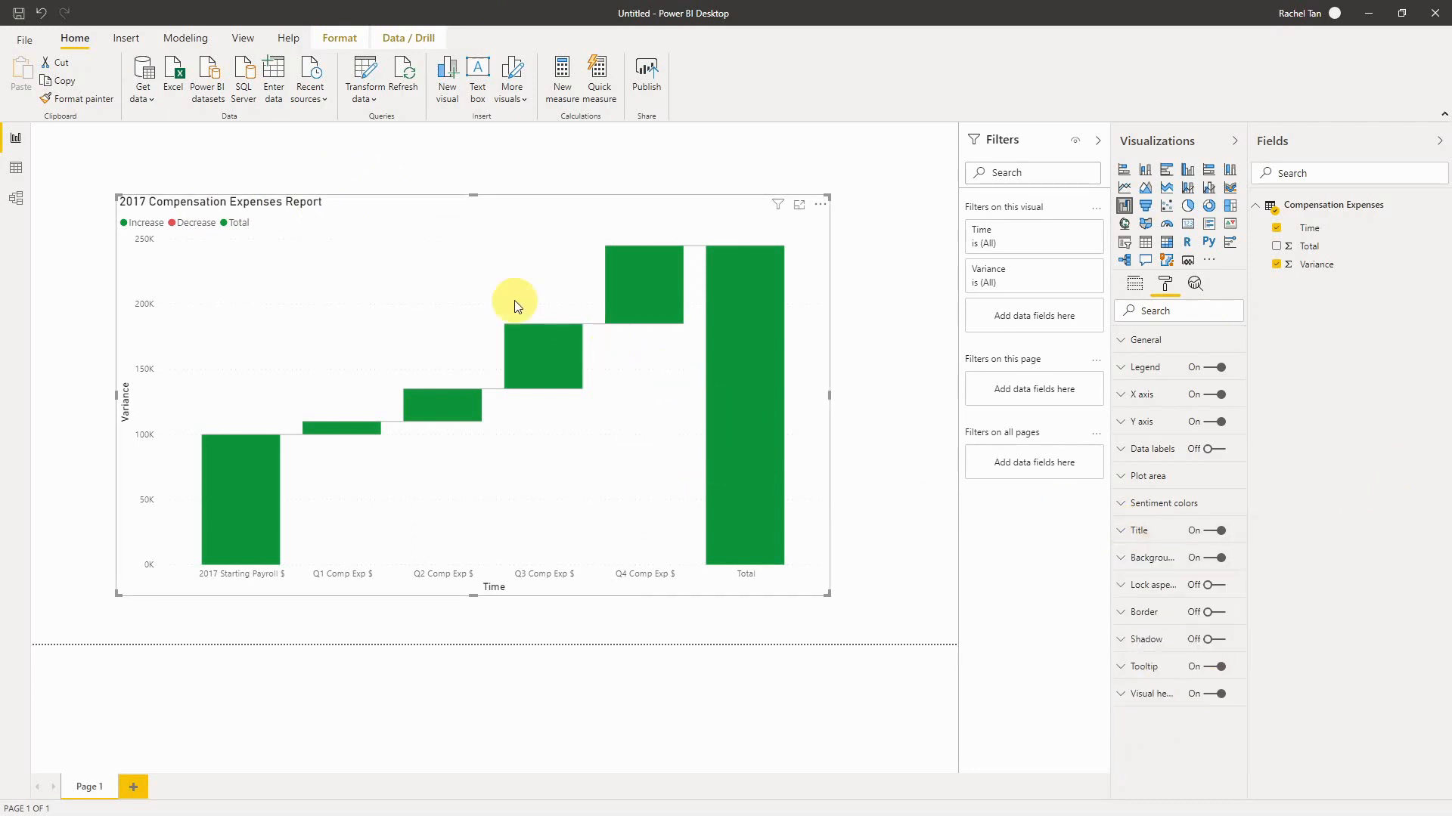
mouse_move(509, 376)
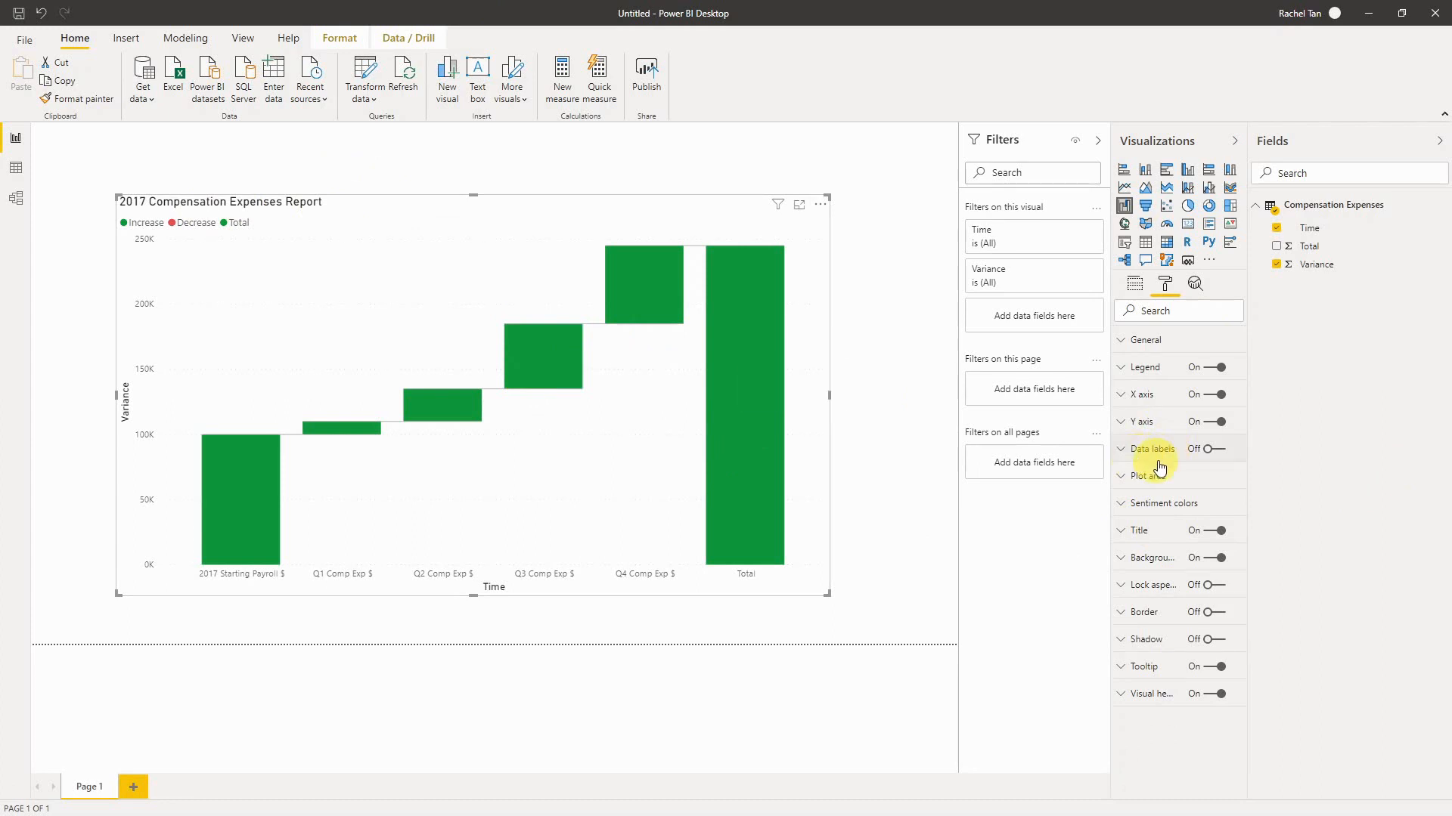
click(1212, 452)
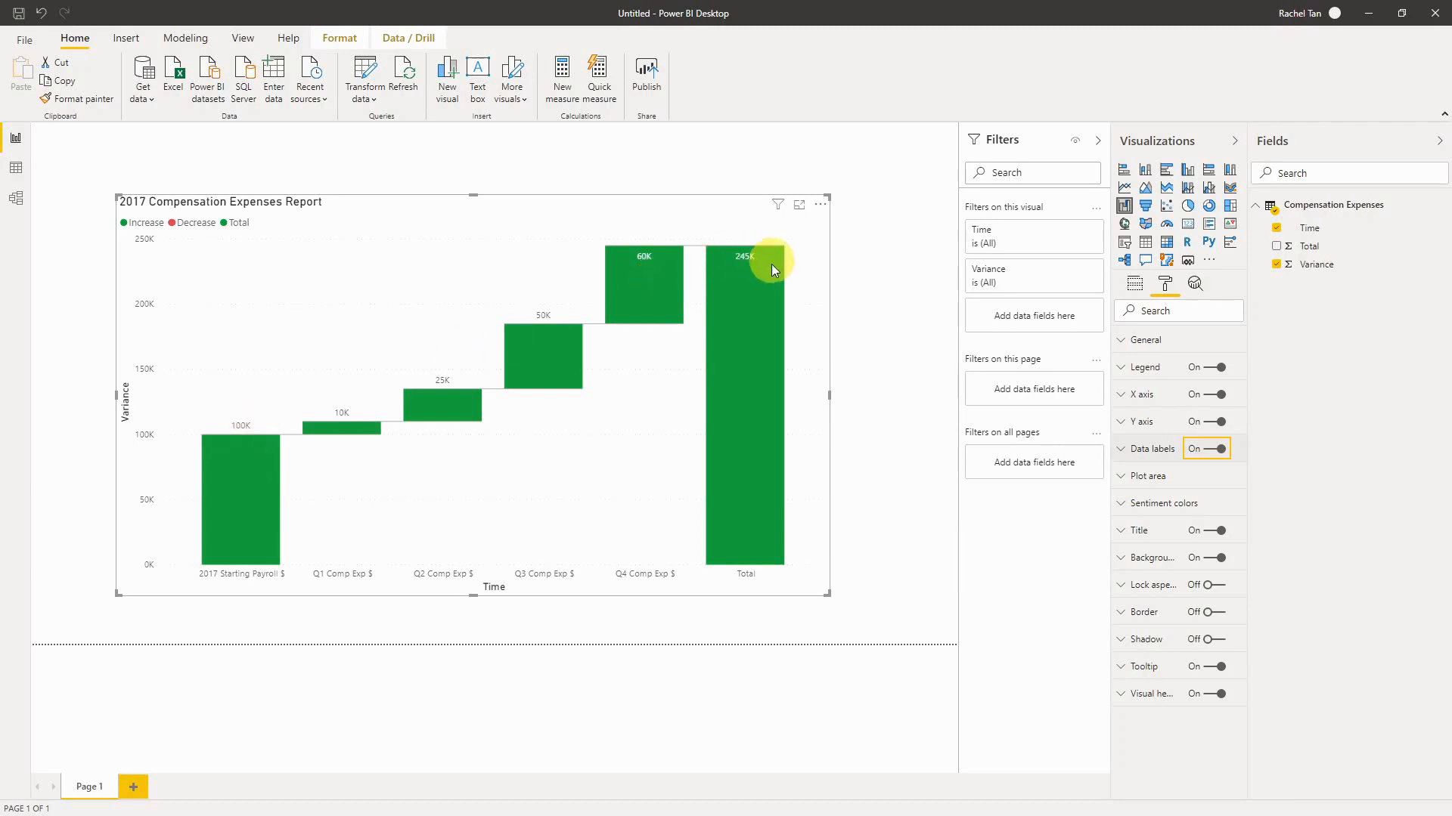
mouse_move(773, 265)
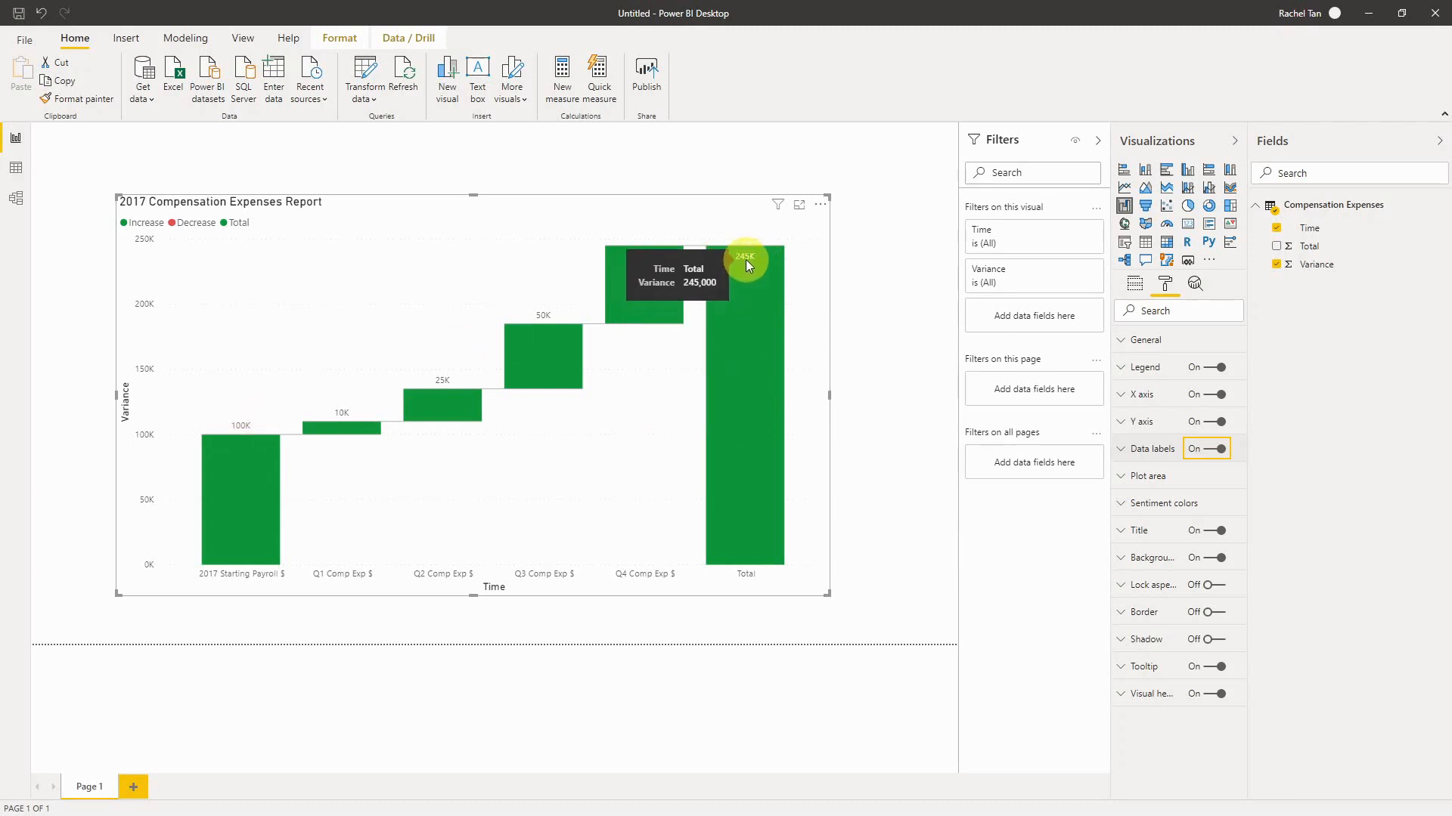
click(1157, 451)
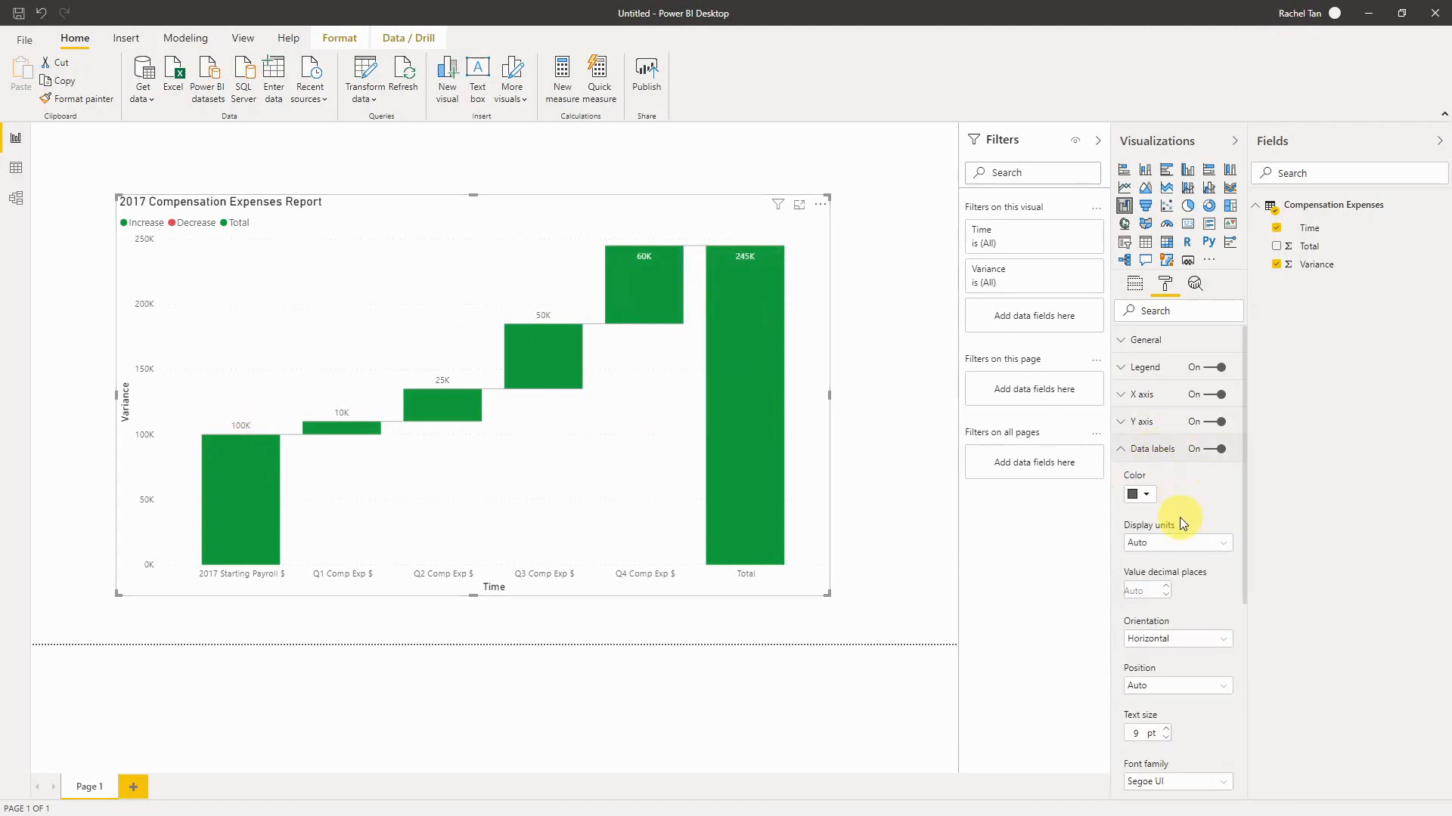
click(1178, 544)
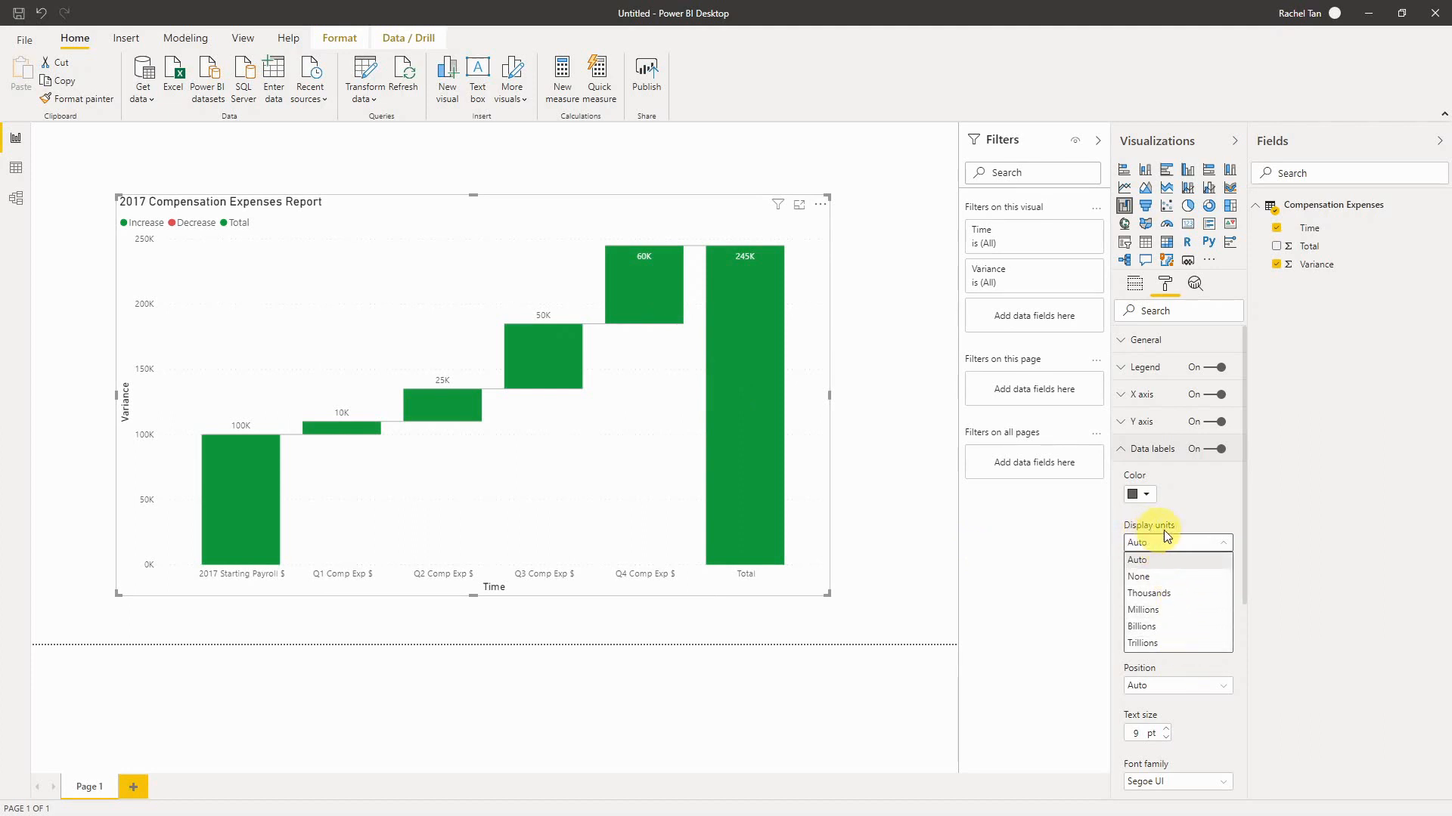
click(1163, 577)
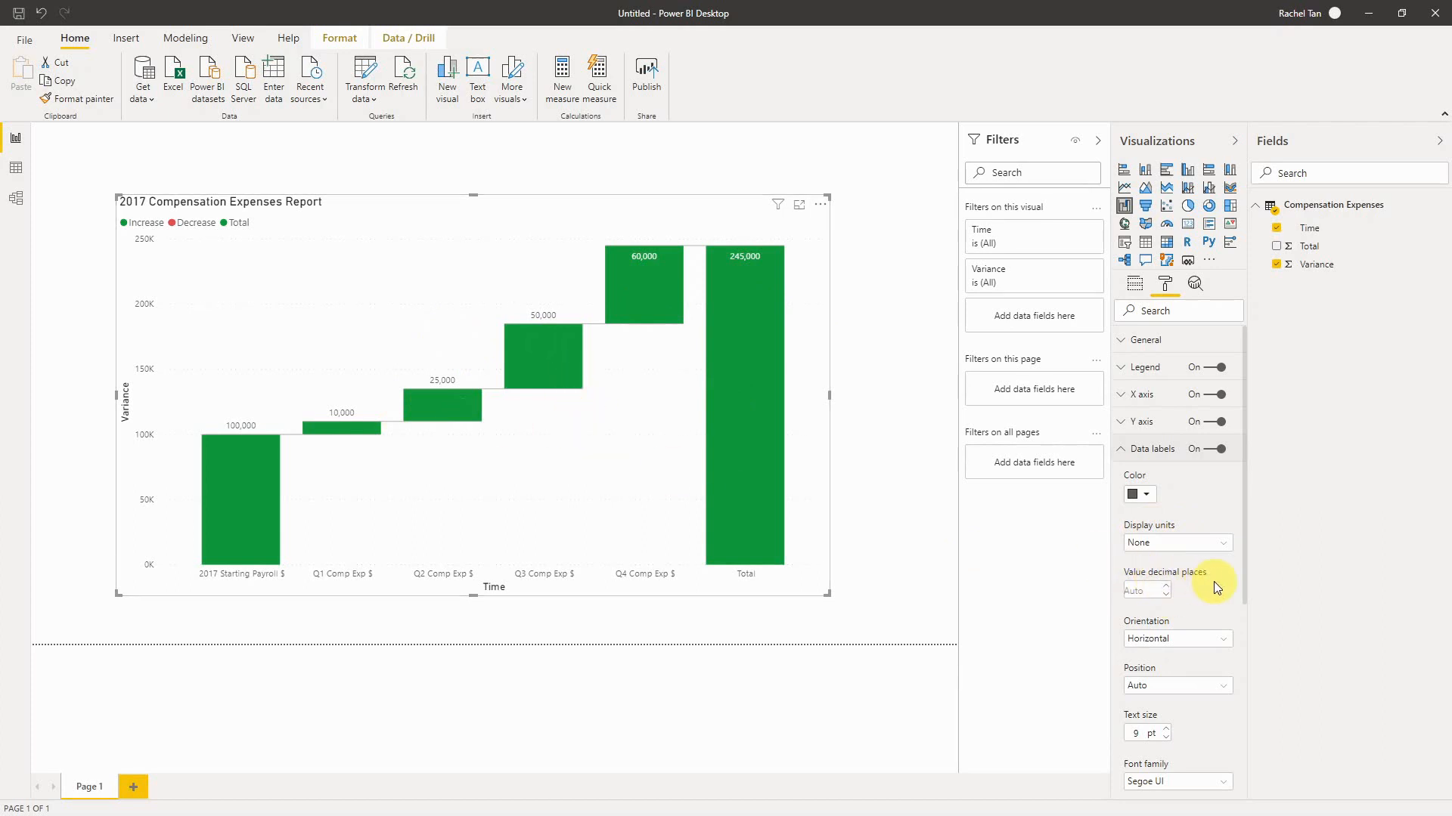
click(1134, 449)
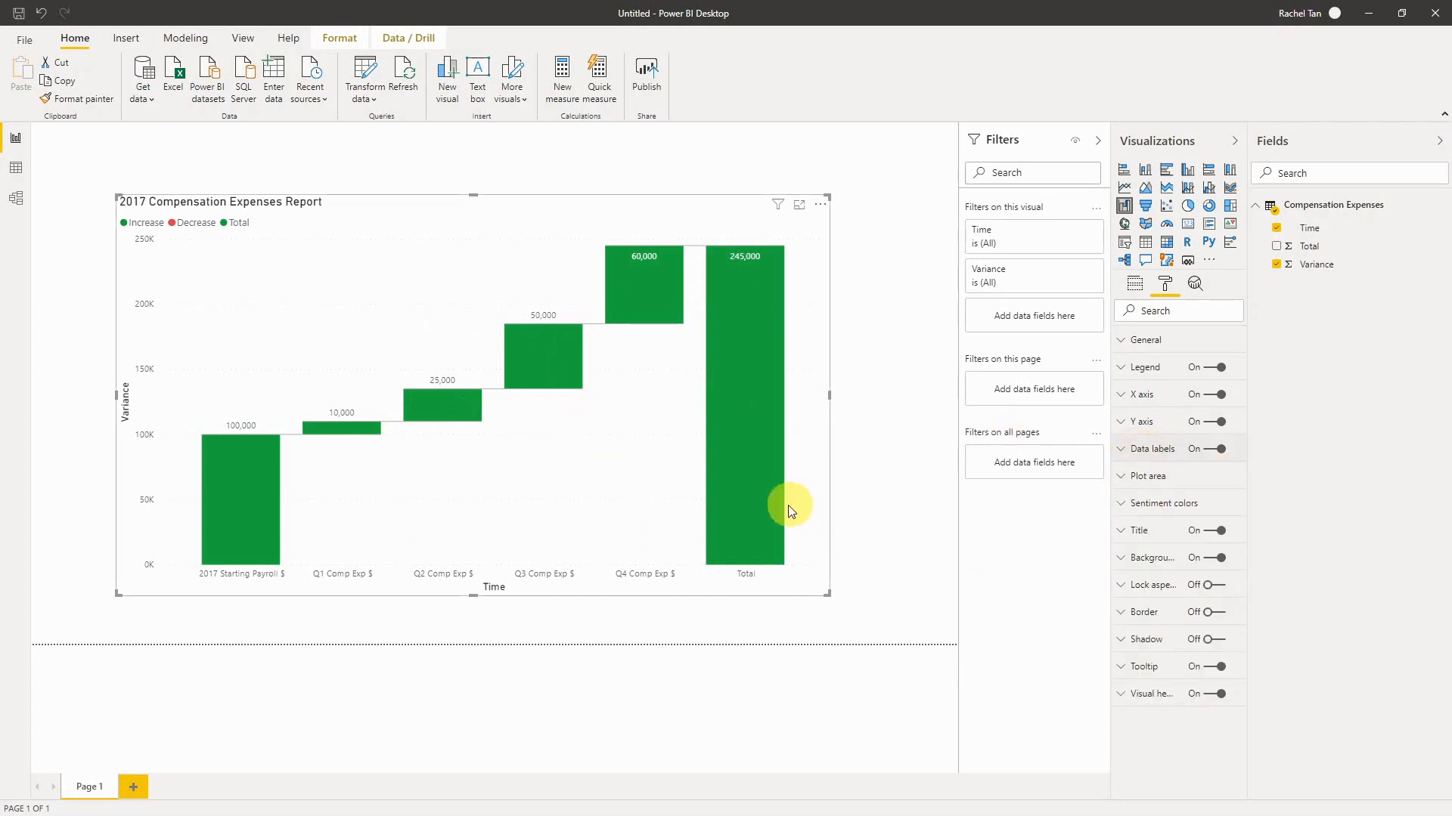
click(942, 488)
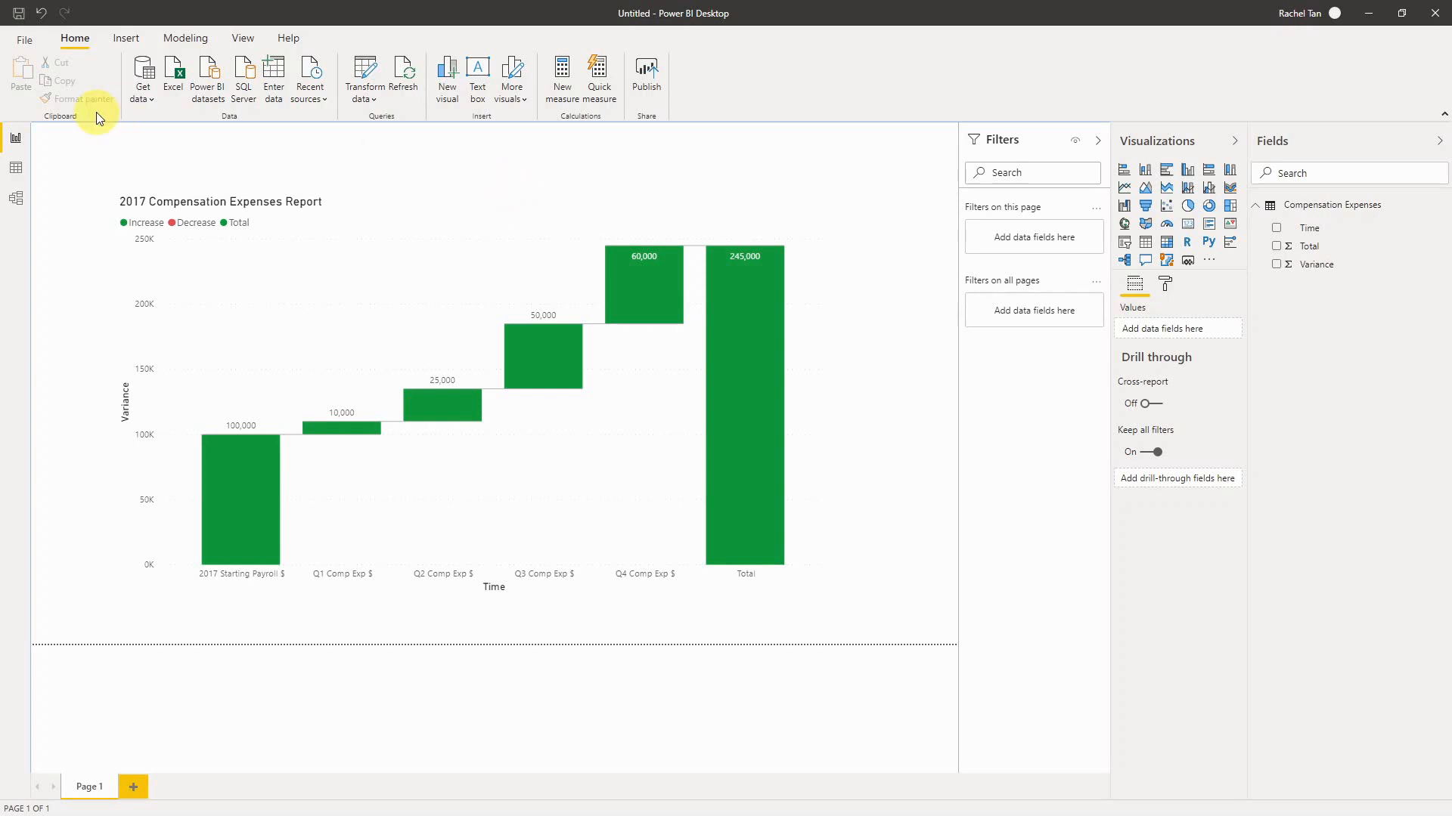
Export the report page to PDF and view it in Adobe Acrobat
click(24, 39)
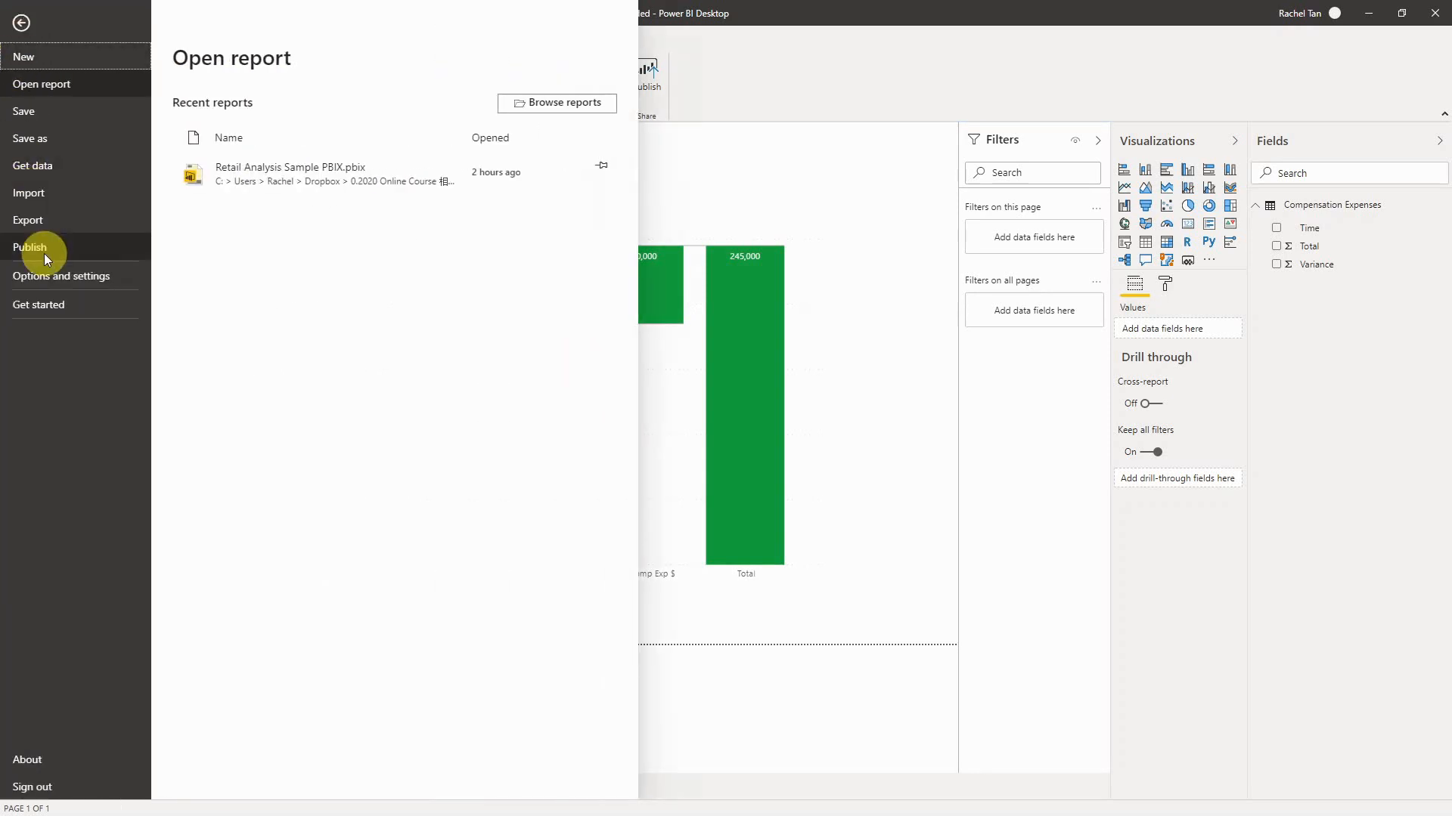
click(753, 169)
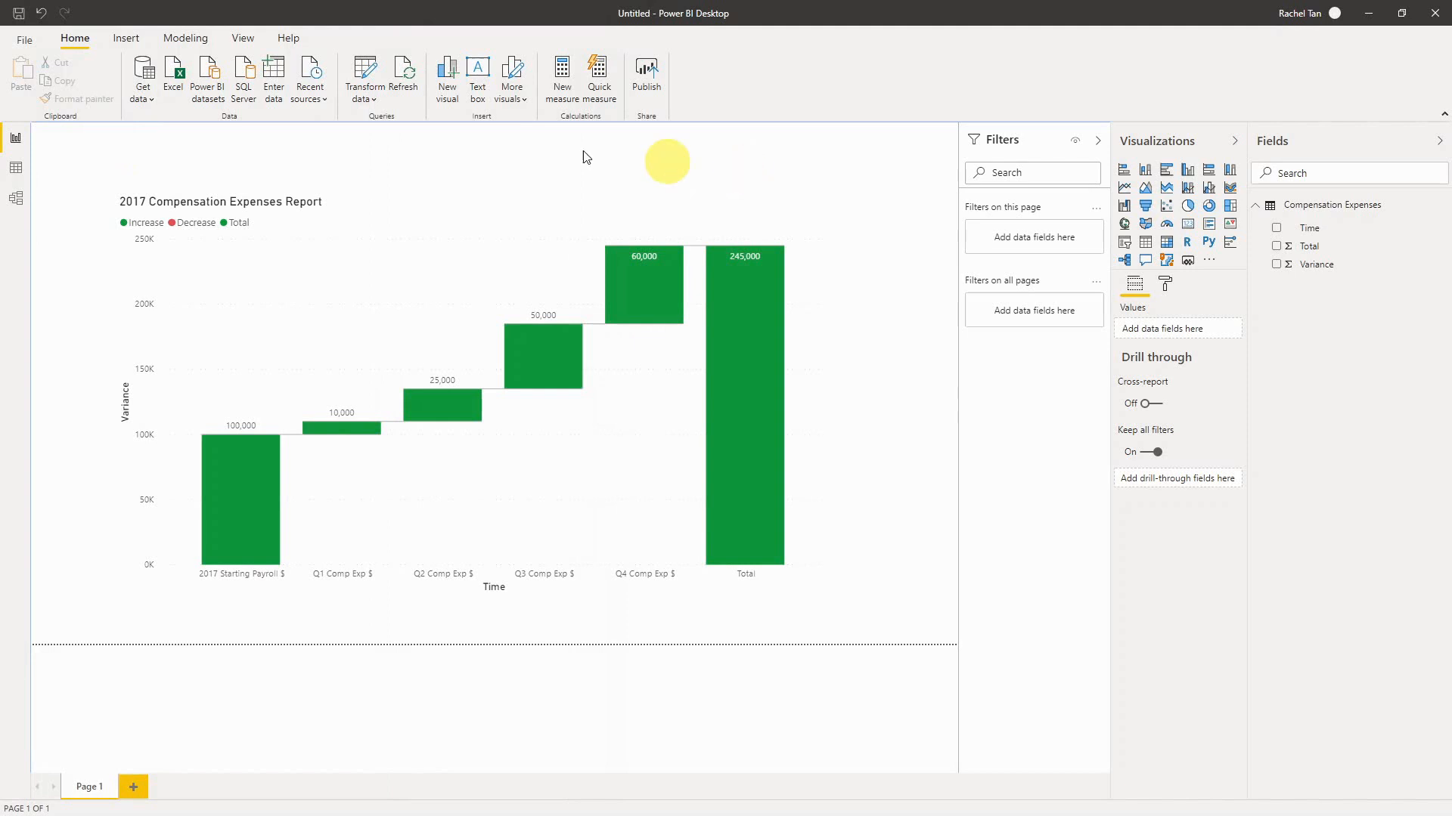
click(17, 41)
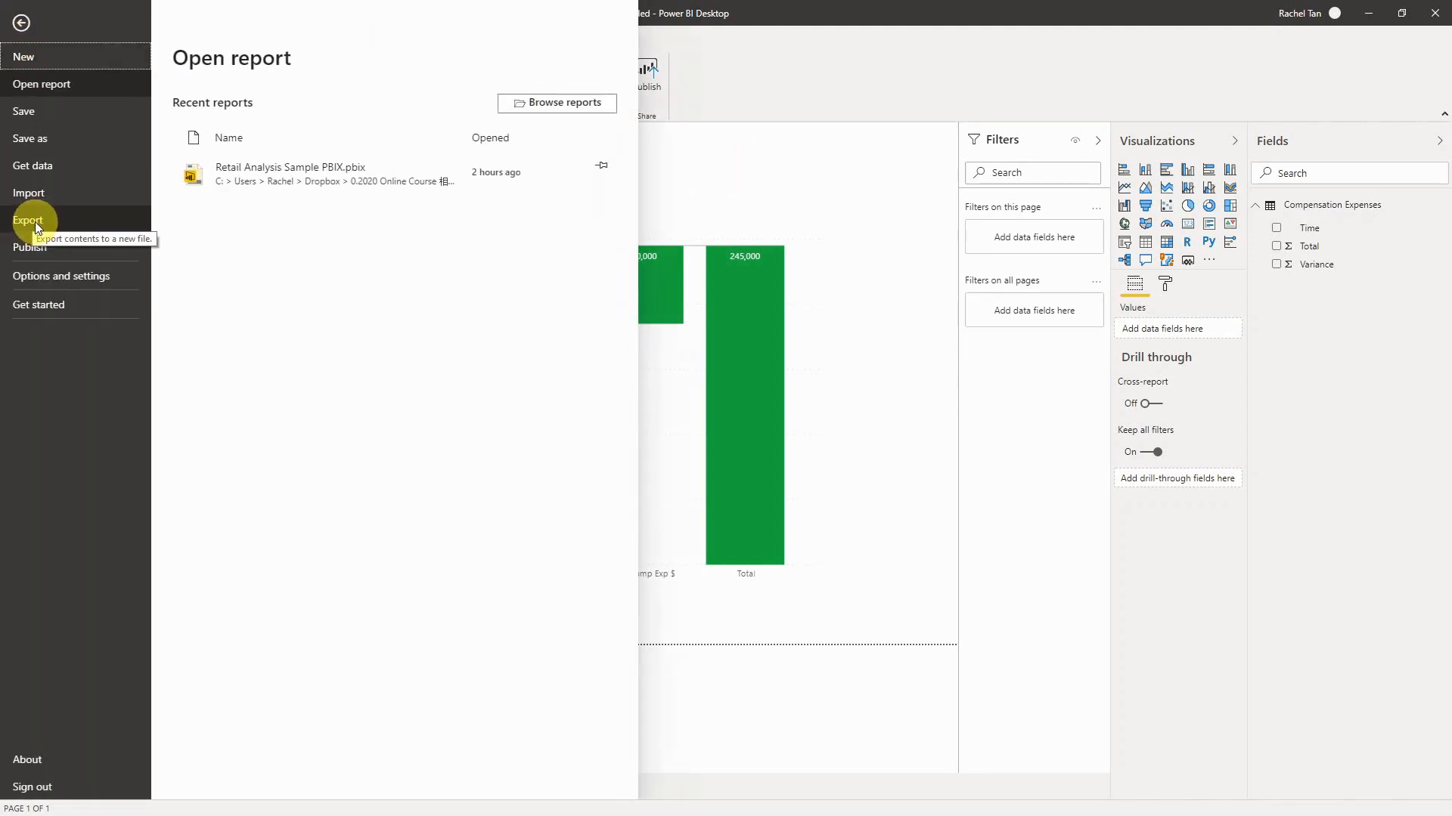
click(35, 221)
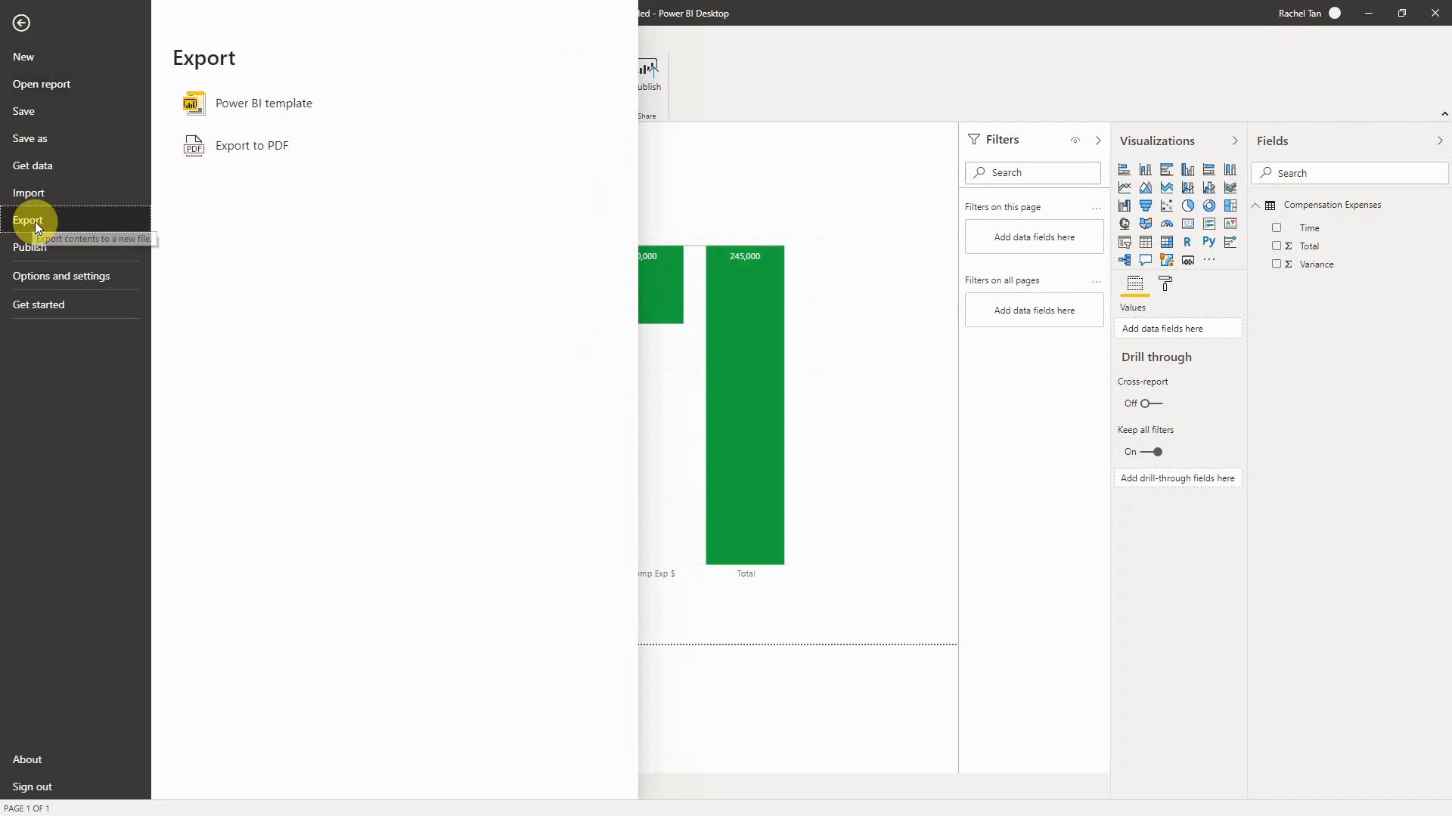
click(268, 150)
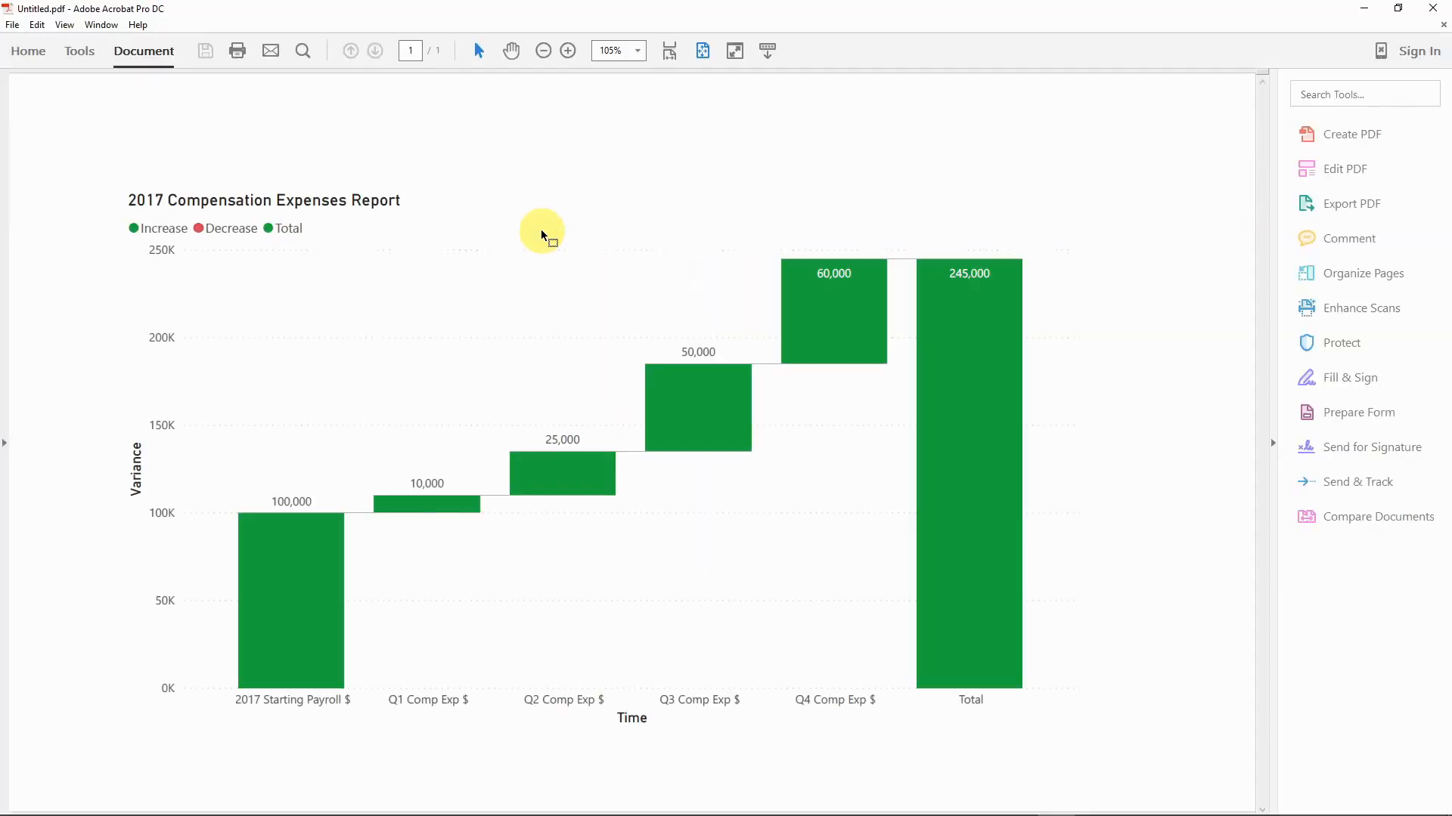
click(544, 51)
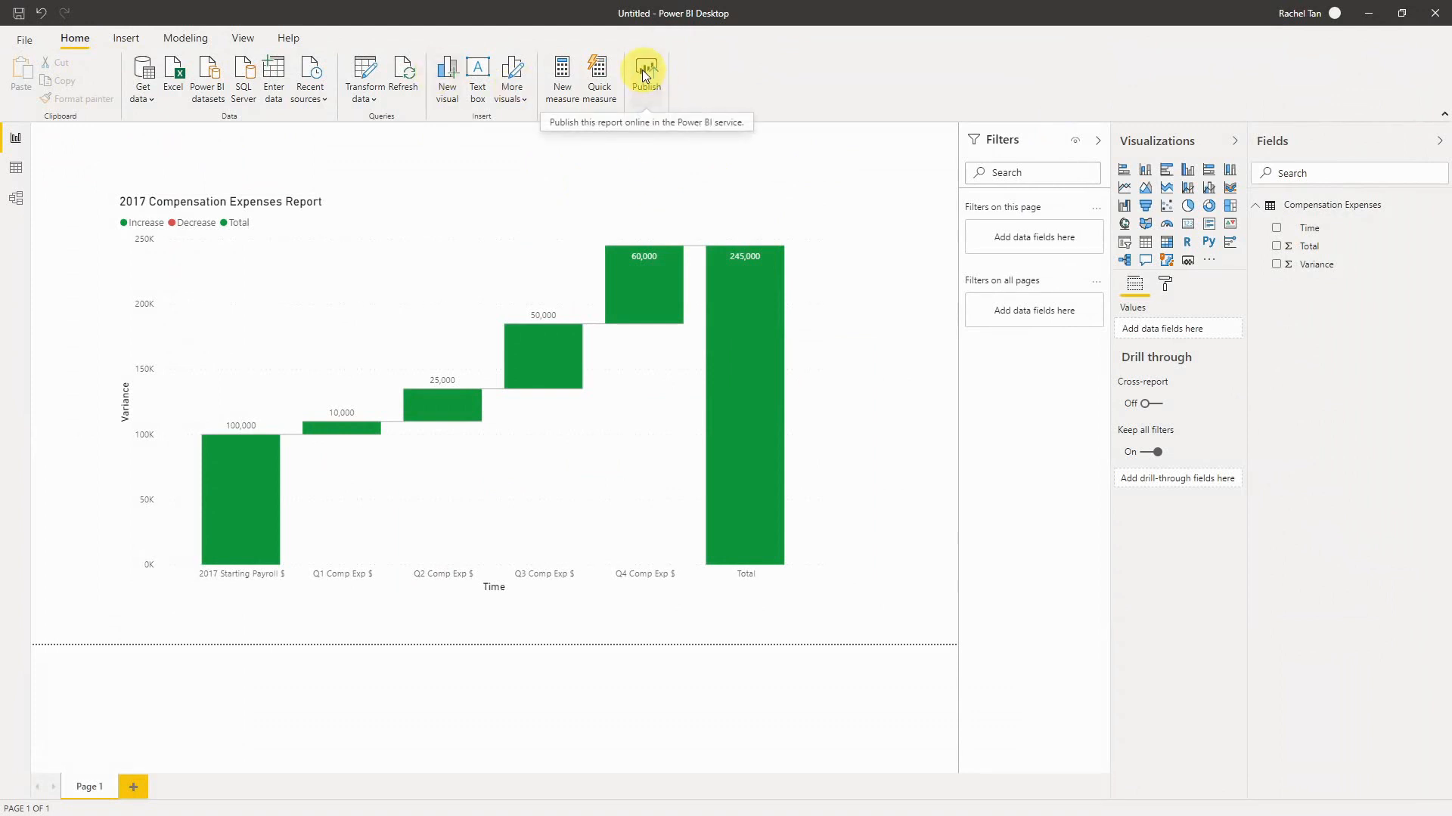
click(18, 41)
click(52, 227)
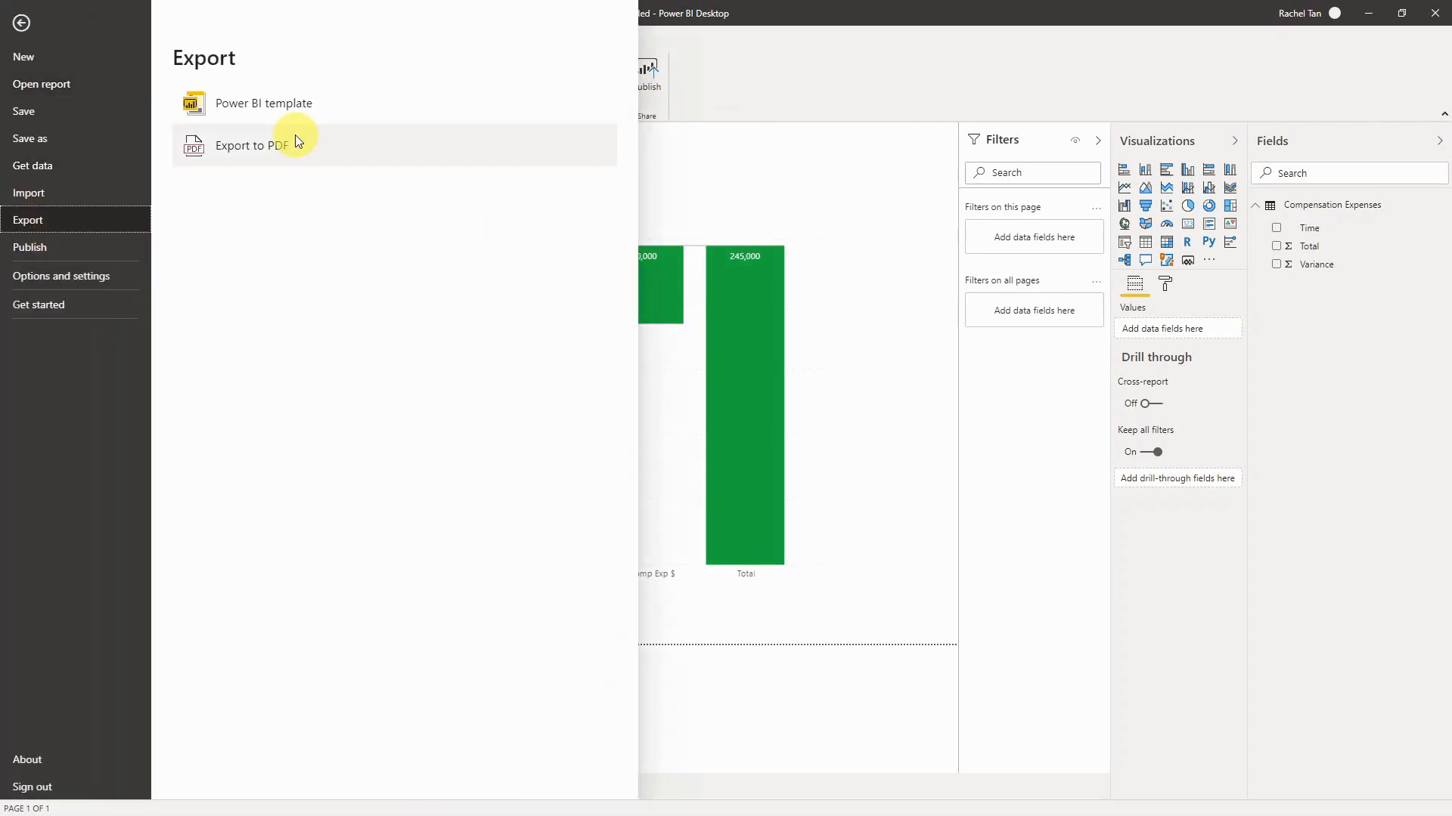
click(732, 114)
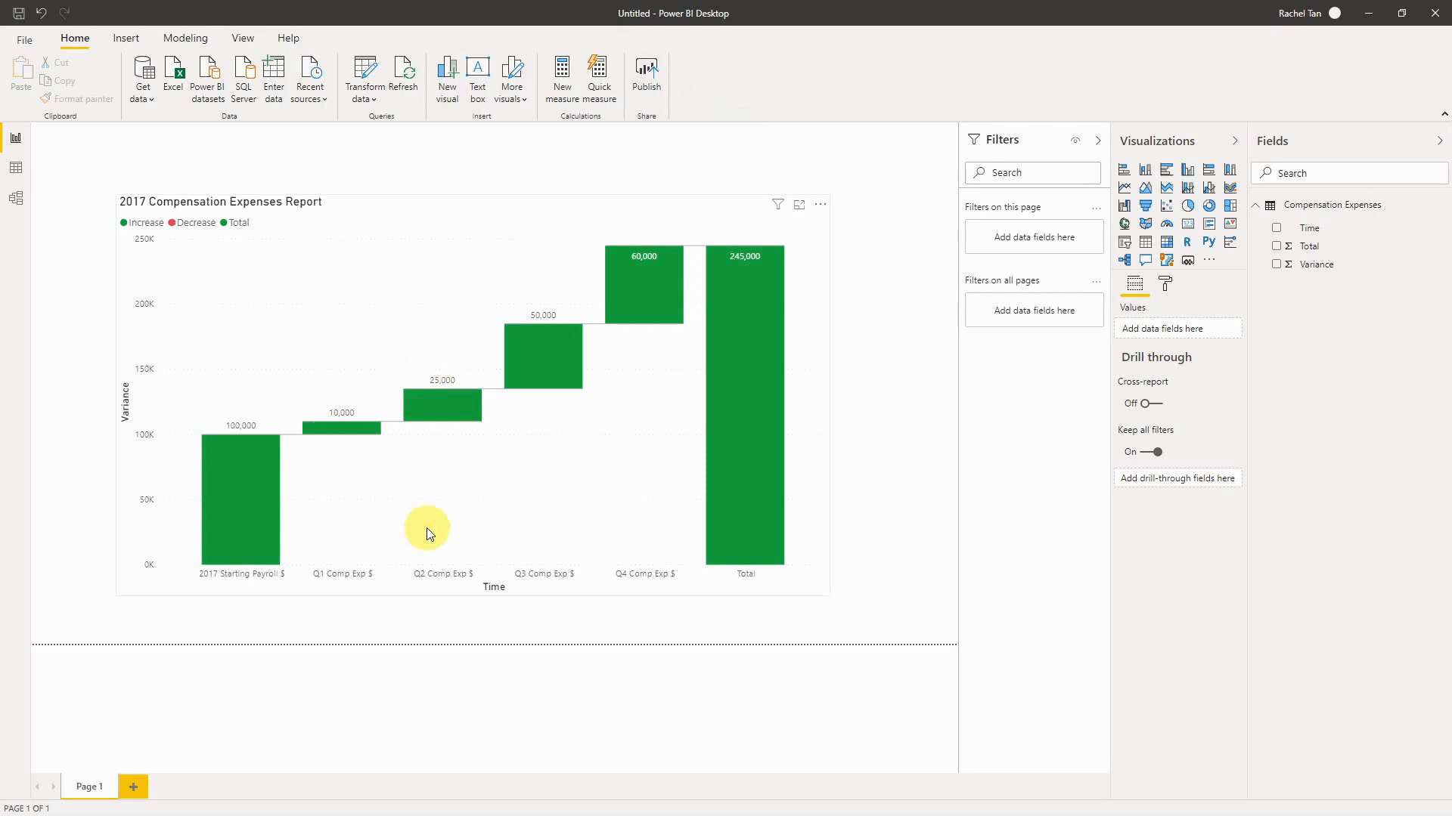
Start publishing the report and save it as Waterfall Chart.pbix in the Test Files folder, replacing the existing file
click(650, 76)
click(800, 438)
click(237, 113)
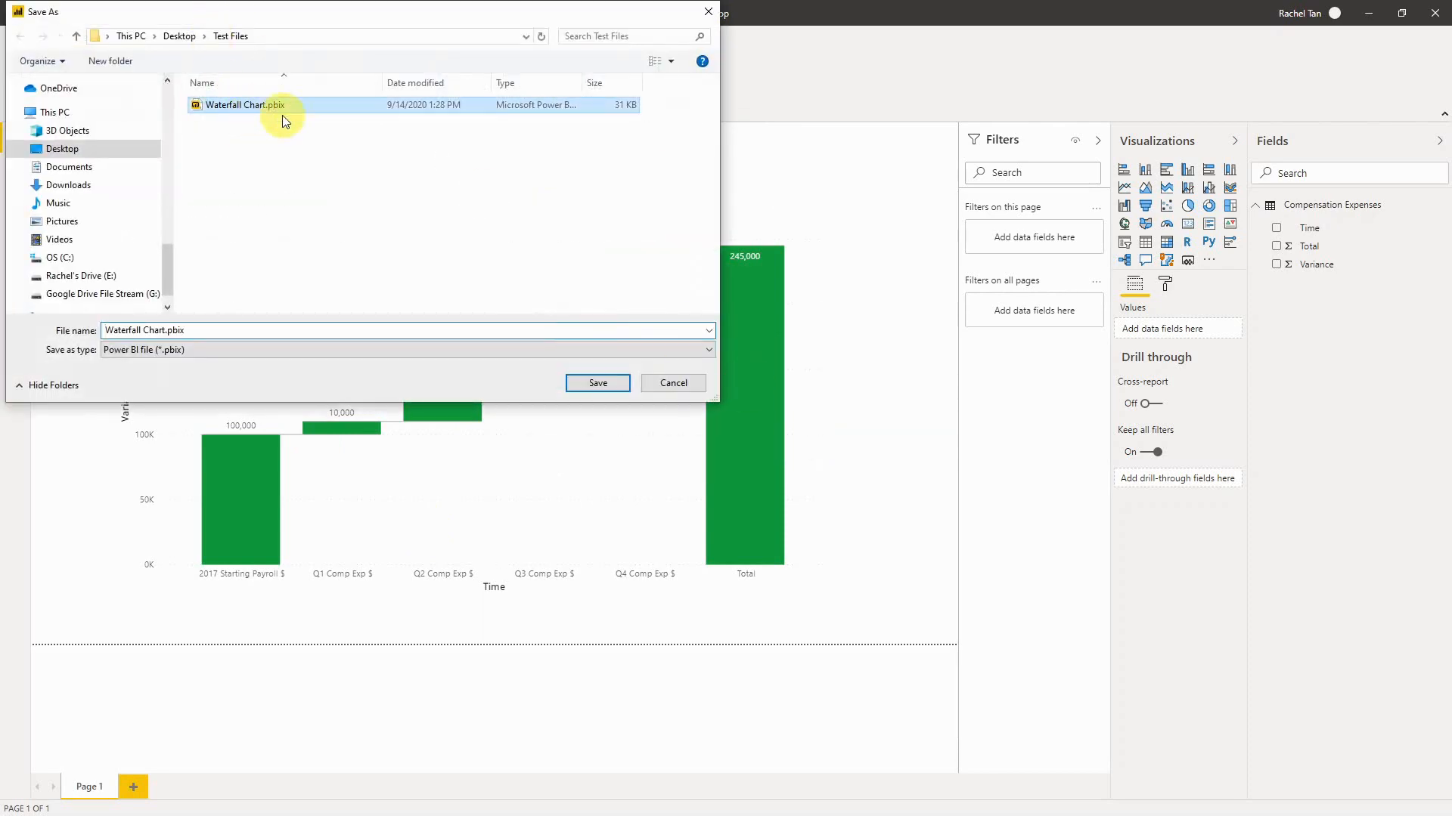
click(602, 380)
click(762, 416)
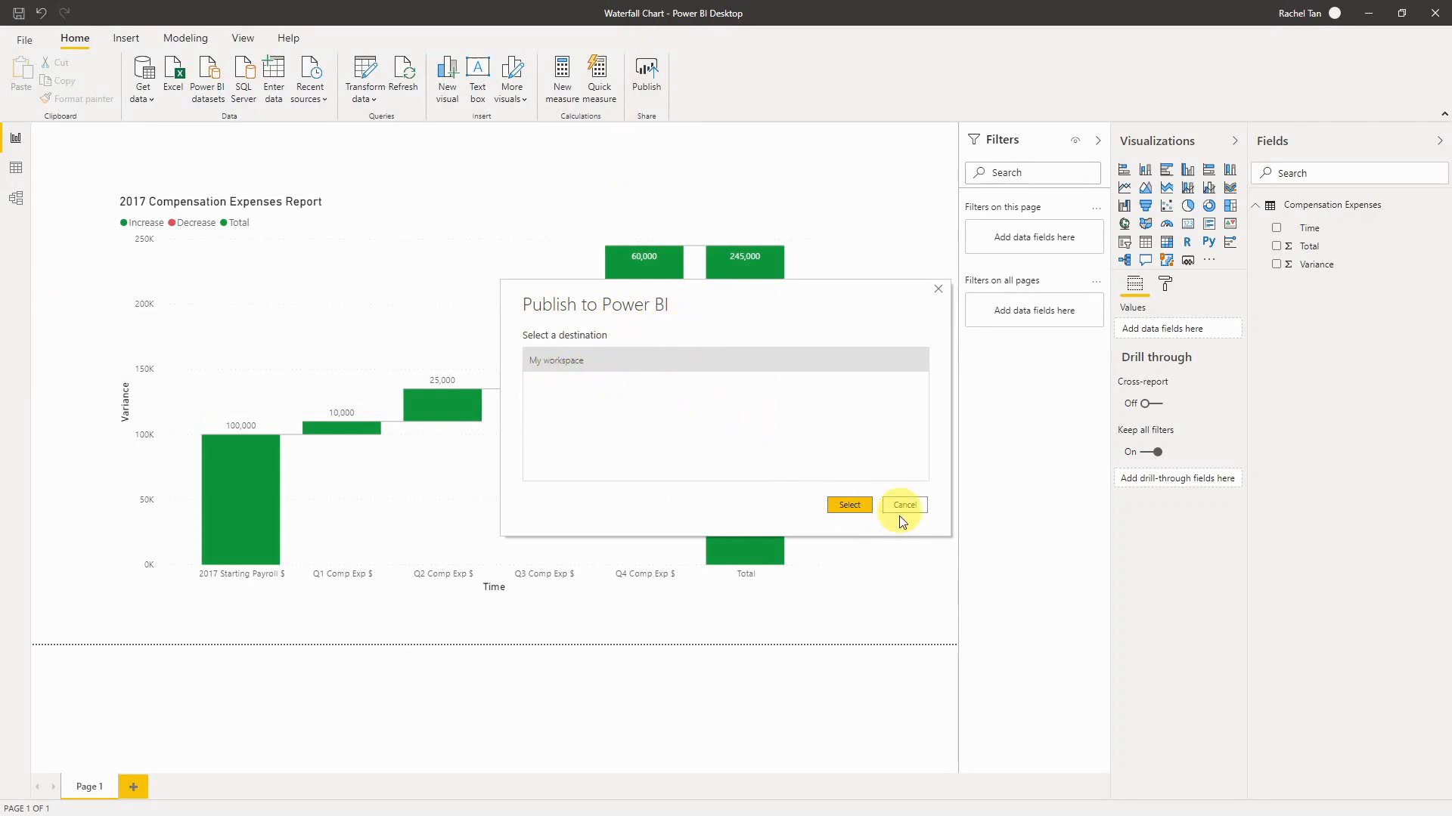
Publish the report to My workspace, replacing the existing Waterfall Chart dataset, and open the published report in the Power BI service
click(849, 506)
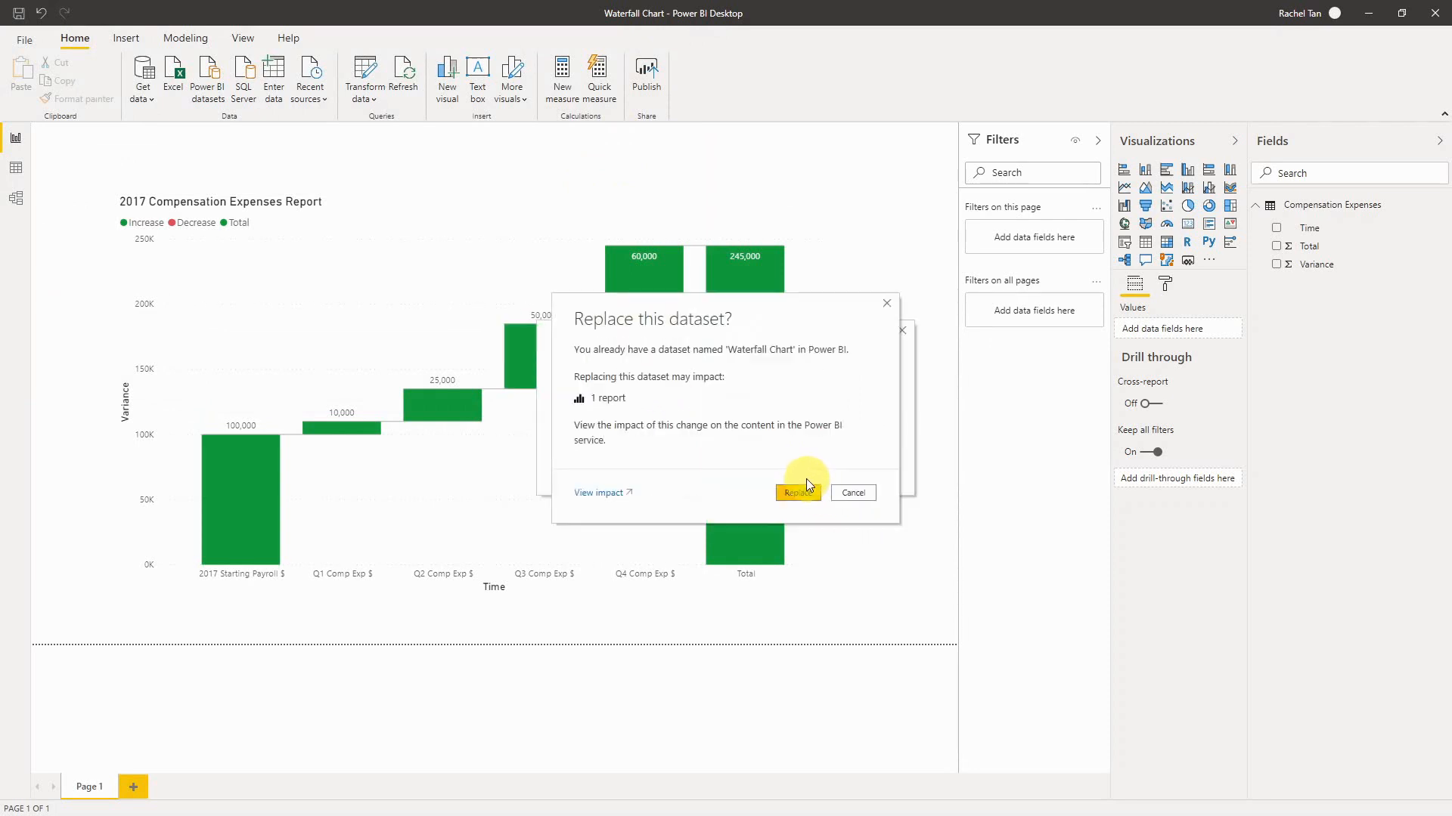
click(798, 493)
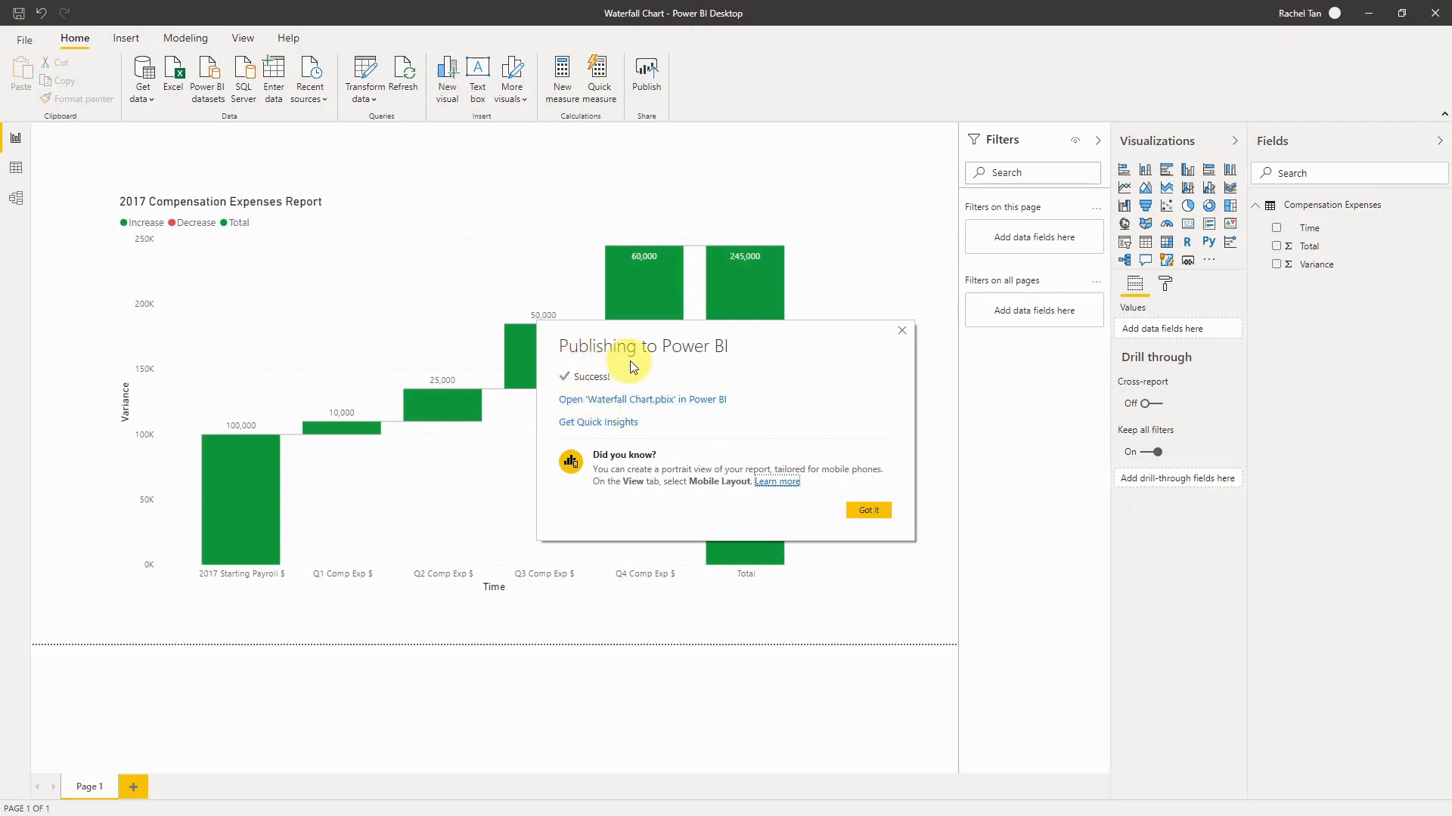
click(588, 399)
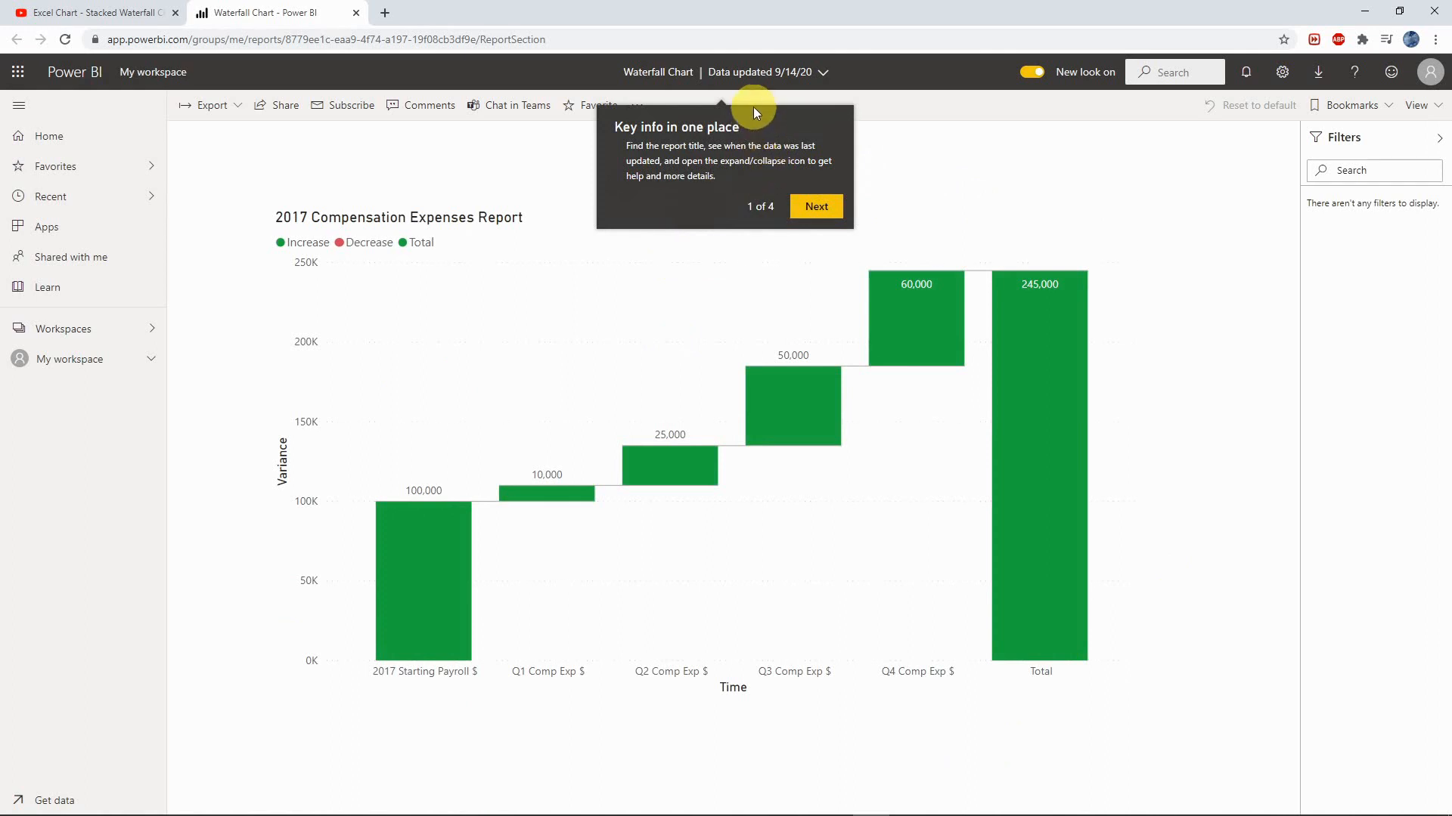
Step through all four introductory tips on the online report page and dismiss them
click(816, 206)
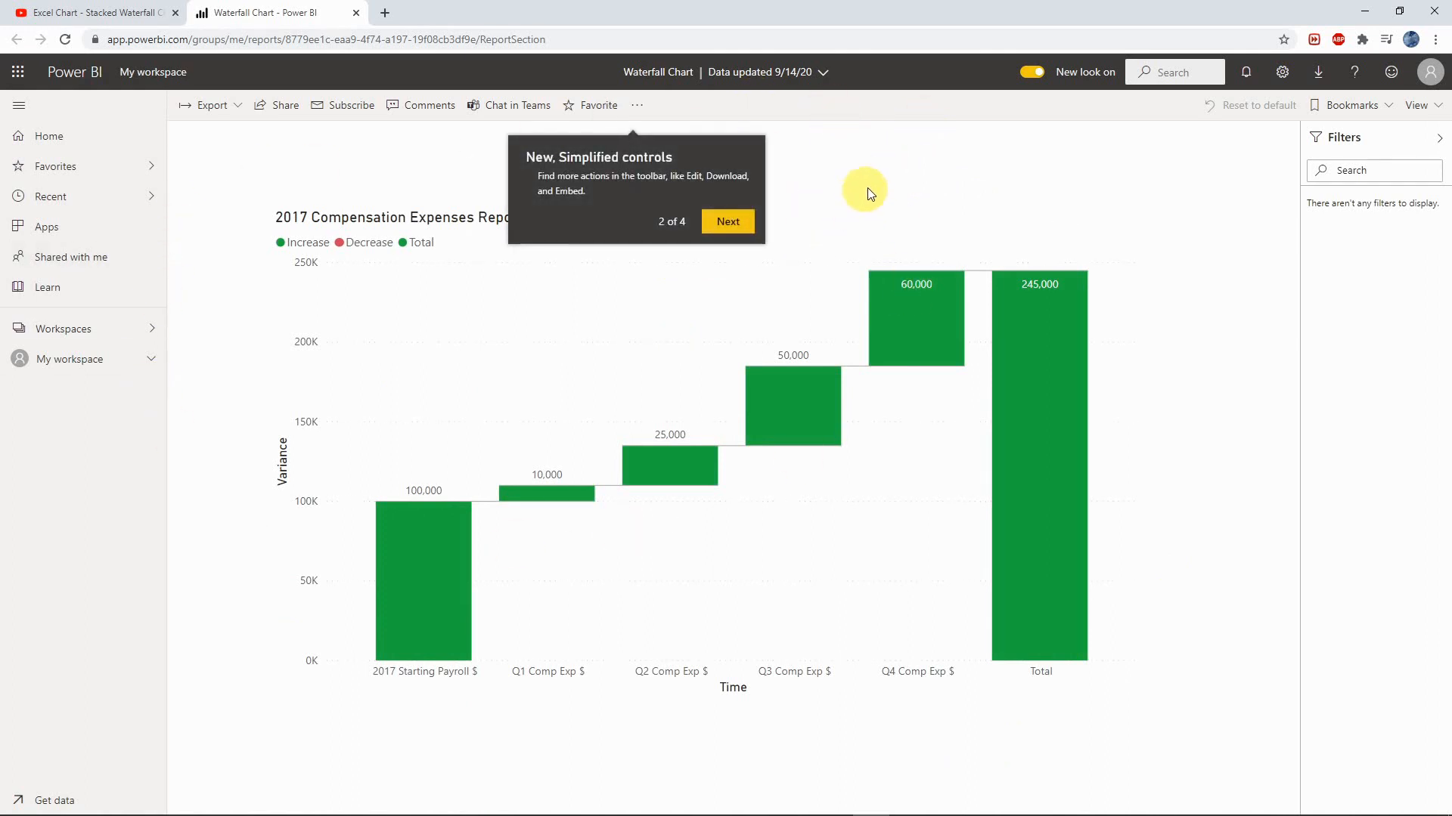
click(726, 220)
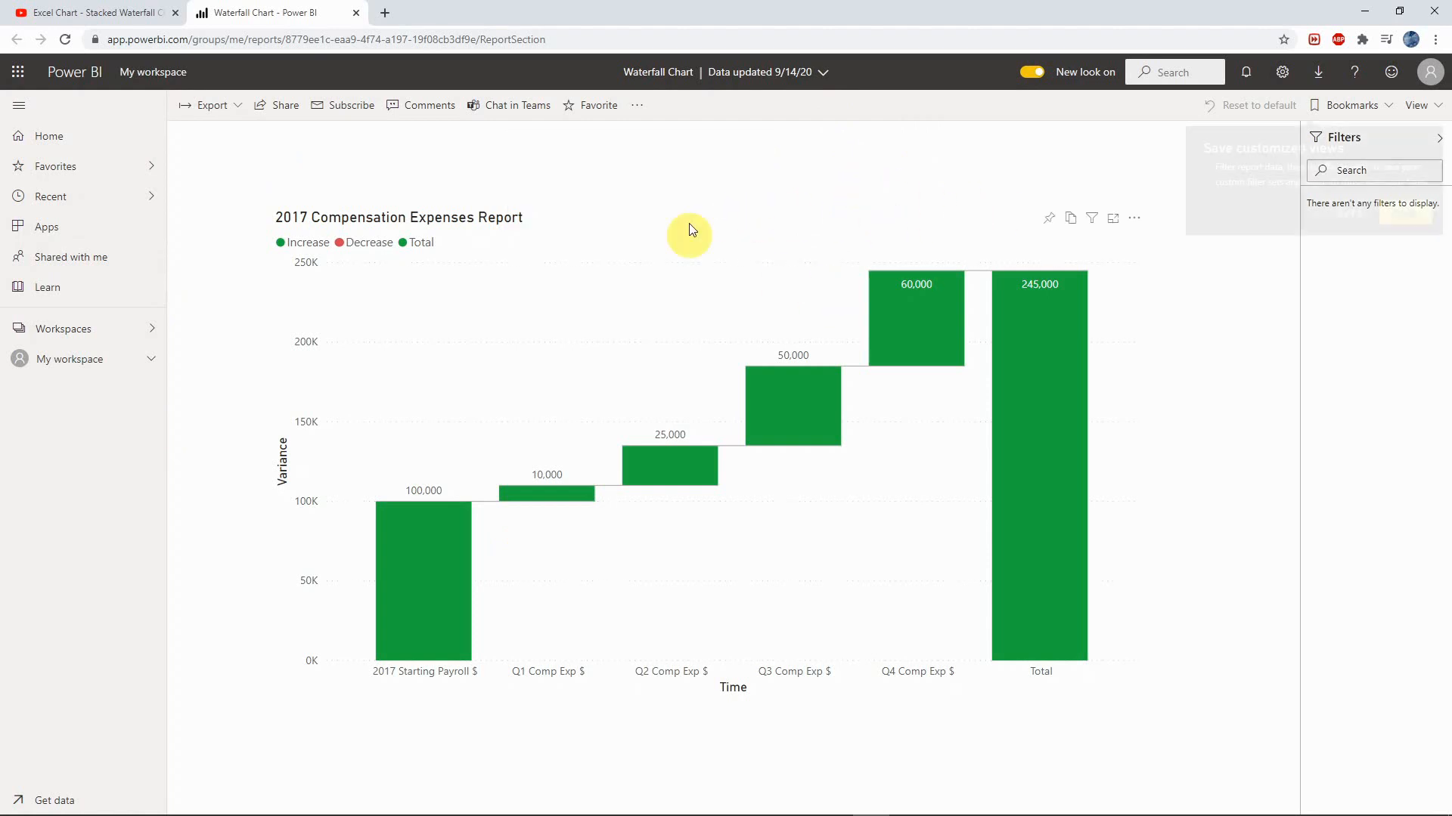
click(1403, 214)
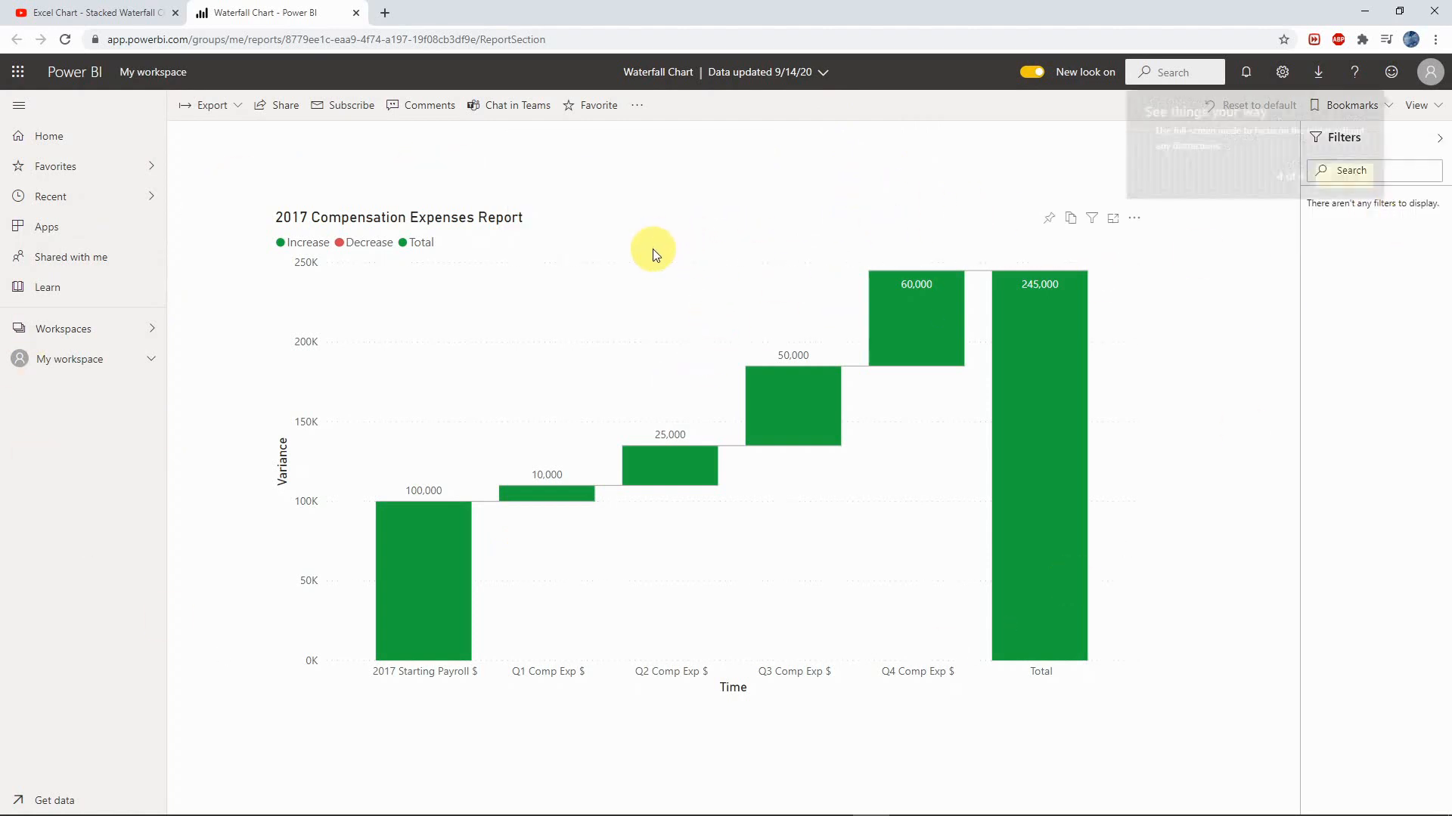
click(1343, 177)
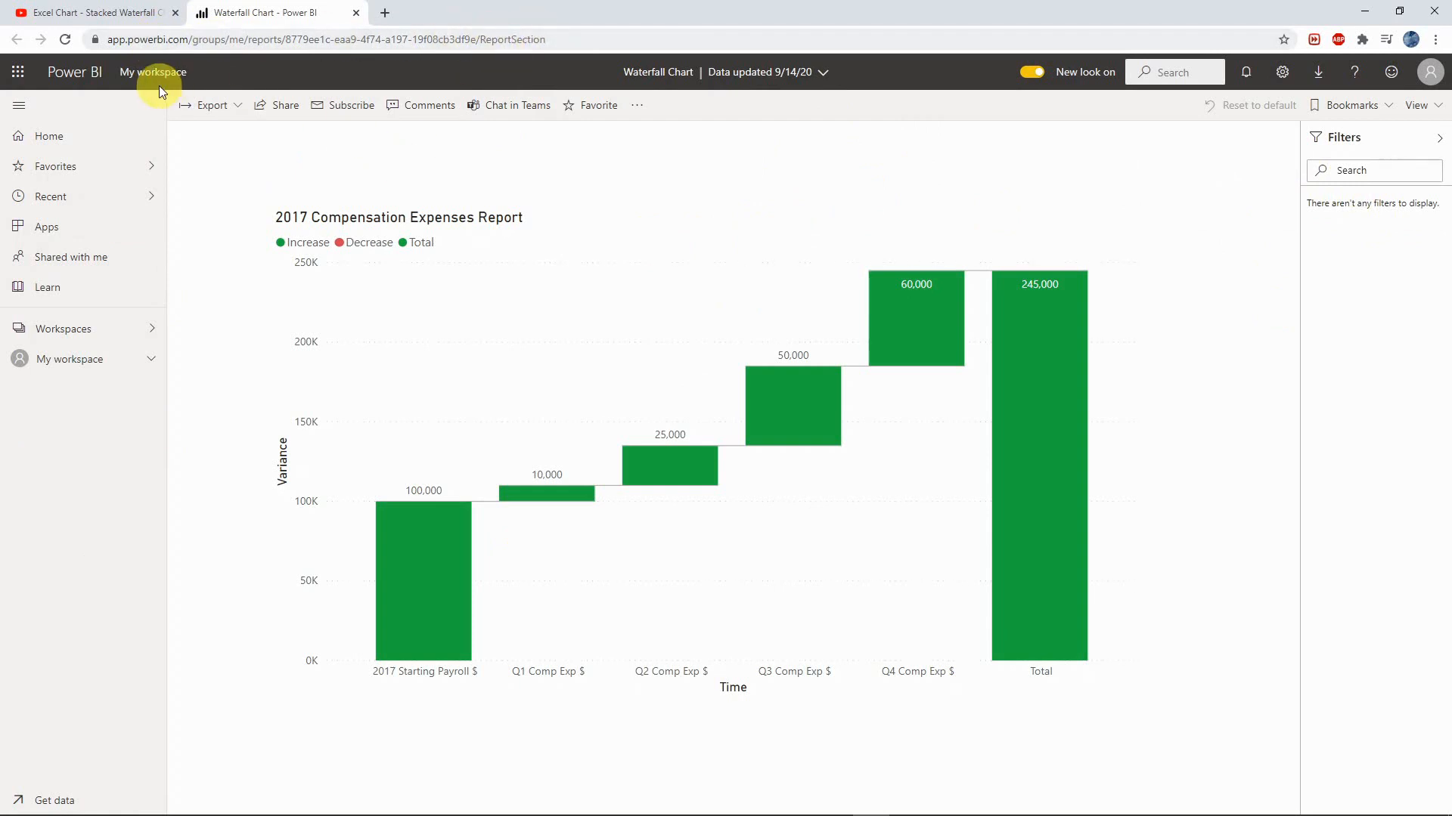
Export the online report to PowerPoint with current values and save it as Waterfall Chart.pptx in Test Files, replacing the existing file
click(234, 112)
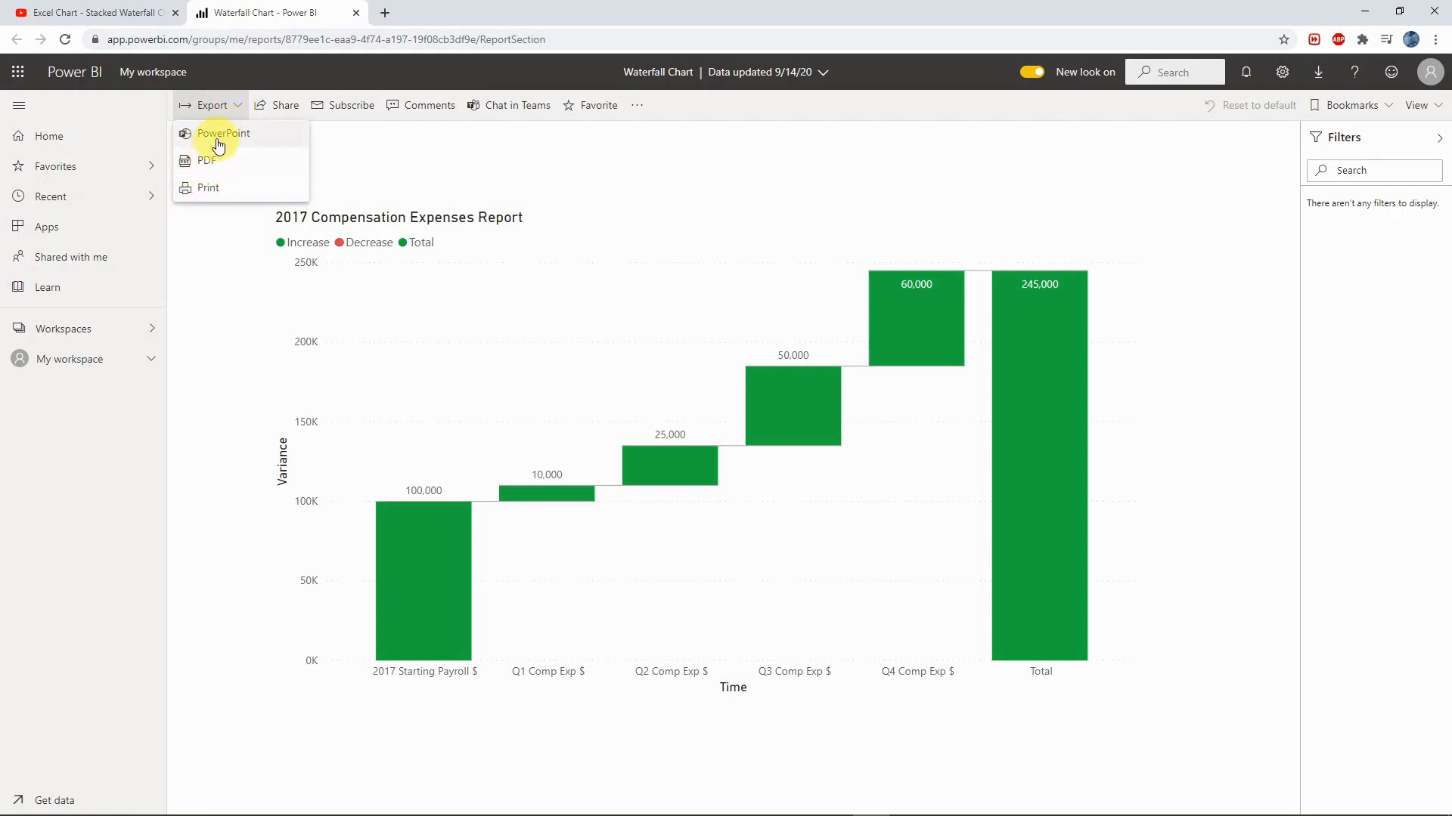
click(219, 141)
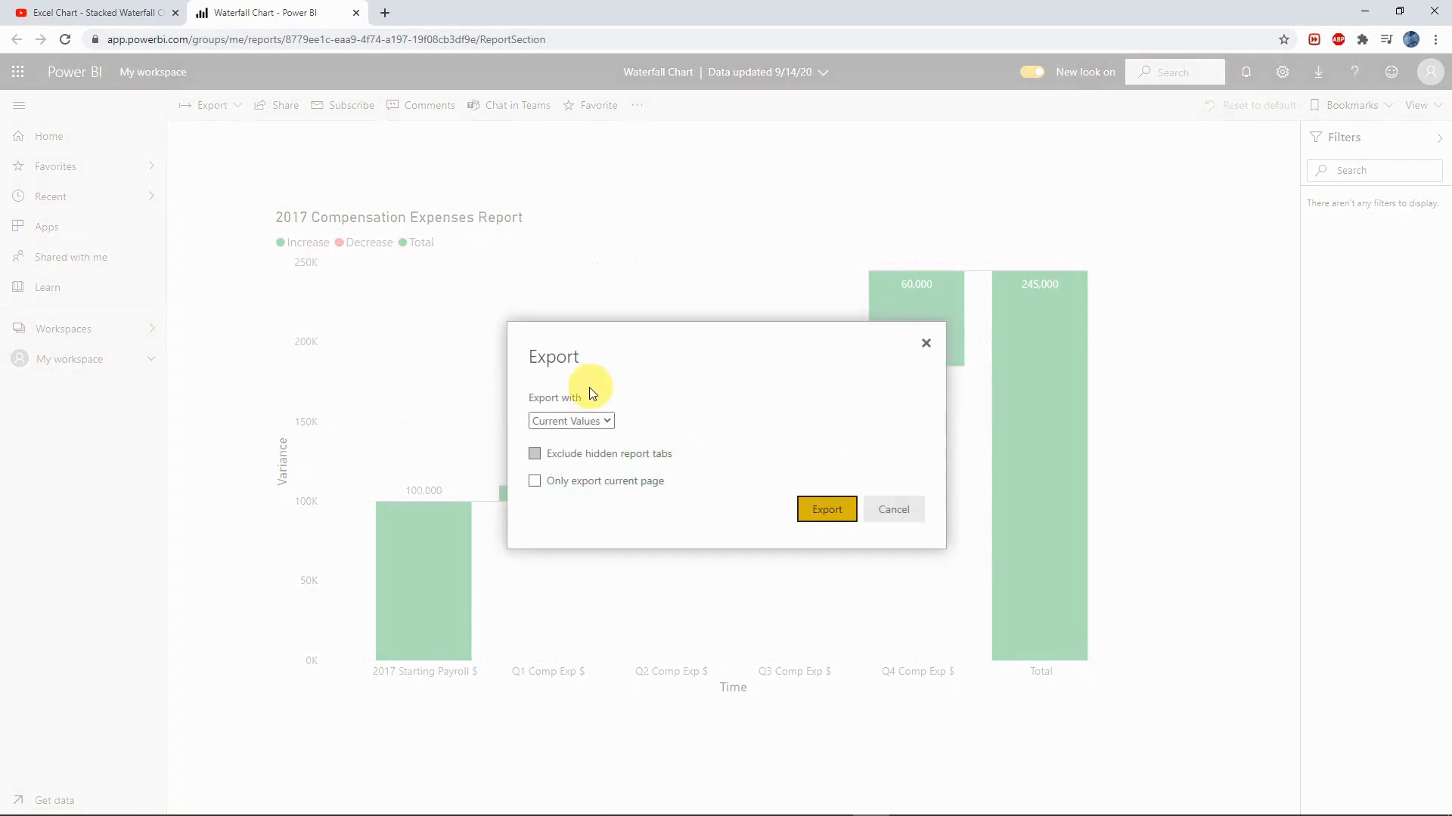
click(827, 513)
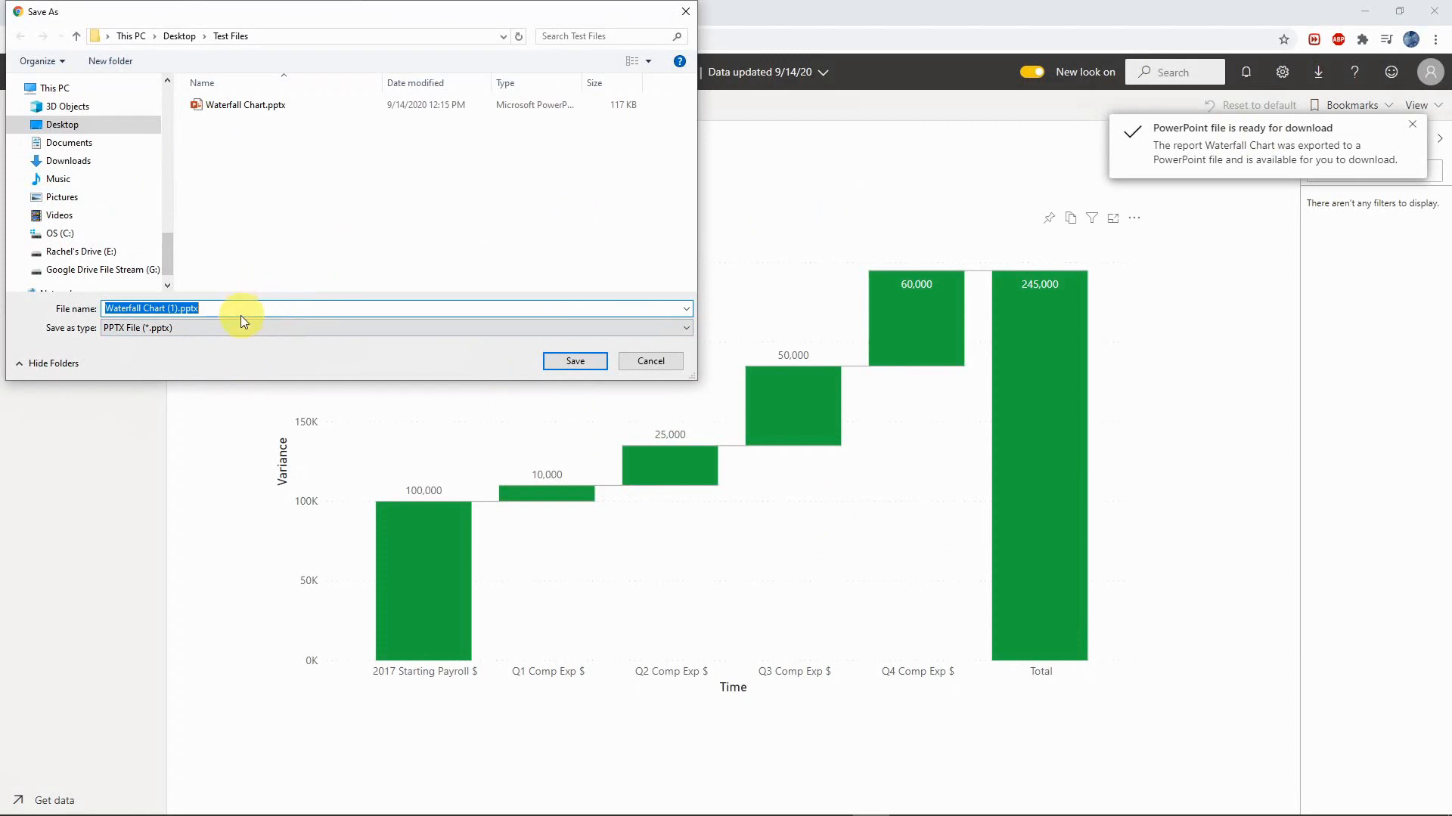
click(236, 106)
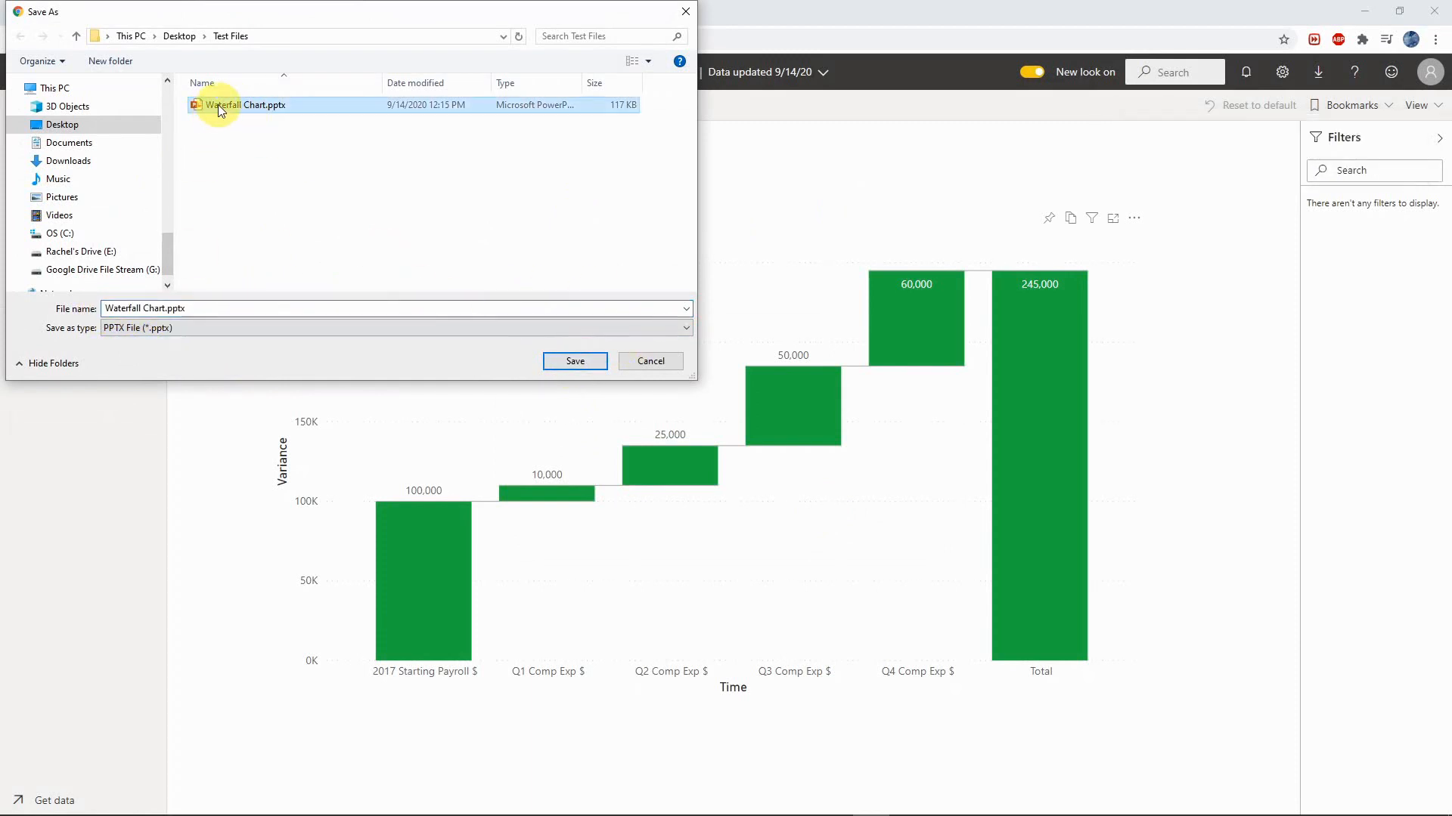
click(562, 357)
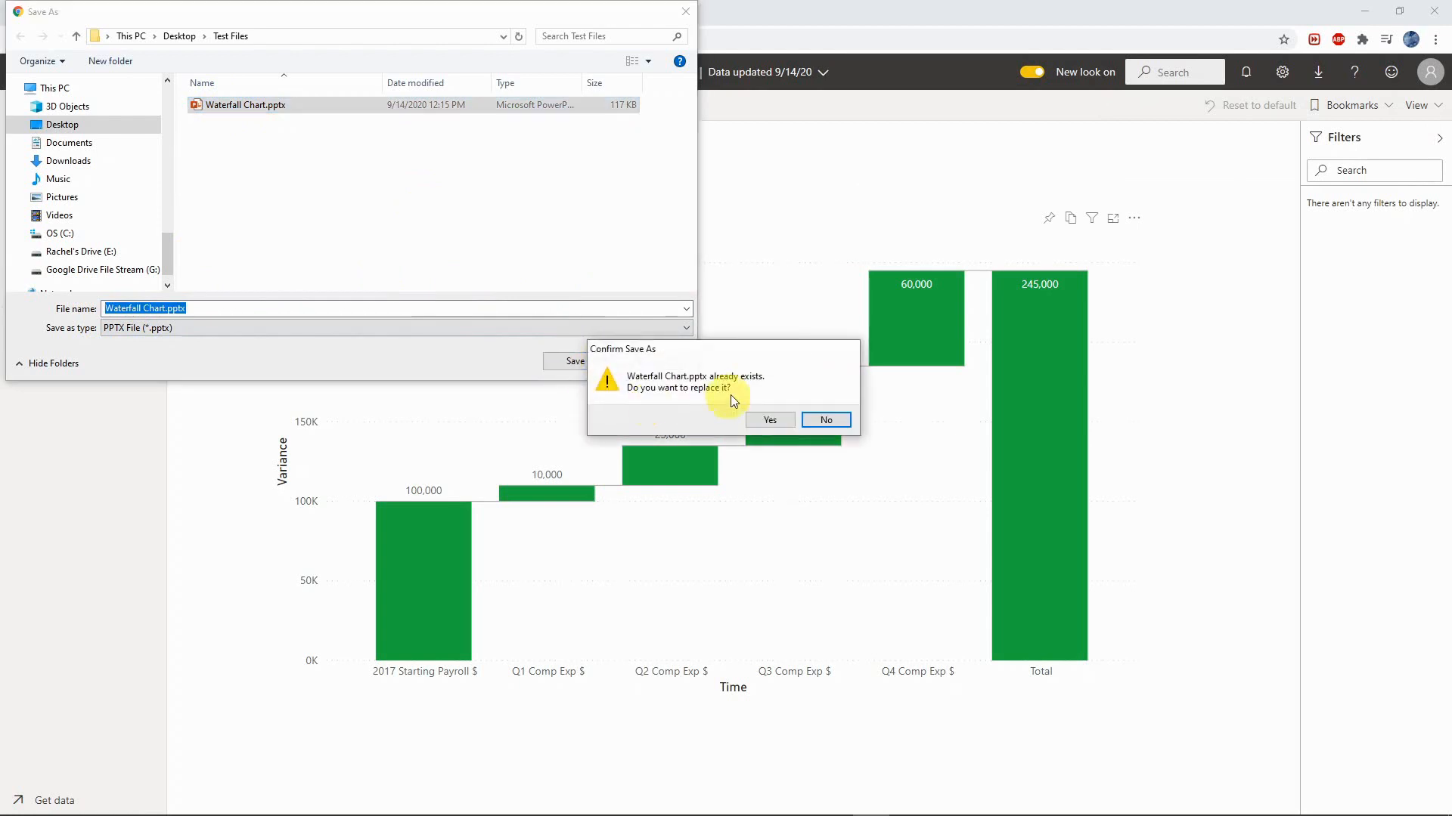
click(764, 415)
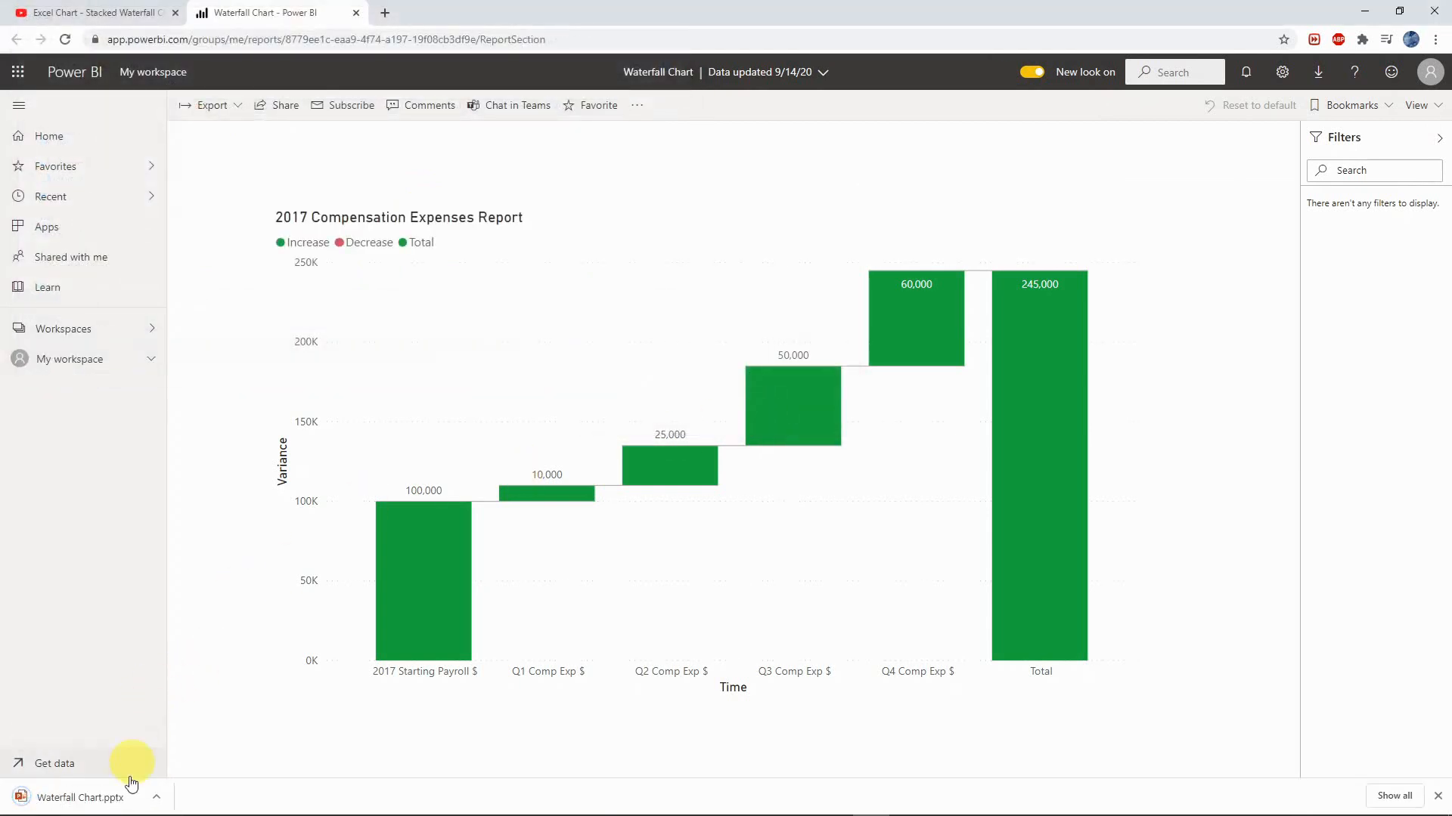
Open the downloaded Waterfall Chart.pptx in PowerPoint, enable editing, and select the chart picture on slide 2
click(54, 800)
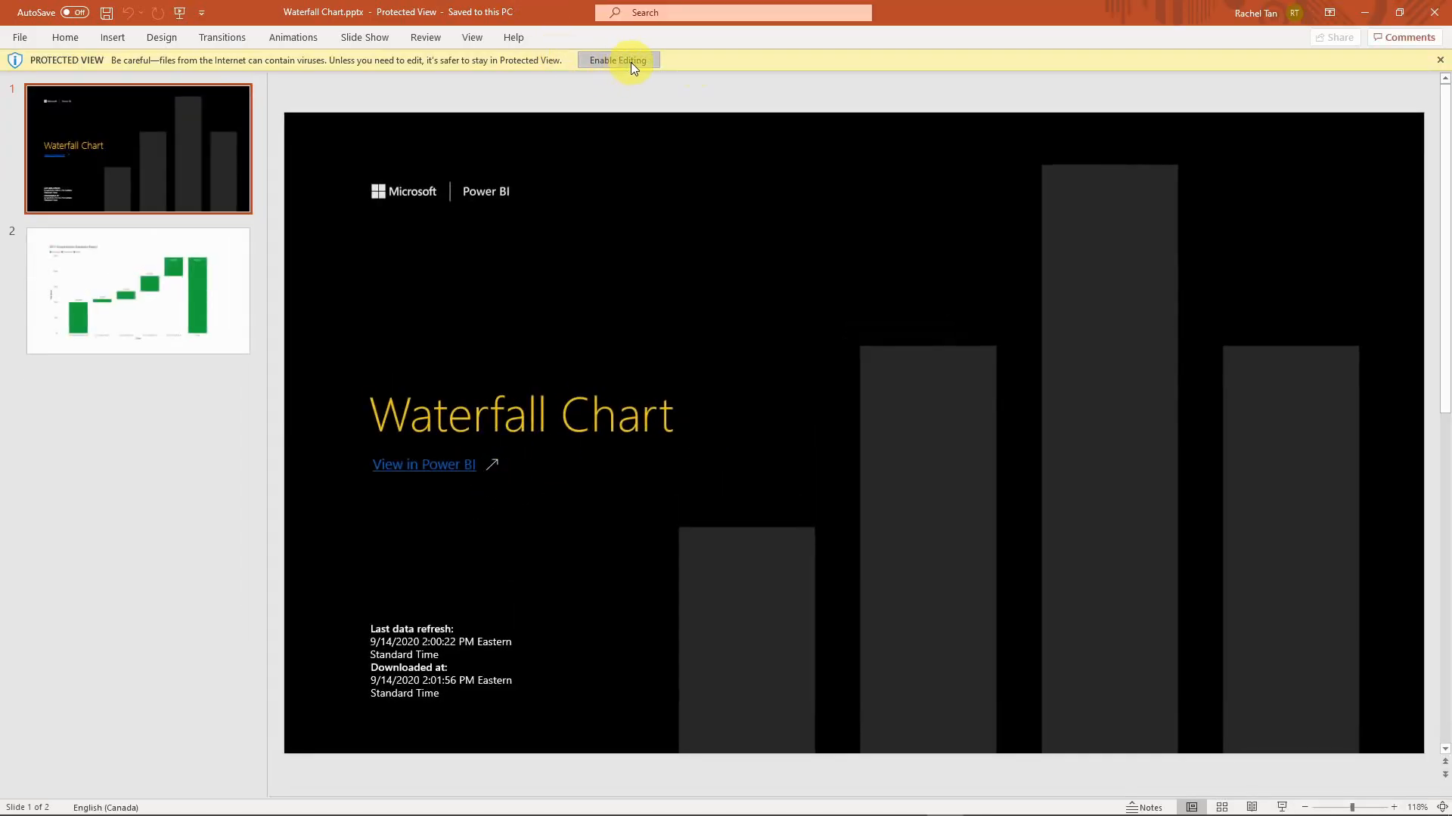
click(632, 63)
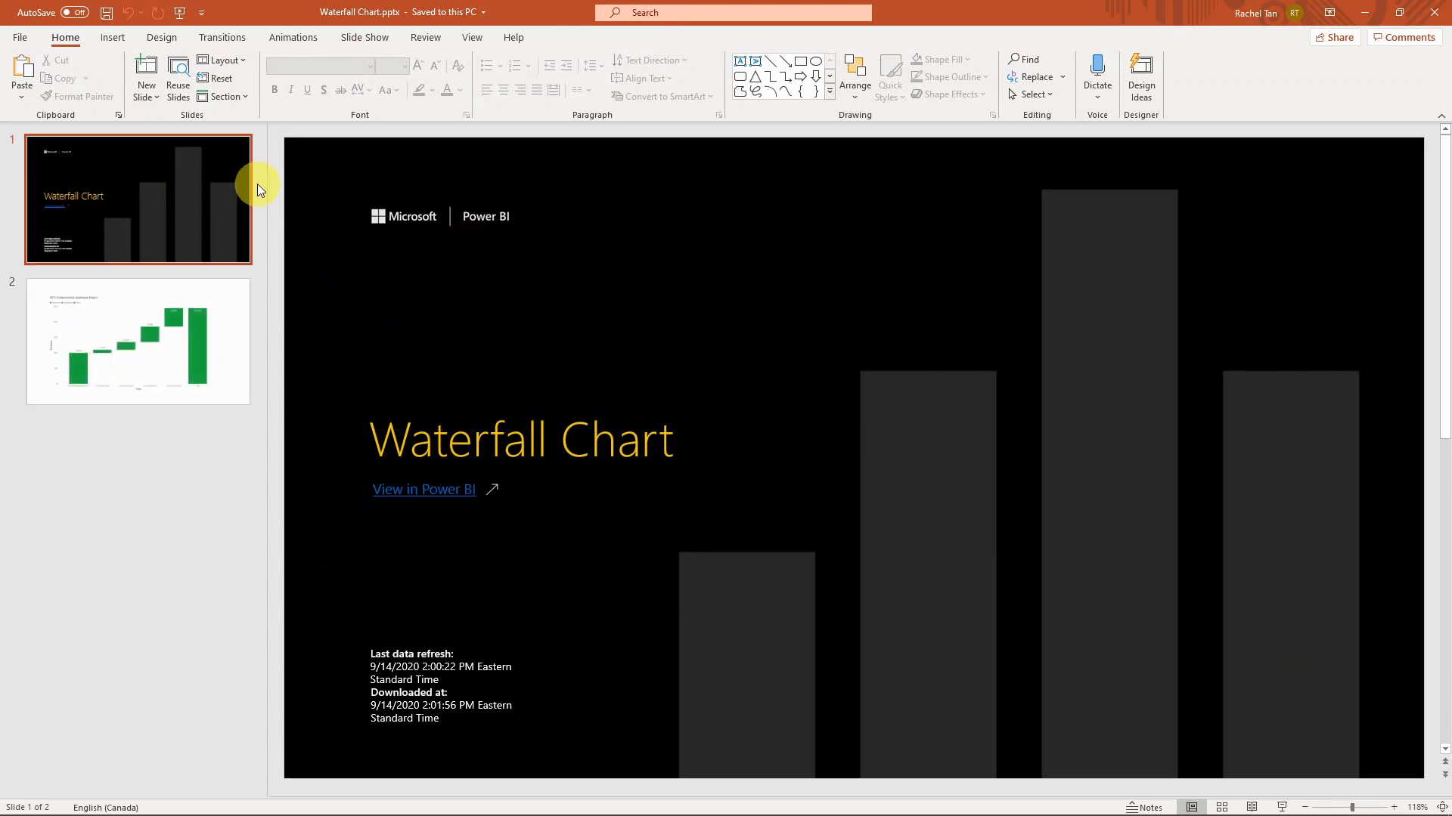
click(182, 297)
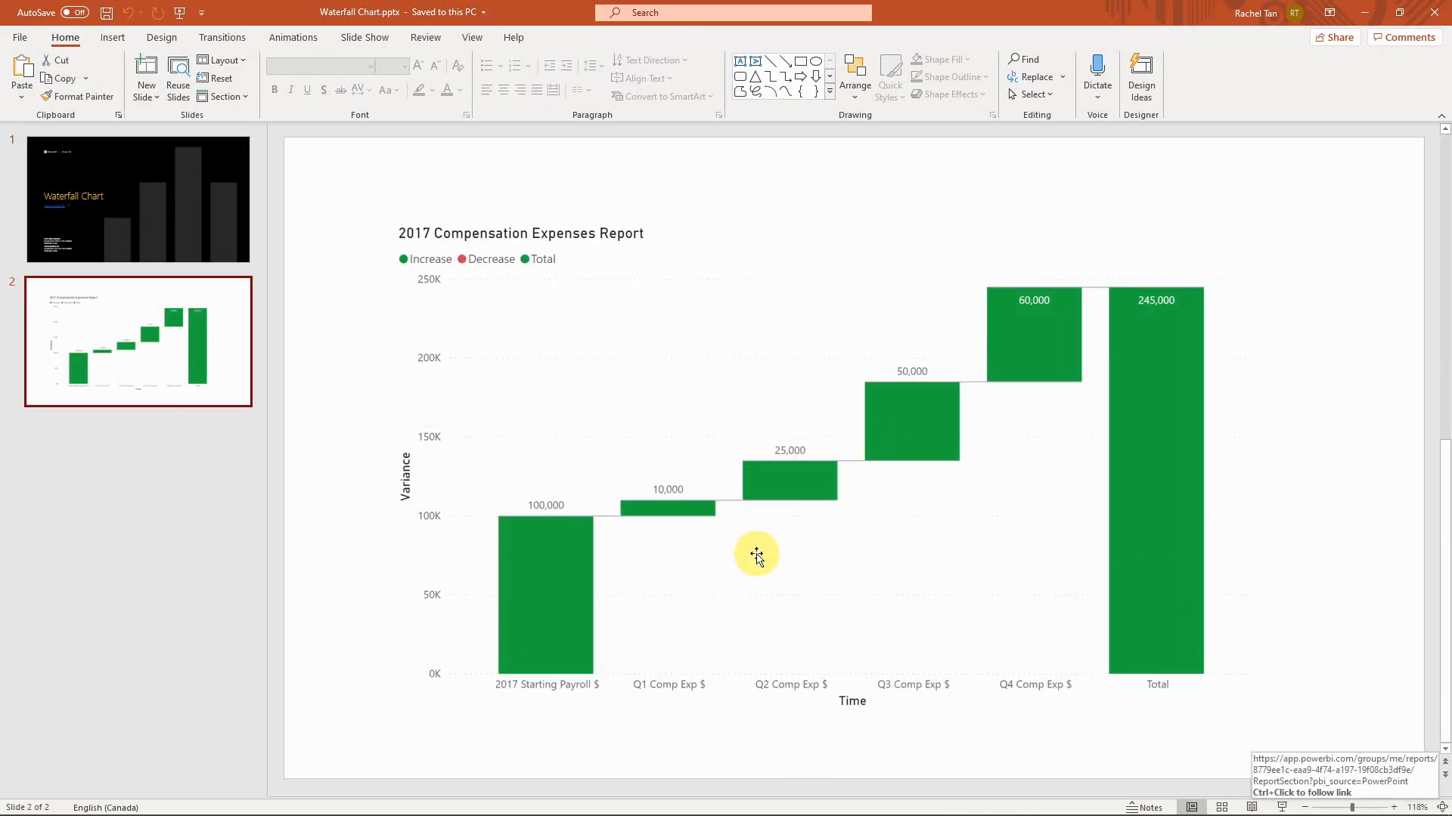
click(620, 397)
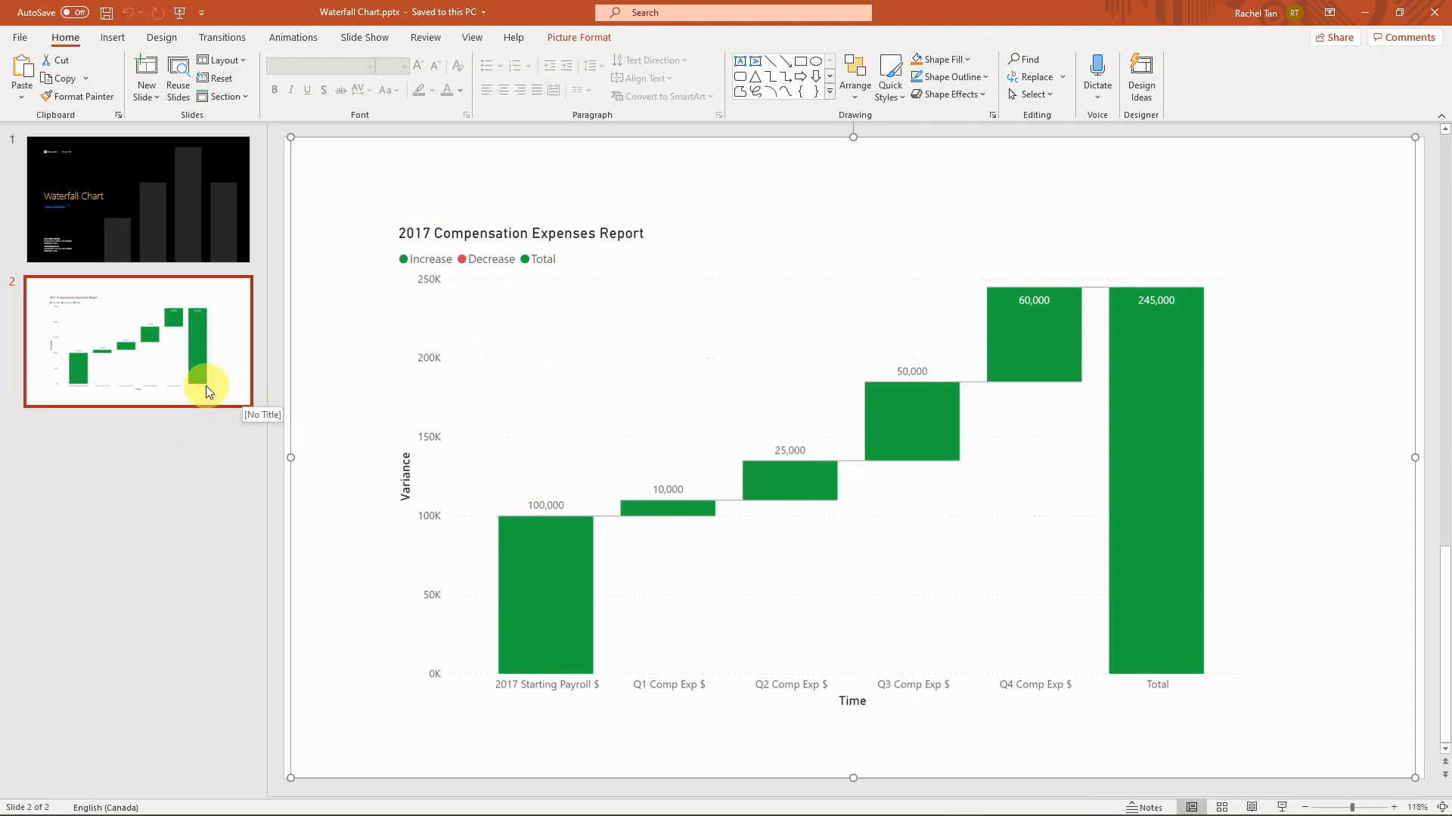
Switch from PowerPoint back to Power BI Desktop
mouse_move(751, 809)
click(905, 811)
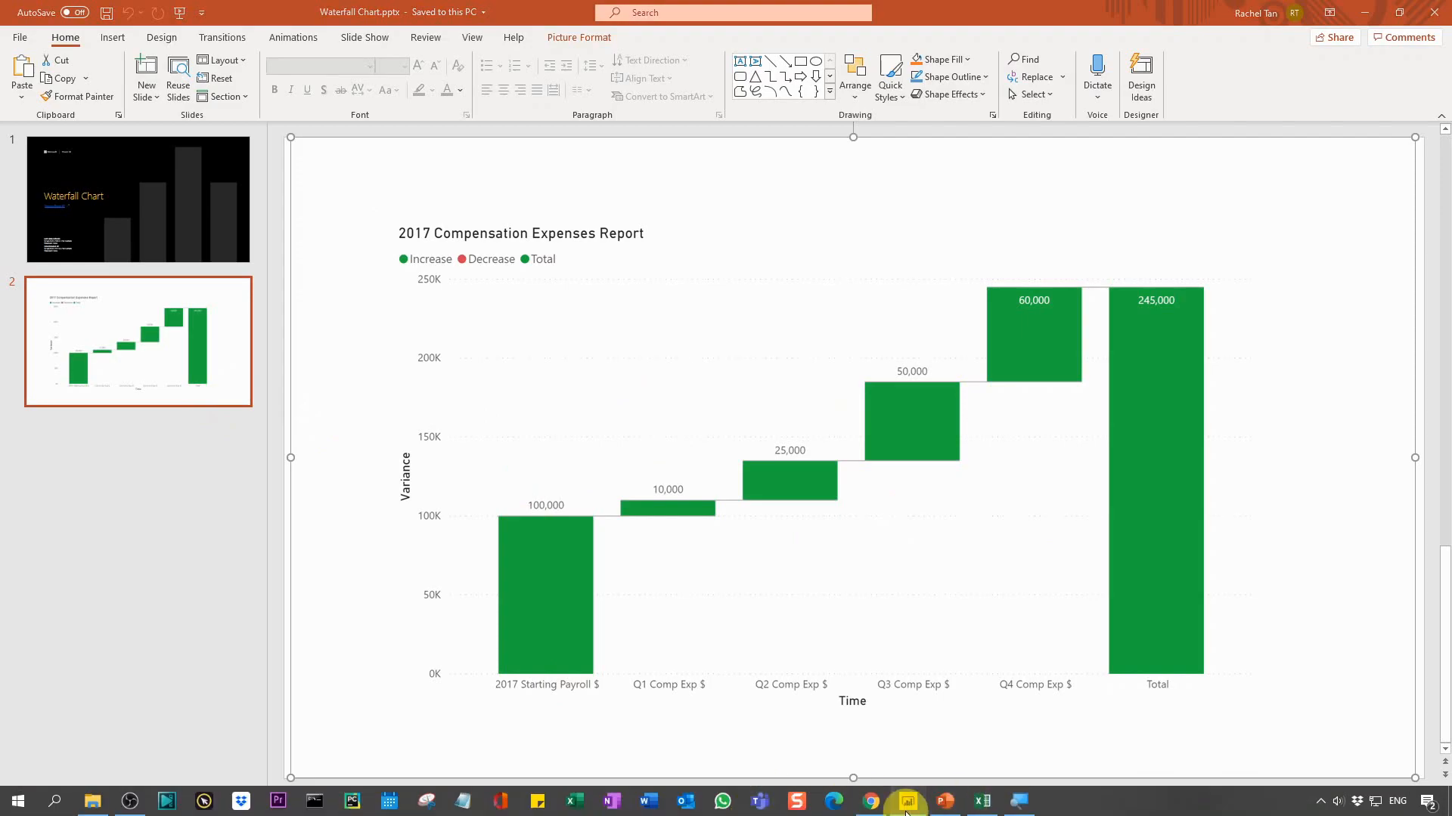